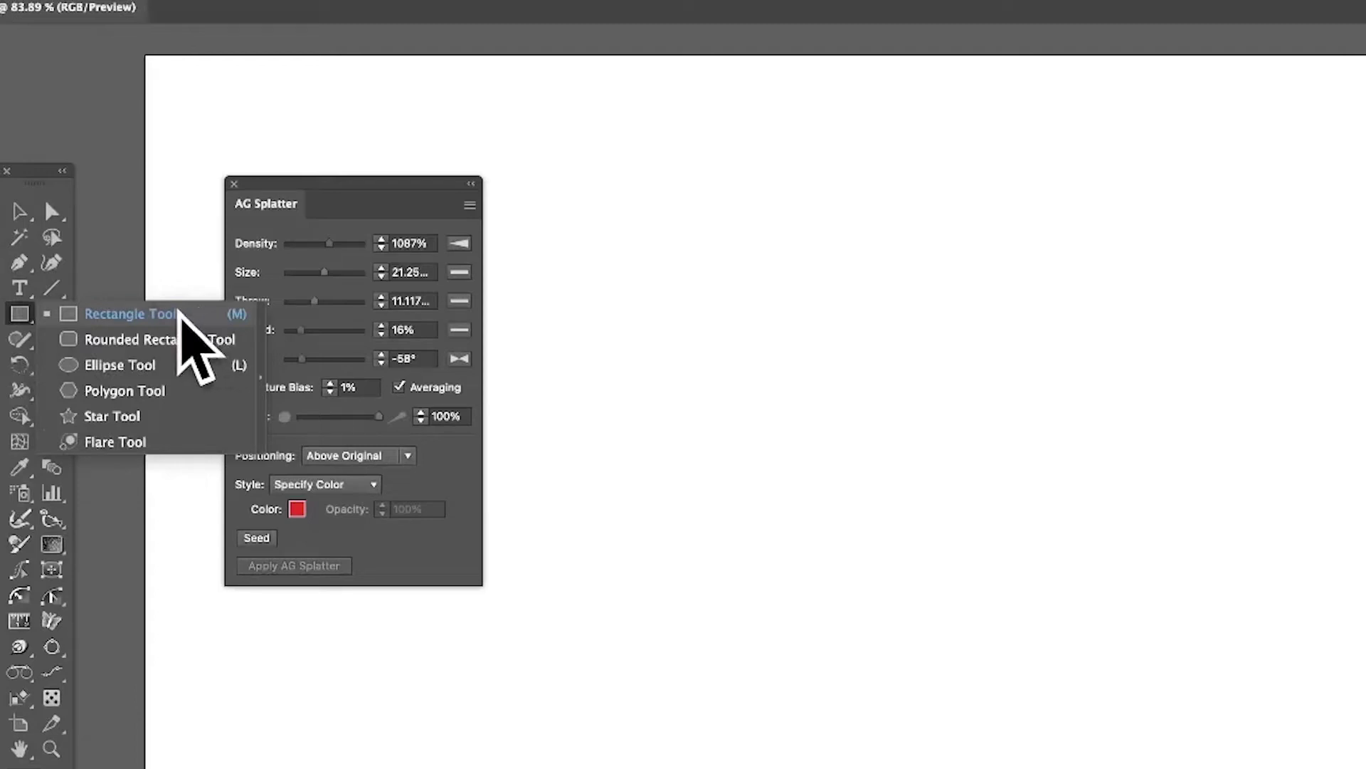
# Draw a black-filled rectangle about 407 × 311 px on the artboard with the Rectangle Tool
pyautogui.click(200, 311)
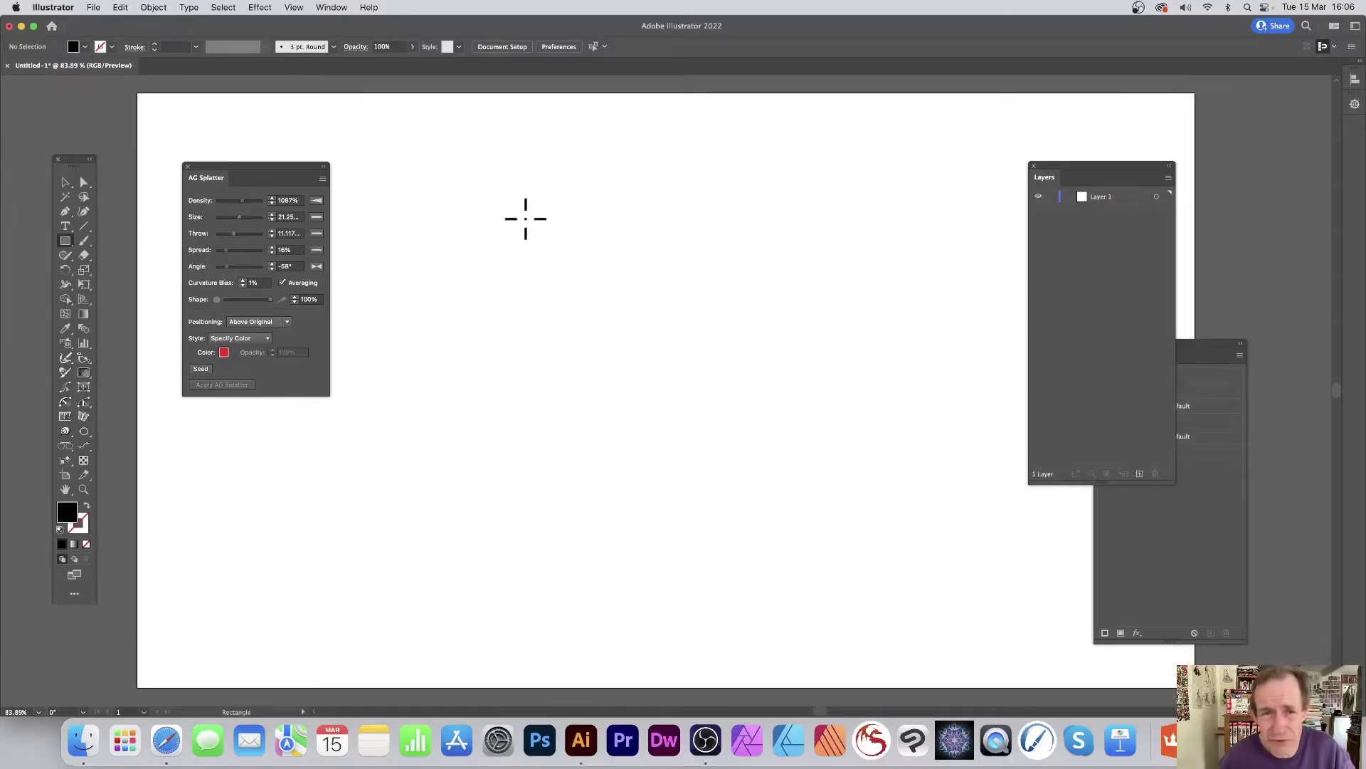
pyautogui.moveTo(441, 190); pyautogui.dragTo(757, 431)
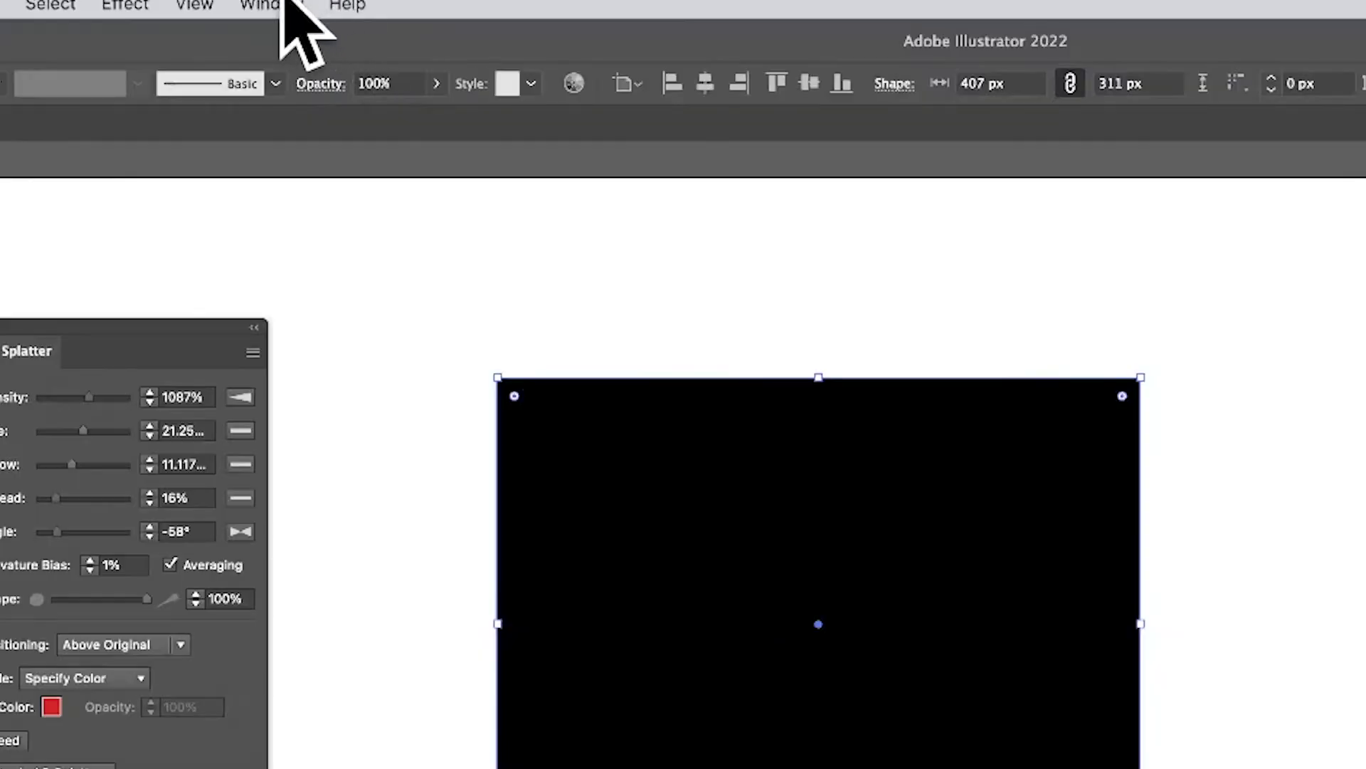
pyautogui.click(293, 8)
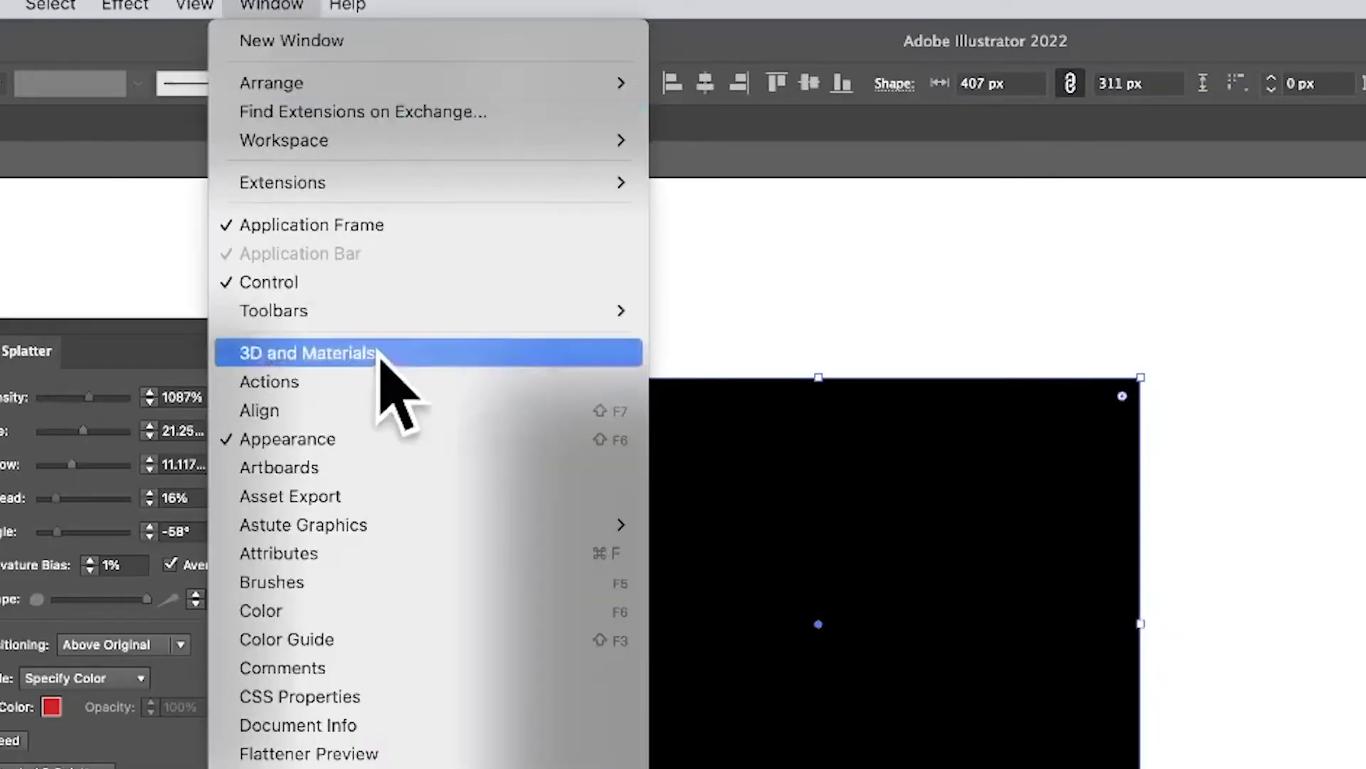
pyautogui.moveTo(434, 524)
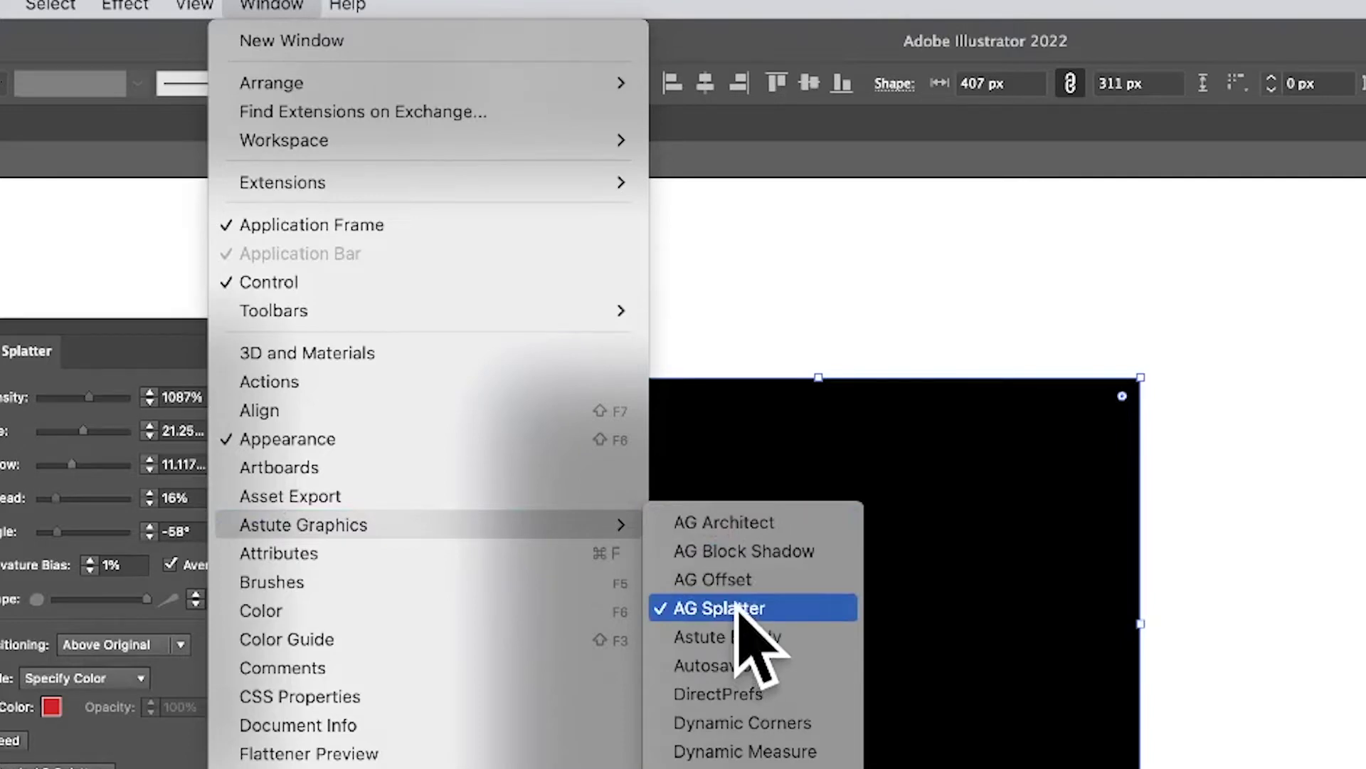
pyautogui.click(1159, 32)
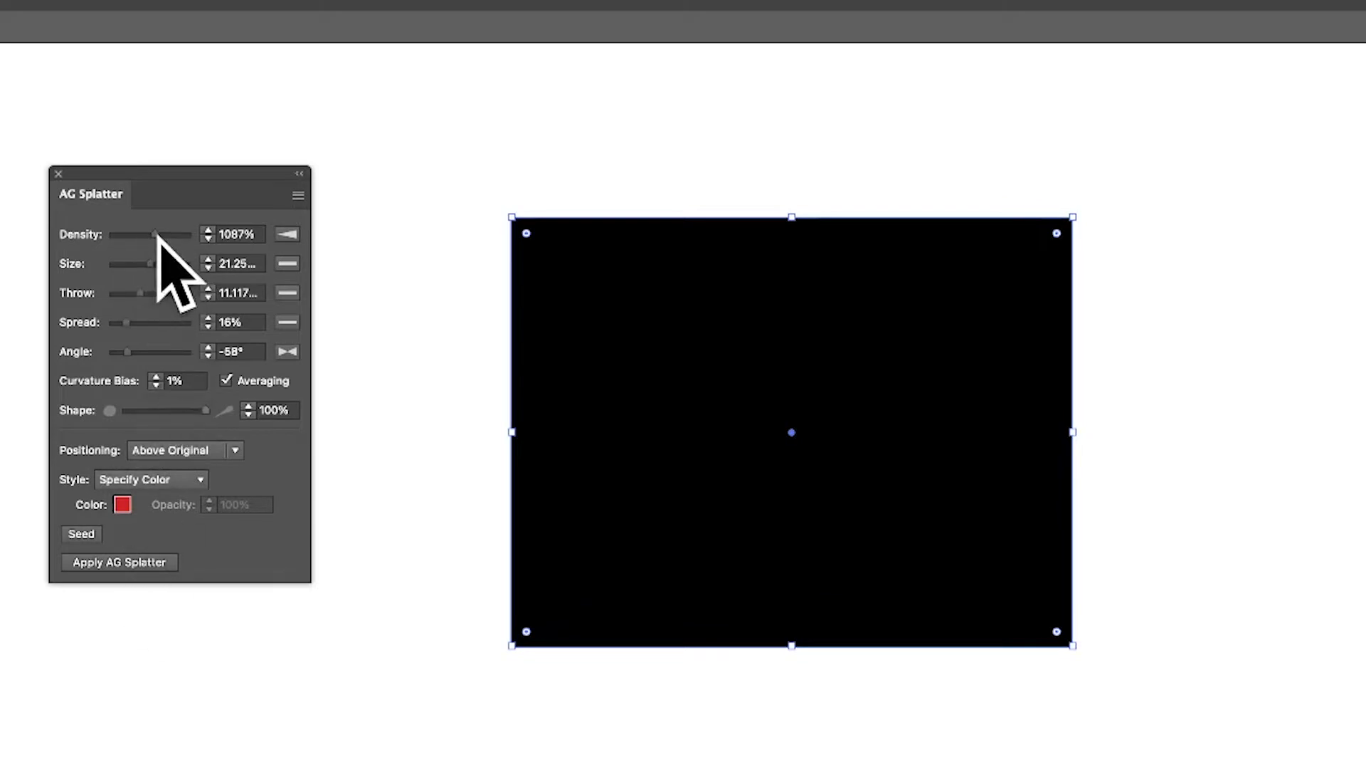
# Apply AG Splatter to the rectangle, set Shape to 58% and raise Curvature Bias to 50%
pyautogui.click(114, 563)
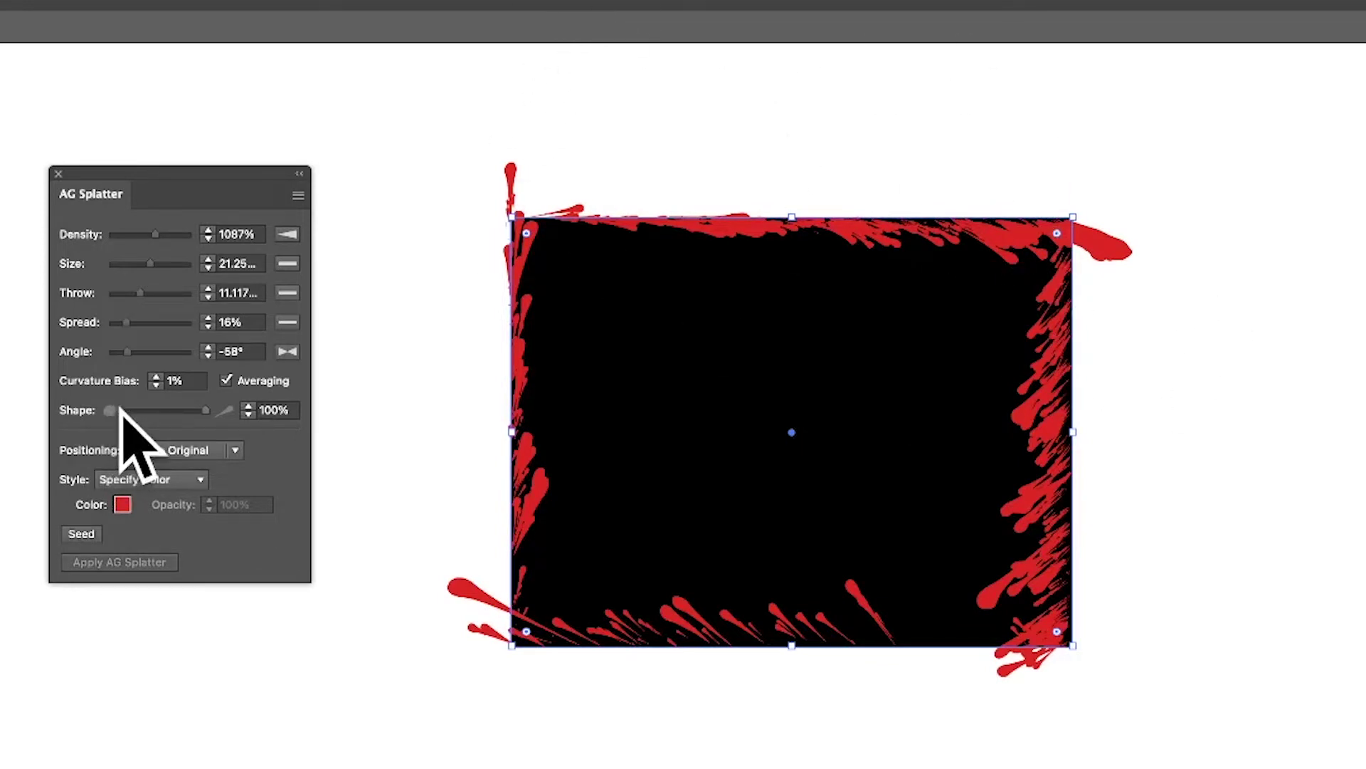
pyautogui.moveTo(205, 411)
pyautogui.mouseDown()
pyautogui.moveTo(126, 410)
pyautogui.moveTo(191, 411)
pyautogui.moveTo(173, 410)
pyautogui.mouseUp()
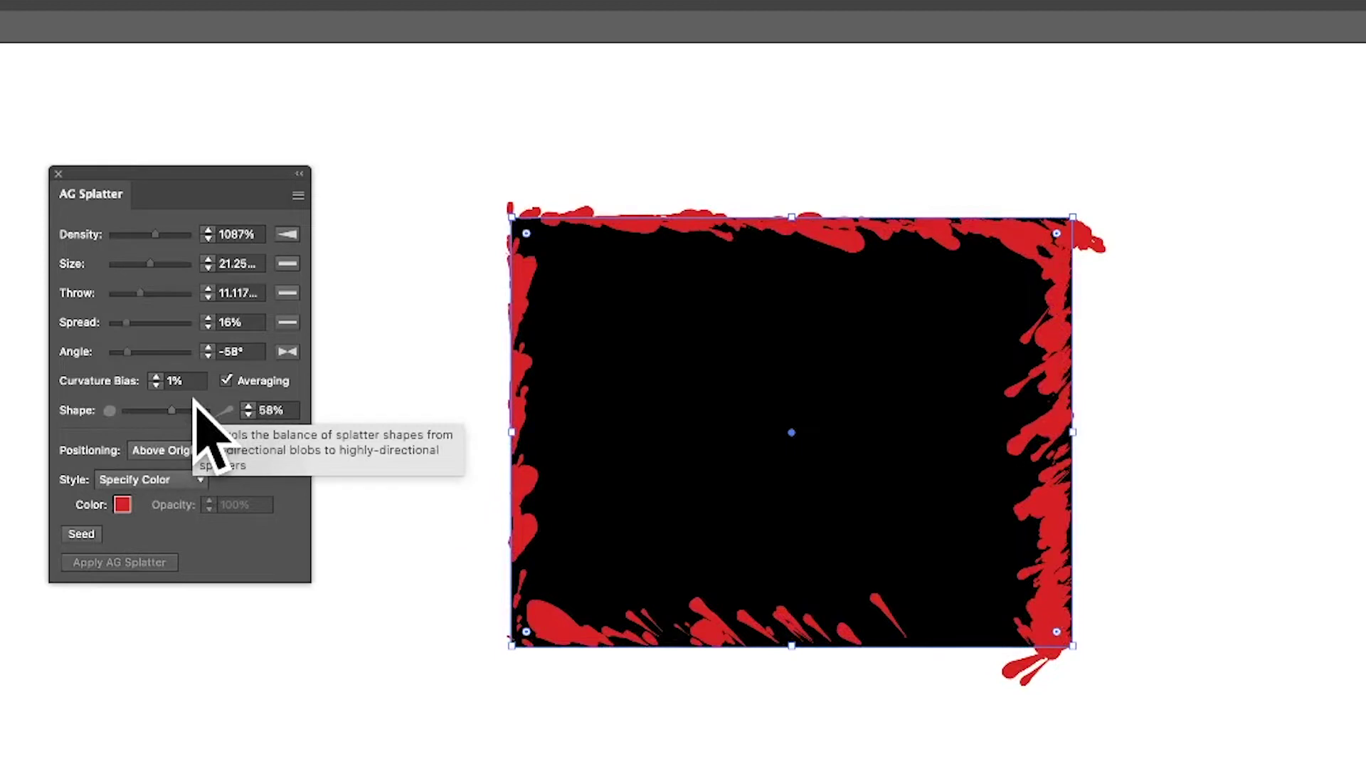
pyautogui.click(188, 382)
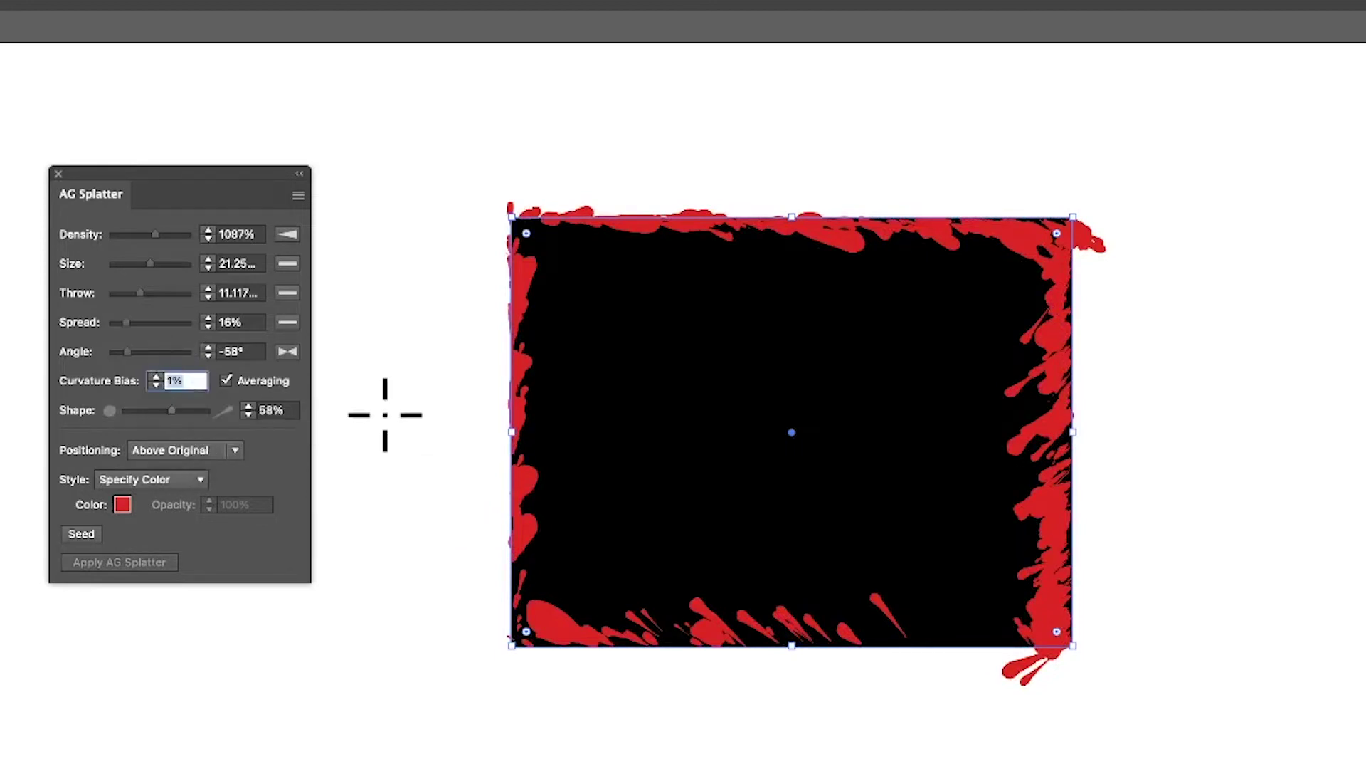
pyautogui.hscroll(2, 385, 414)
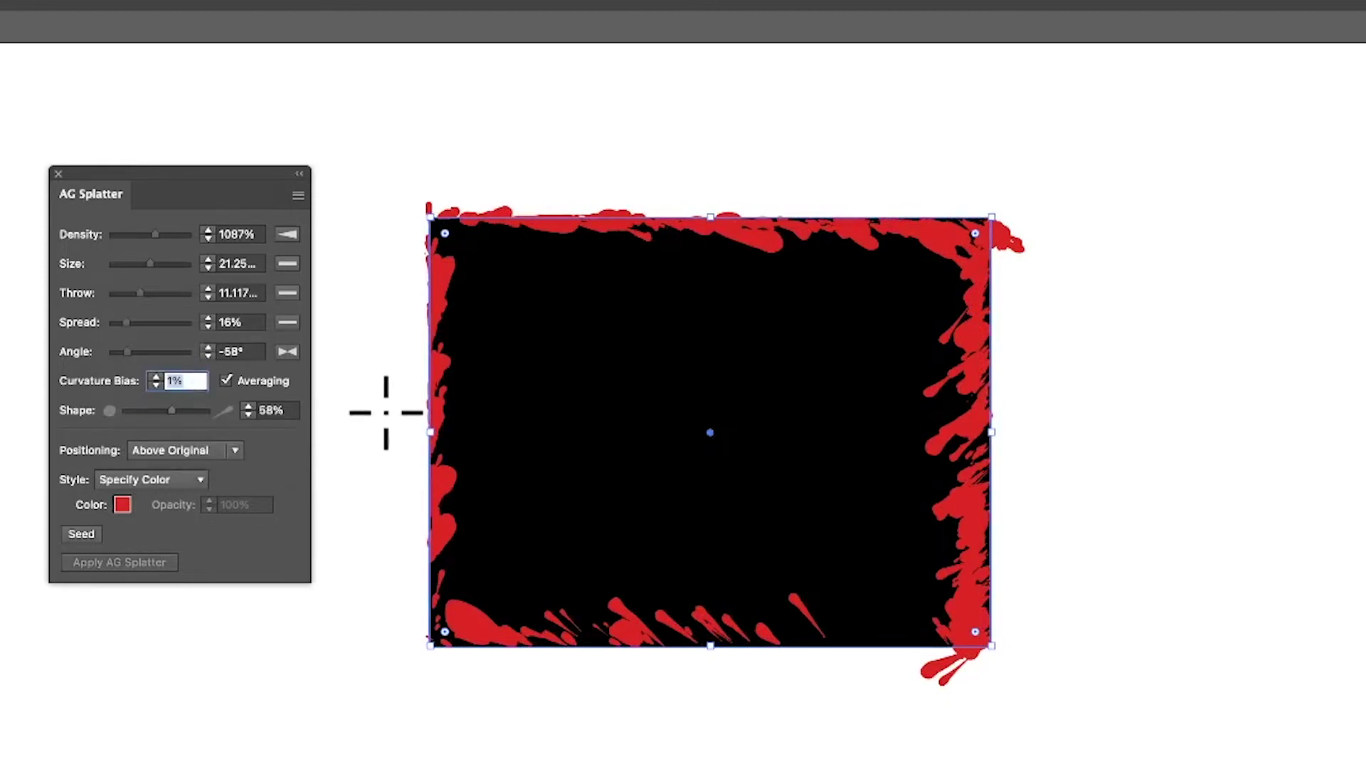
pyautogui.press('Tab')
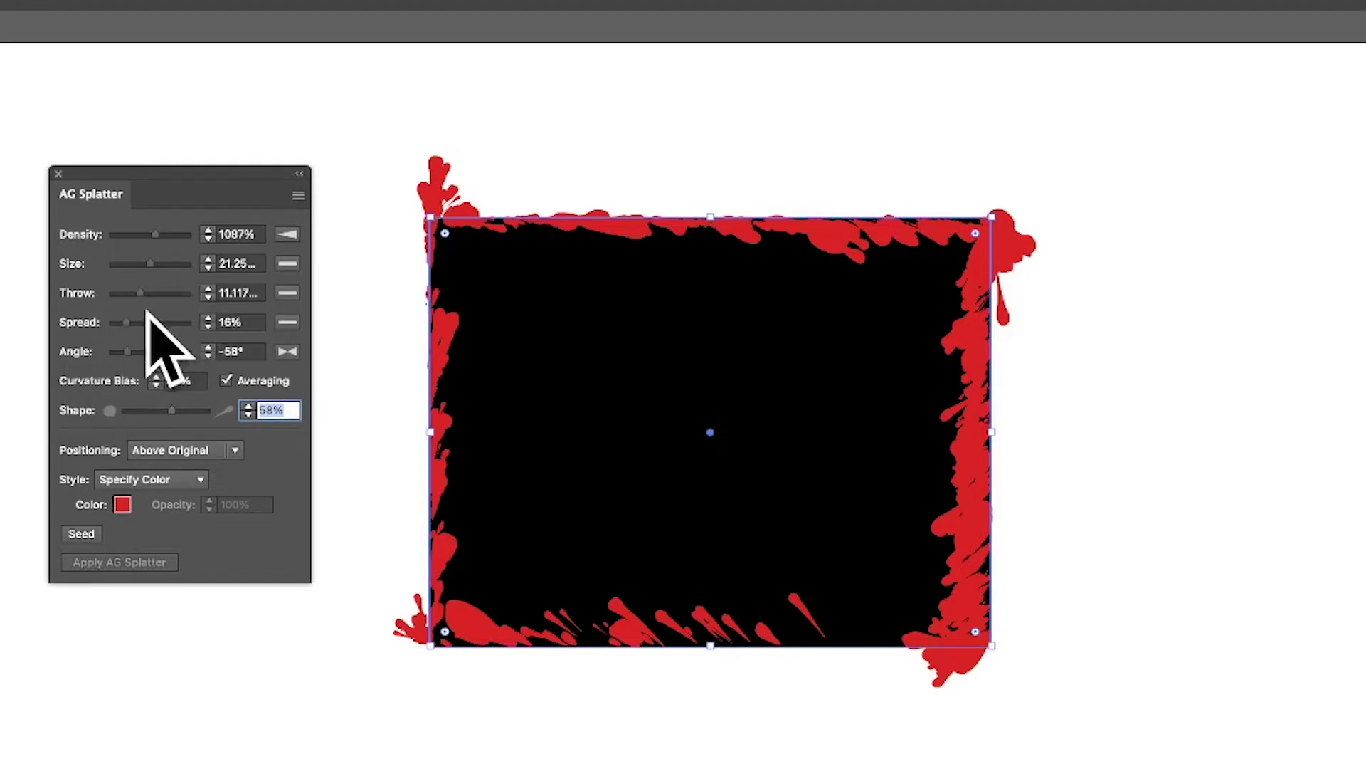
# Set the splatter Angle to 90°, trying line and diamond profiles before settling on tapered
pyautogui.moveTo(135, 350); pyautogui.dragTo(192, 350)
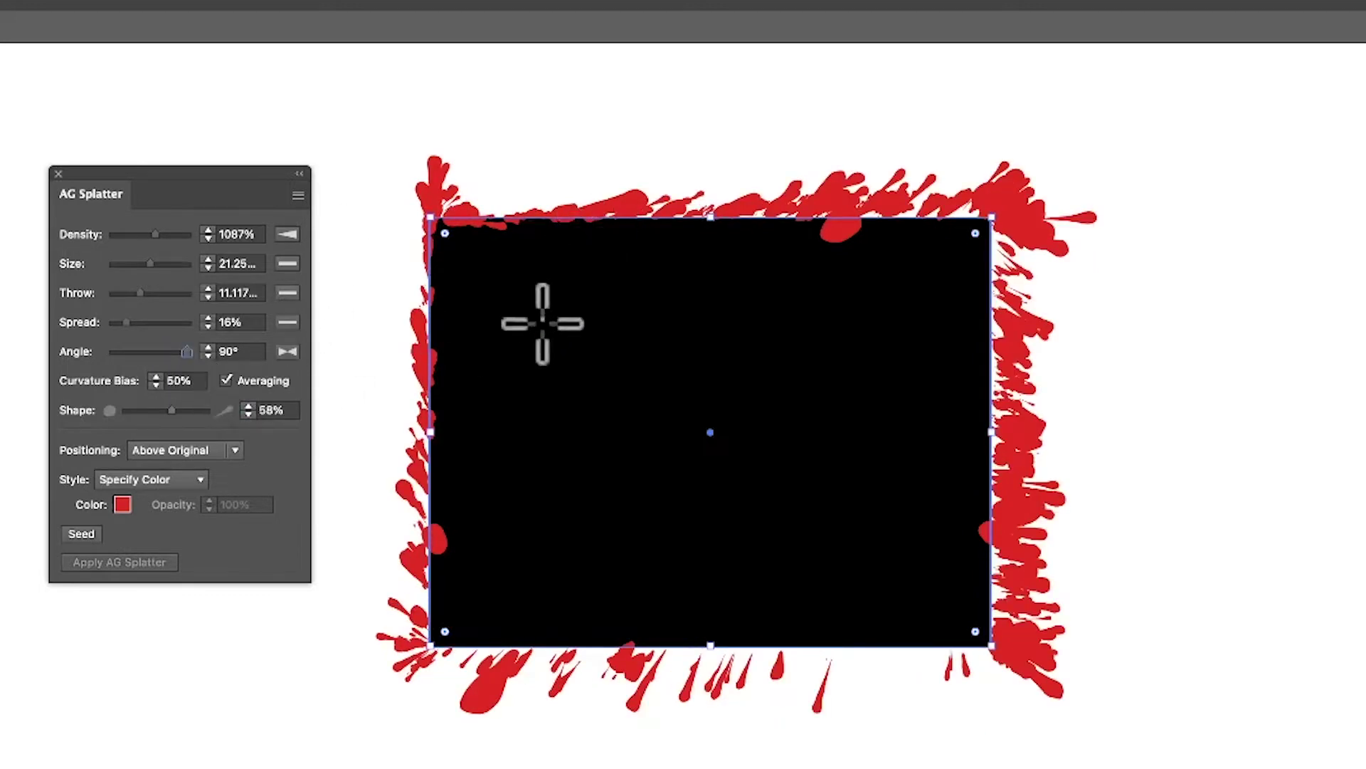
pyautogui.click(287, 352)
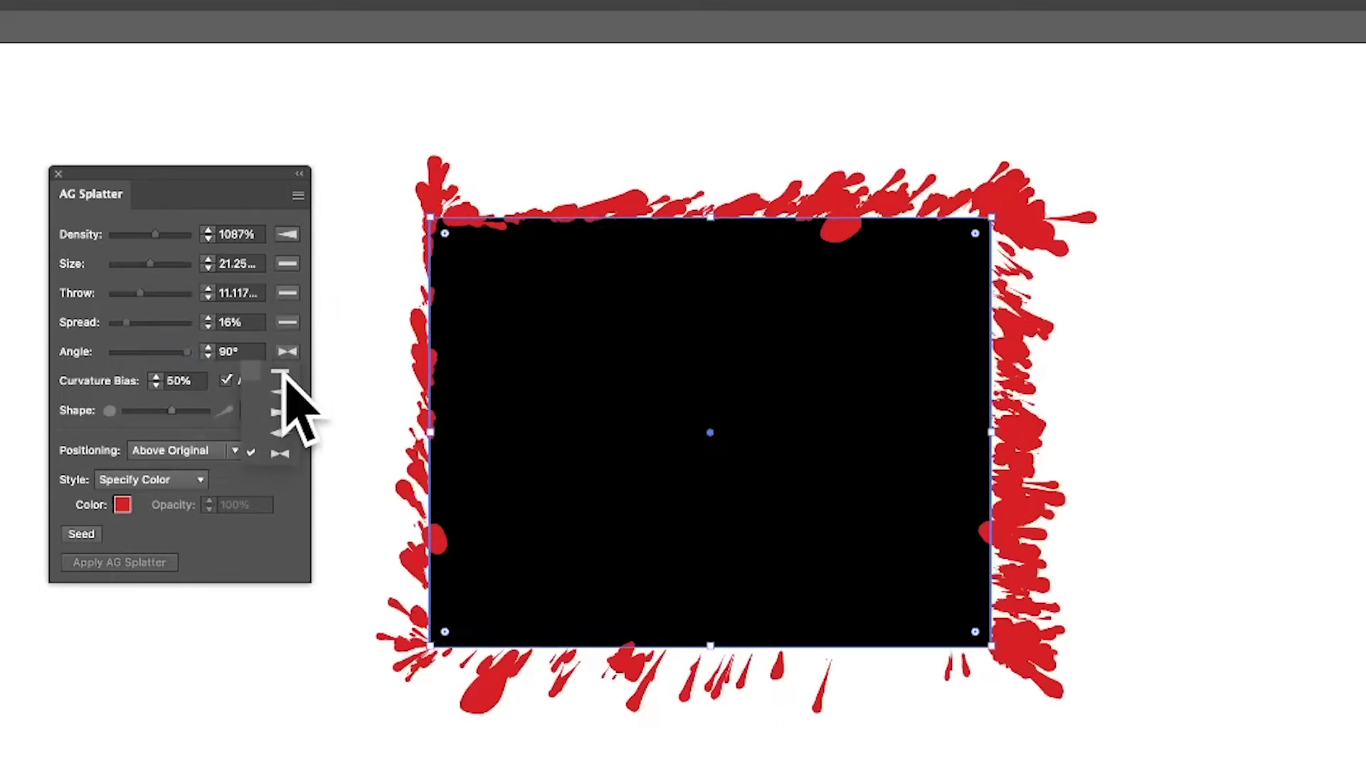
pyautogui.click(283, 370)
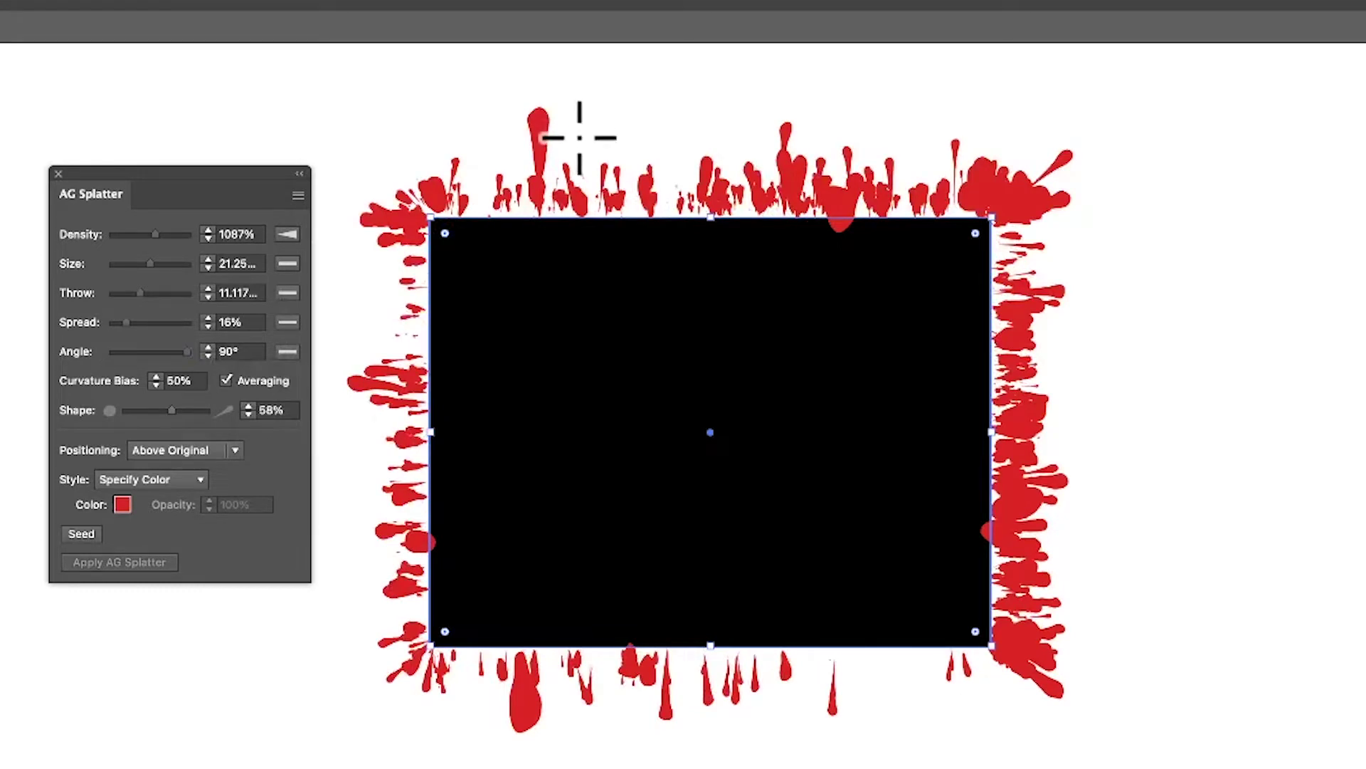
pyautogui.click(287, 350)
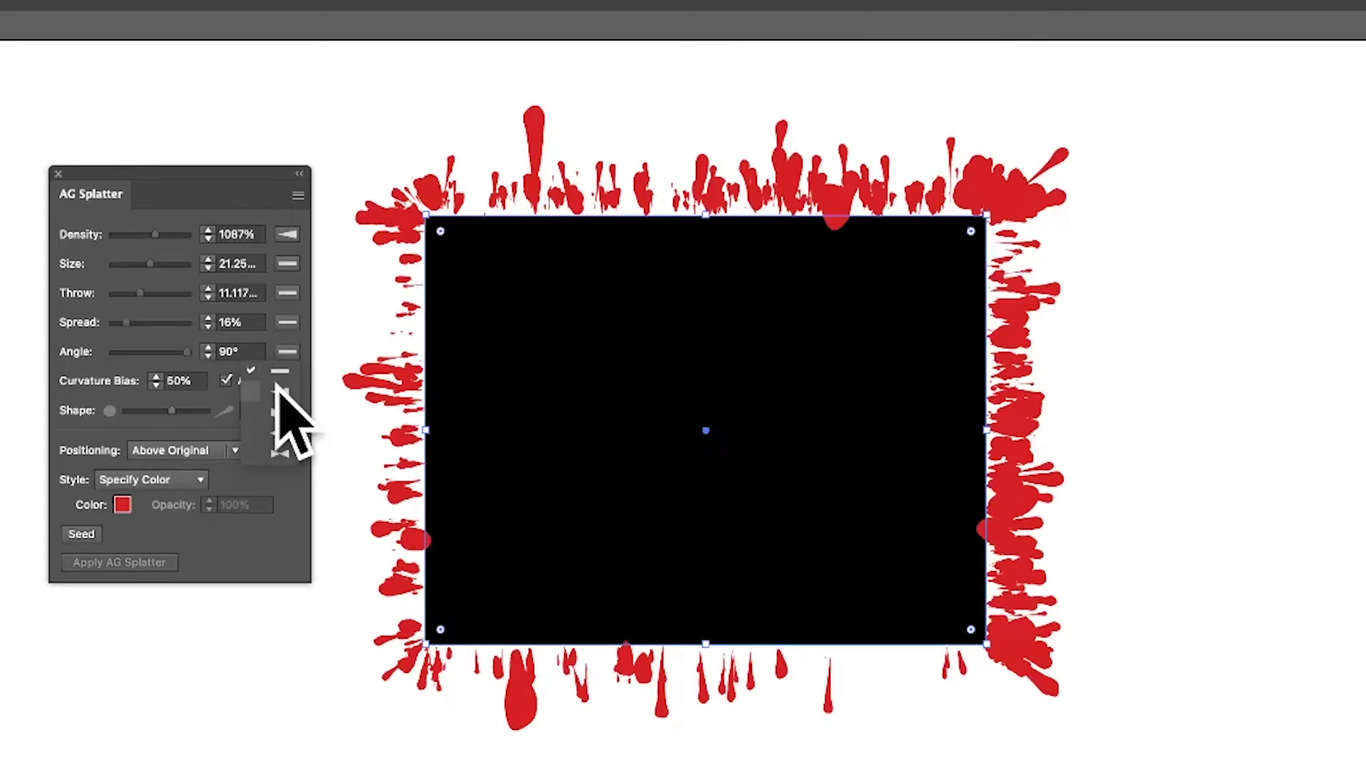
pyautogui.click(282, 434)
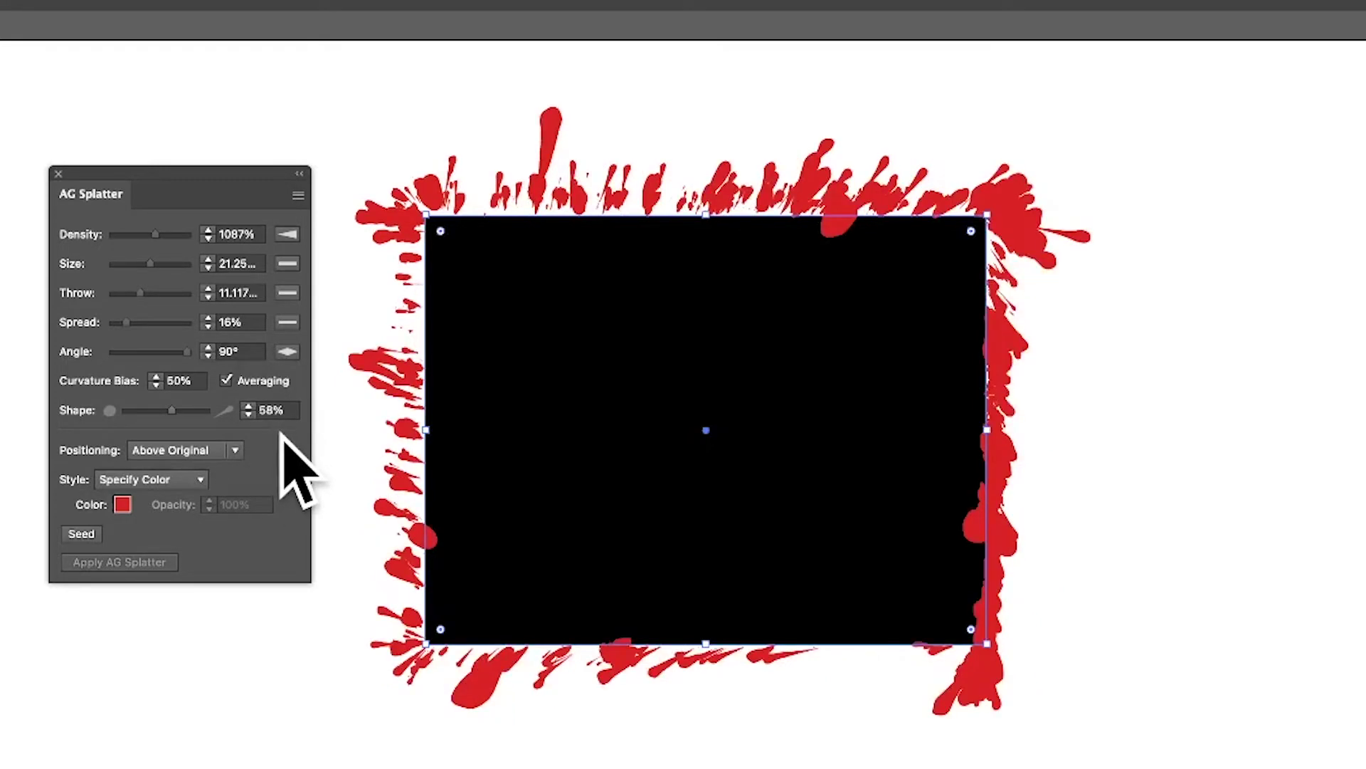
pyautogui.click(287, 352)
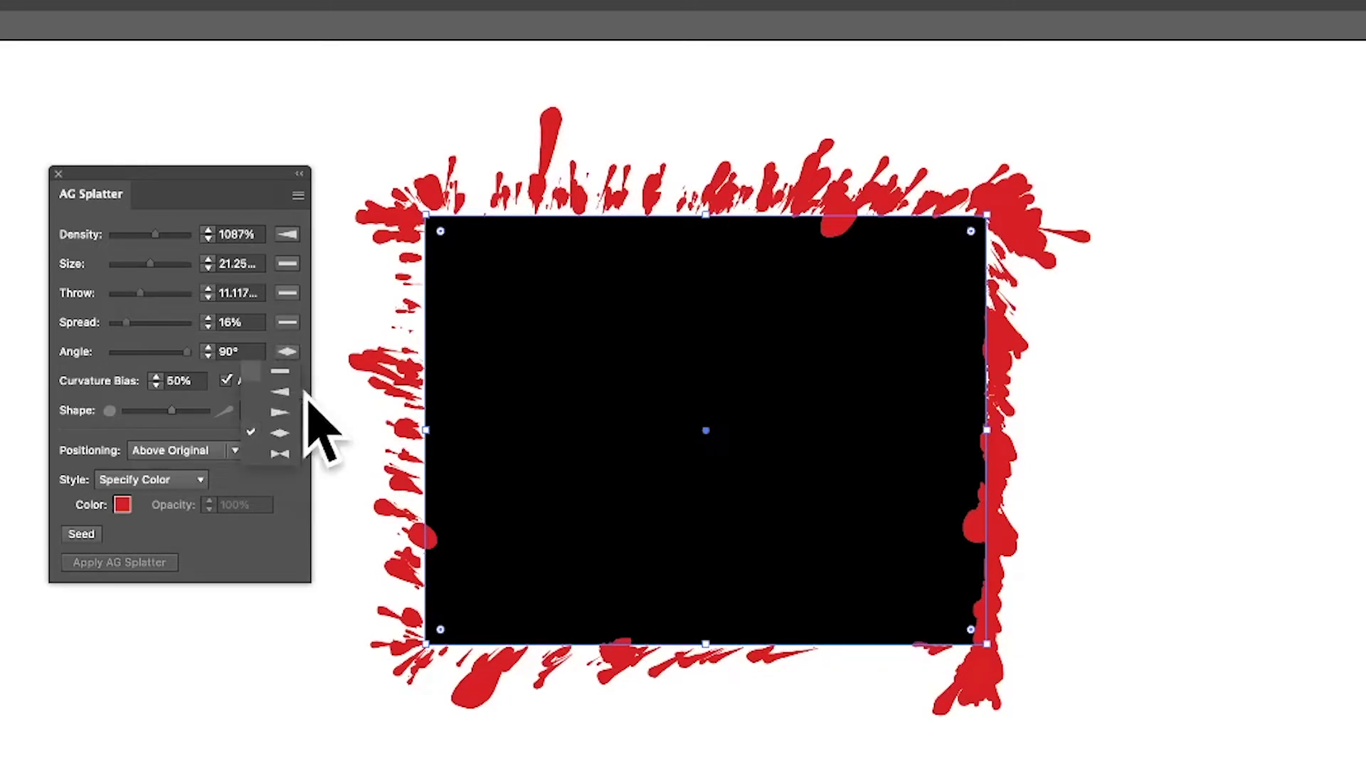
pyautogui.click(286, 391)
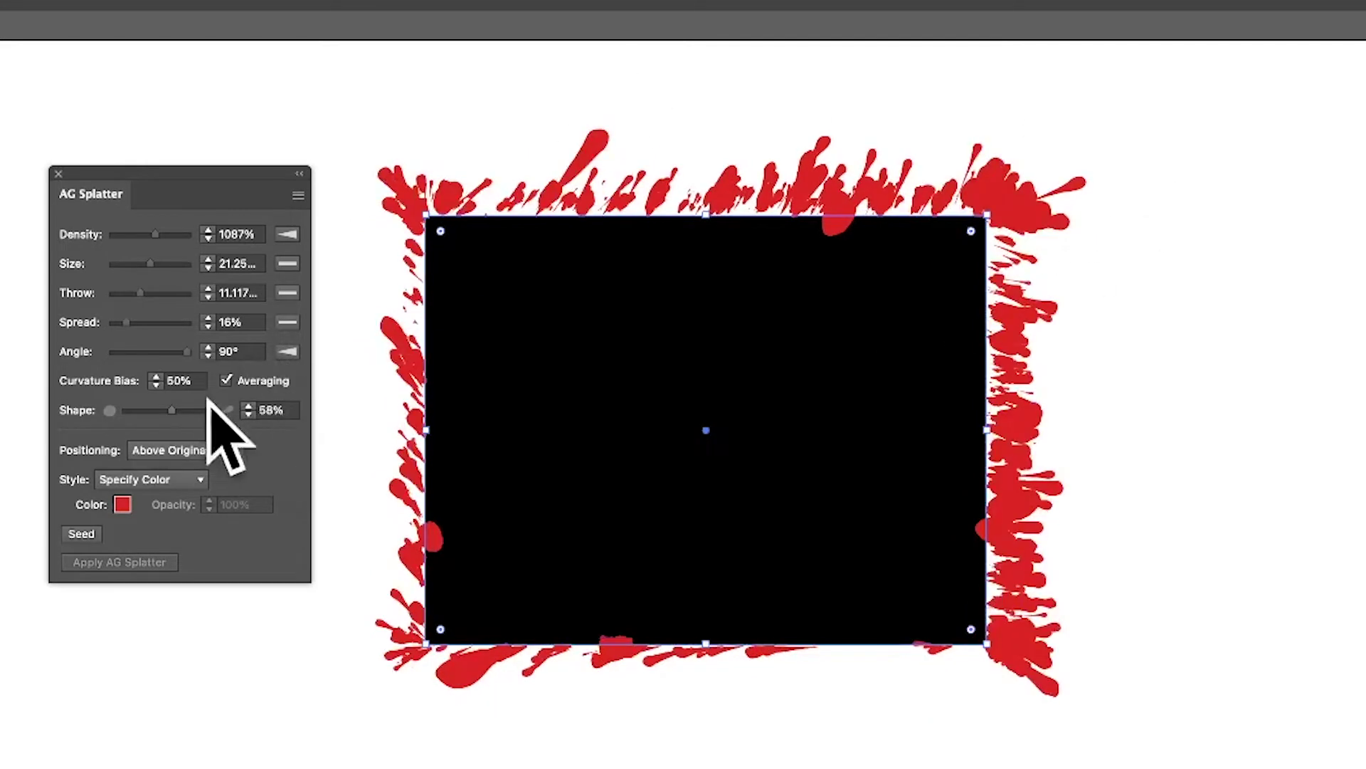
# Set the splatter Angle to 2° with the bowtie angle profile
pyautogui.doubleClick(238, 351)
pyautogui.write('2')
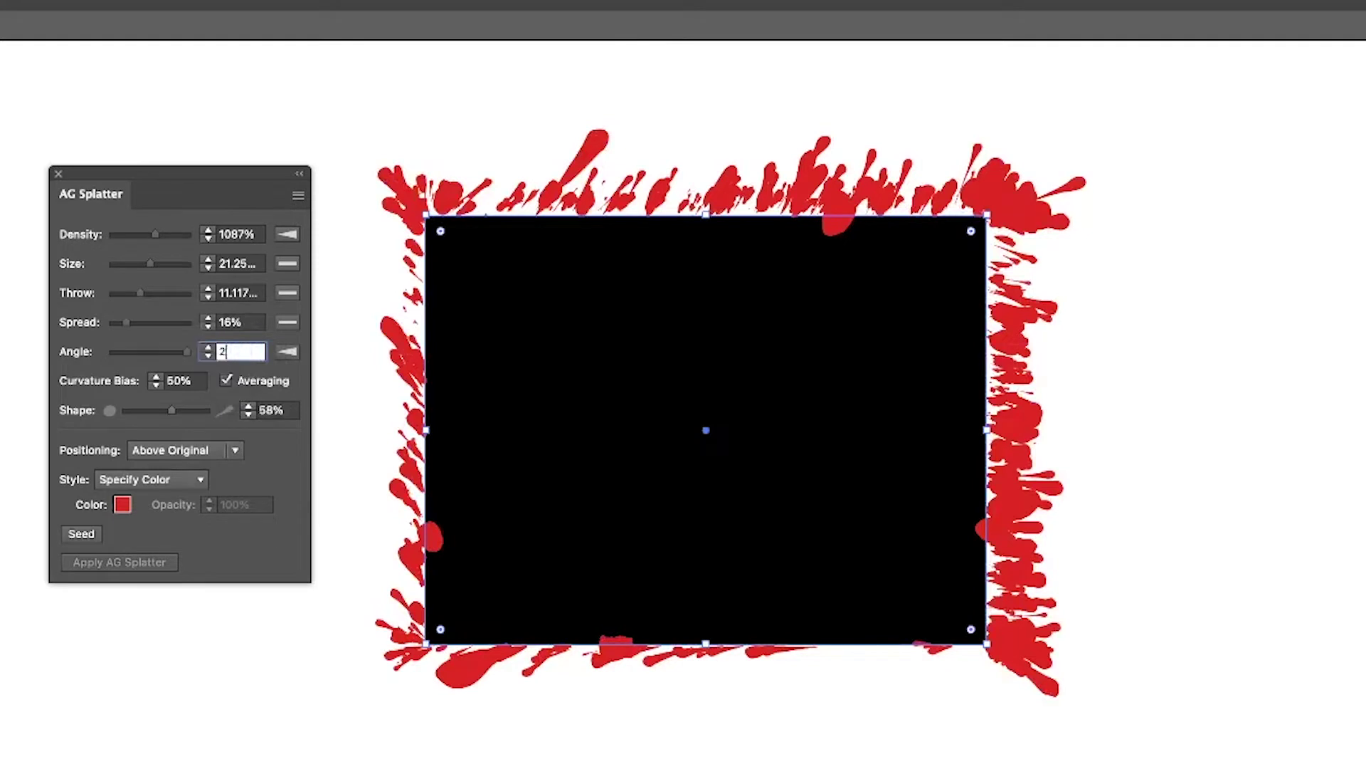
pyautogui.press('Tab')
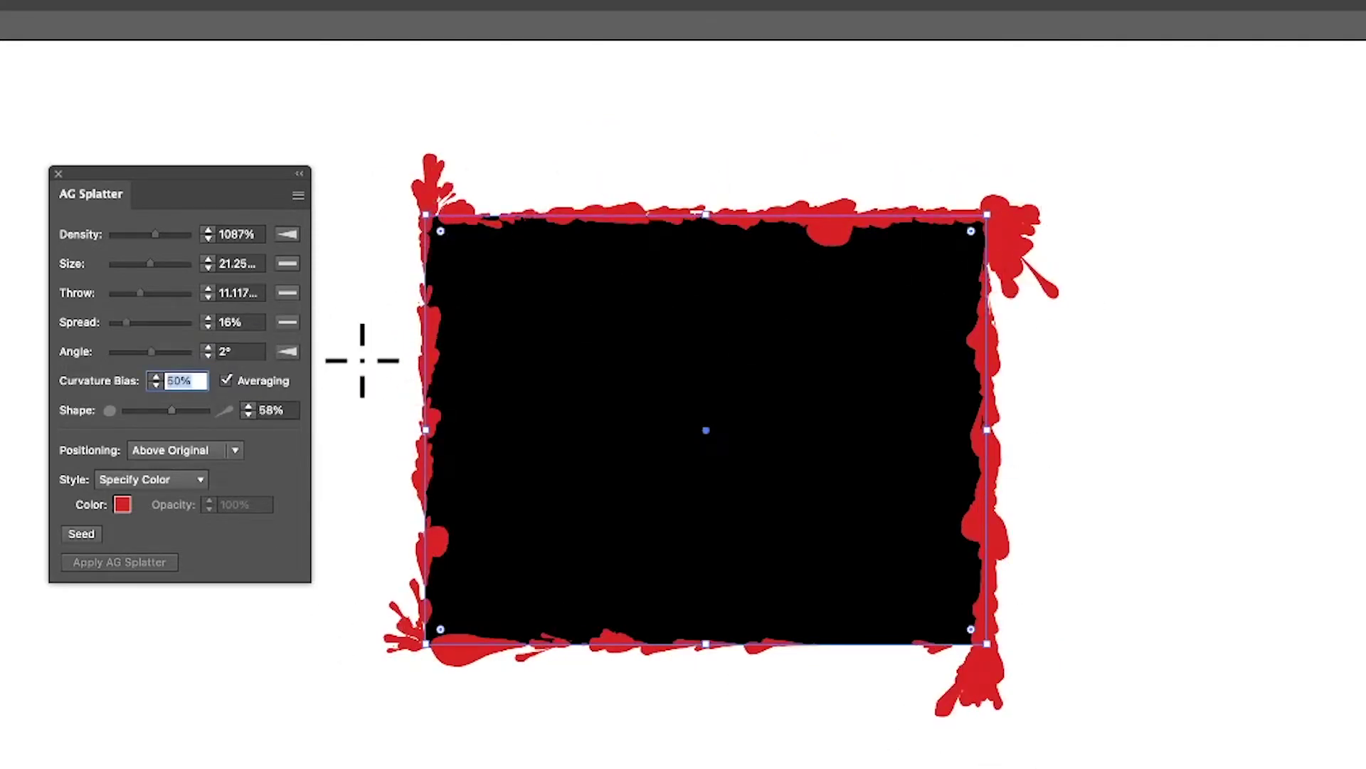
pyautogui.click(287, 352)
pyautogui.click(294, 393)
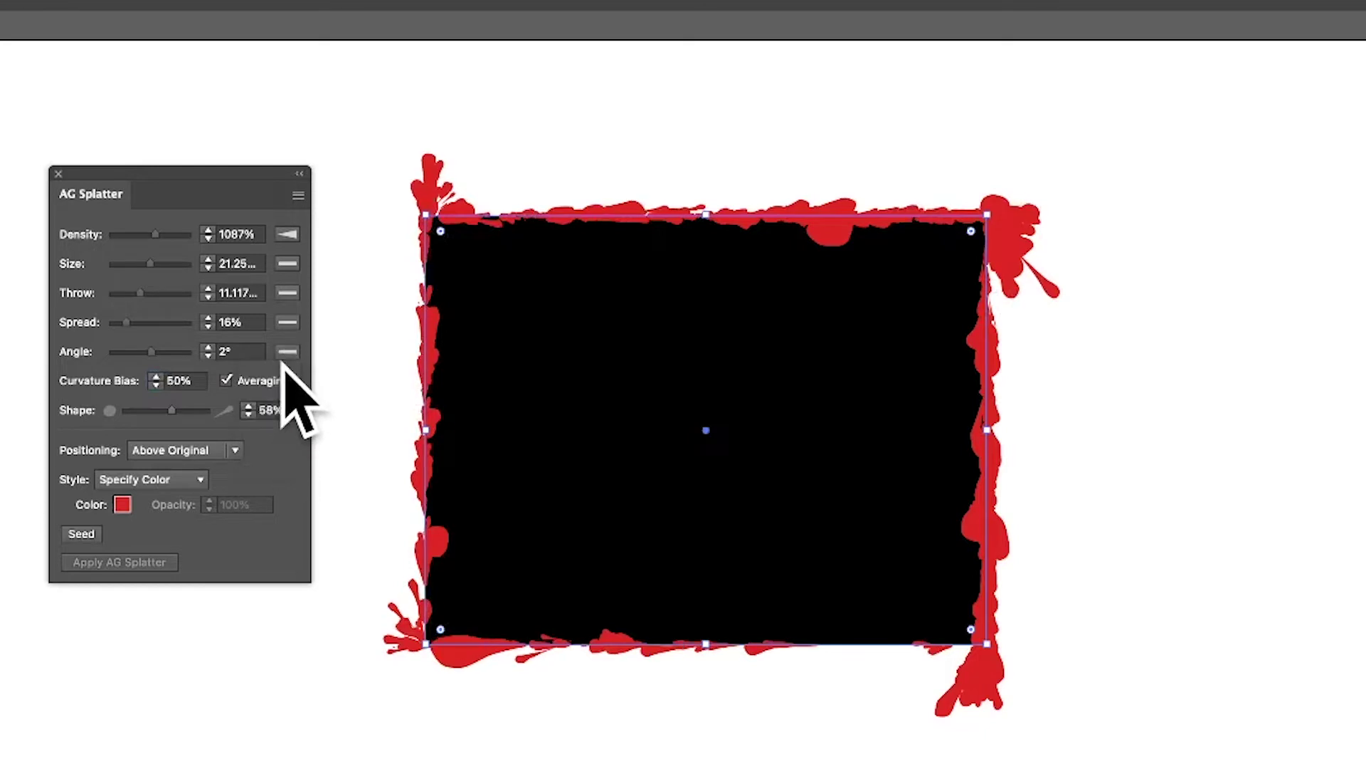
pyautogui.click(288, 351)
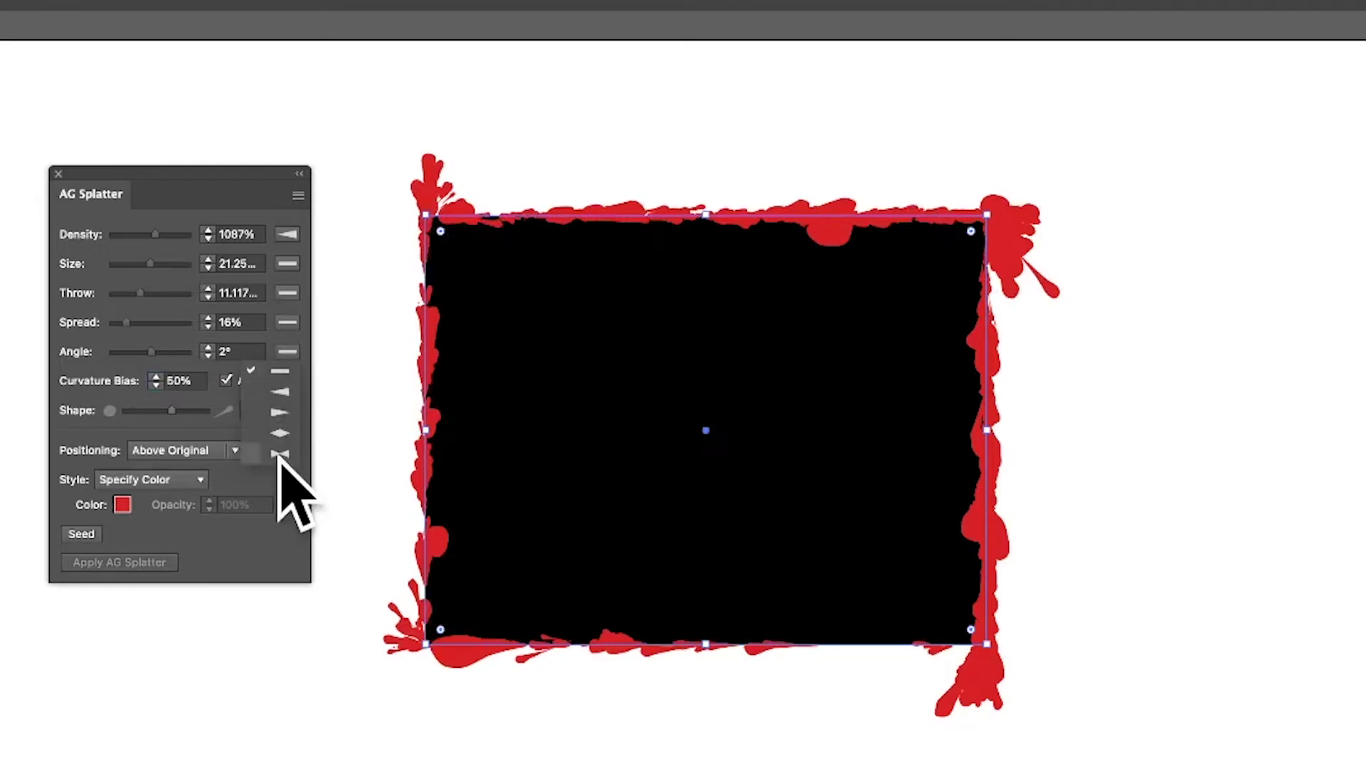
pyautogui.click(282, 457)
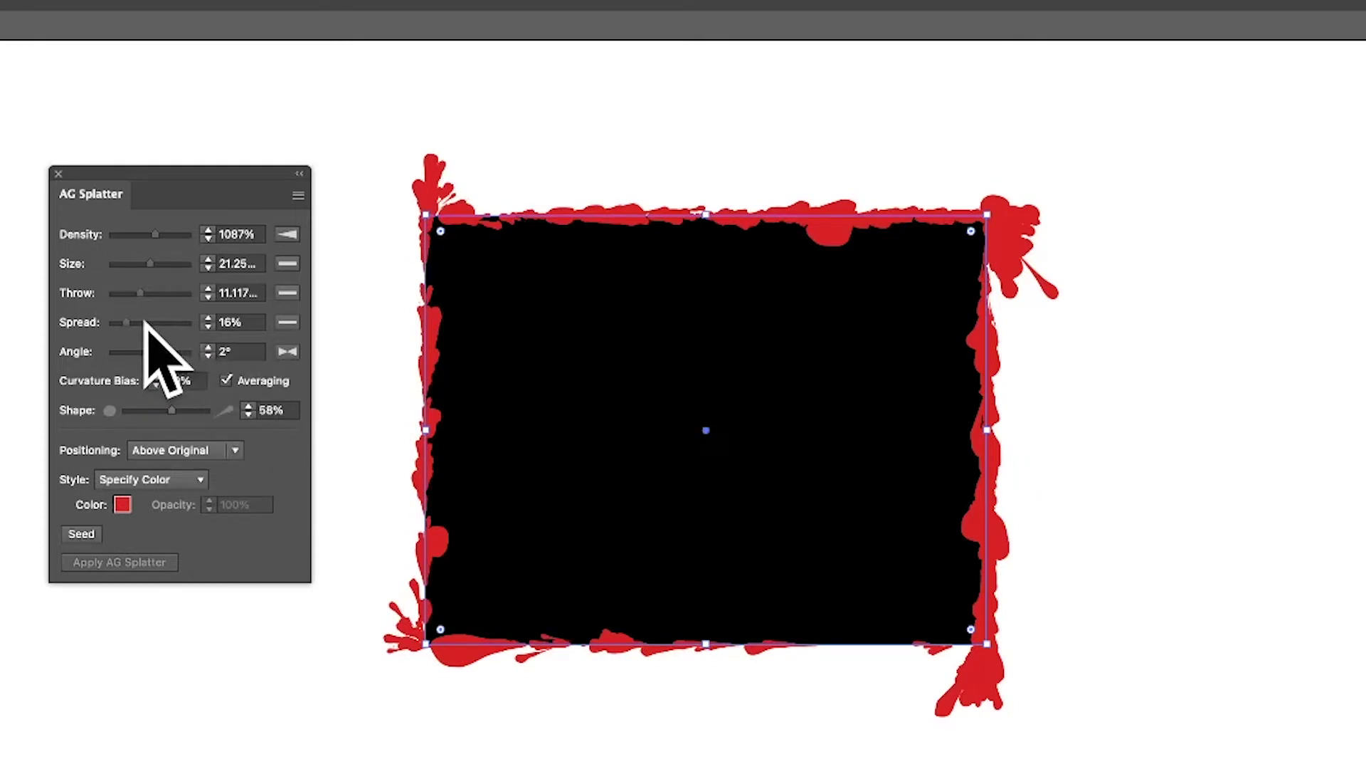
# Widen Spread to 100% and set Throw to 100 px
pyautogui.moveTo(126, 323); pyautogui.dragTo(191, 322)
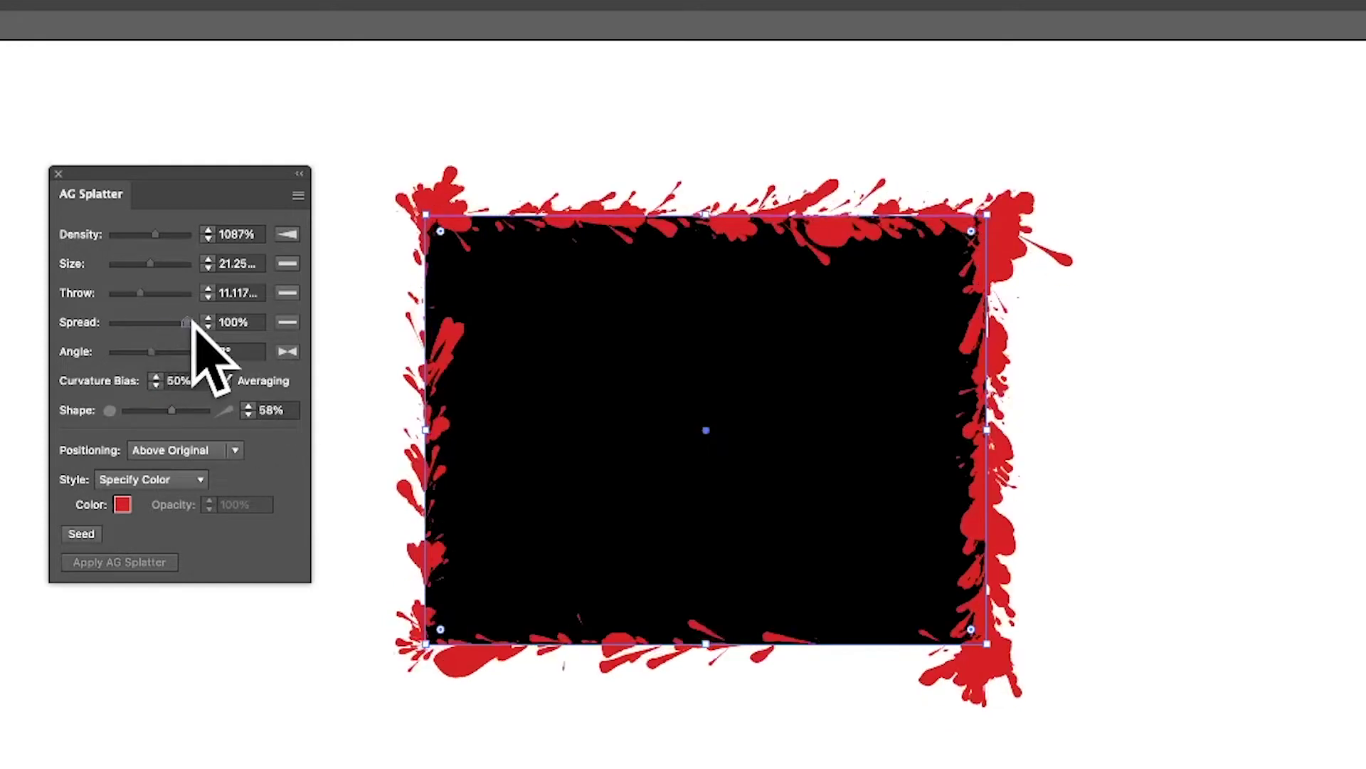
pyautogui.click(253, 320)
pyautogui.press('Tab')
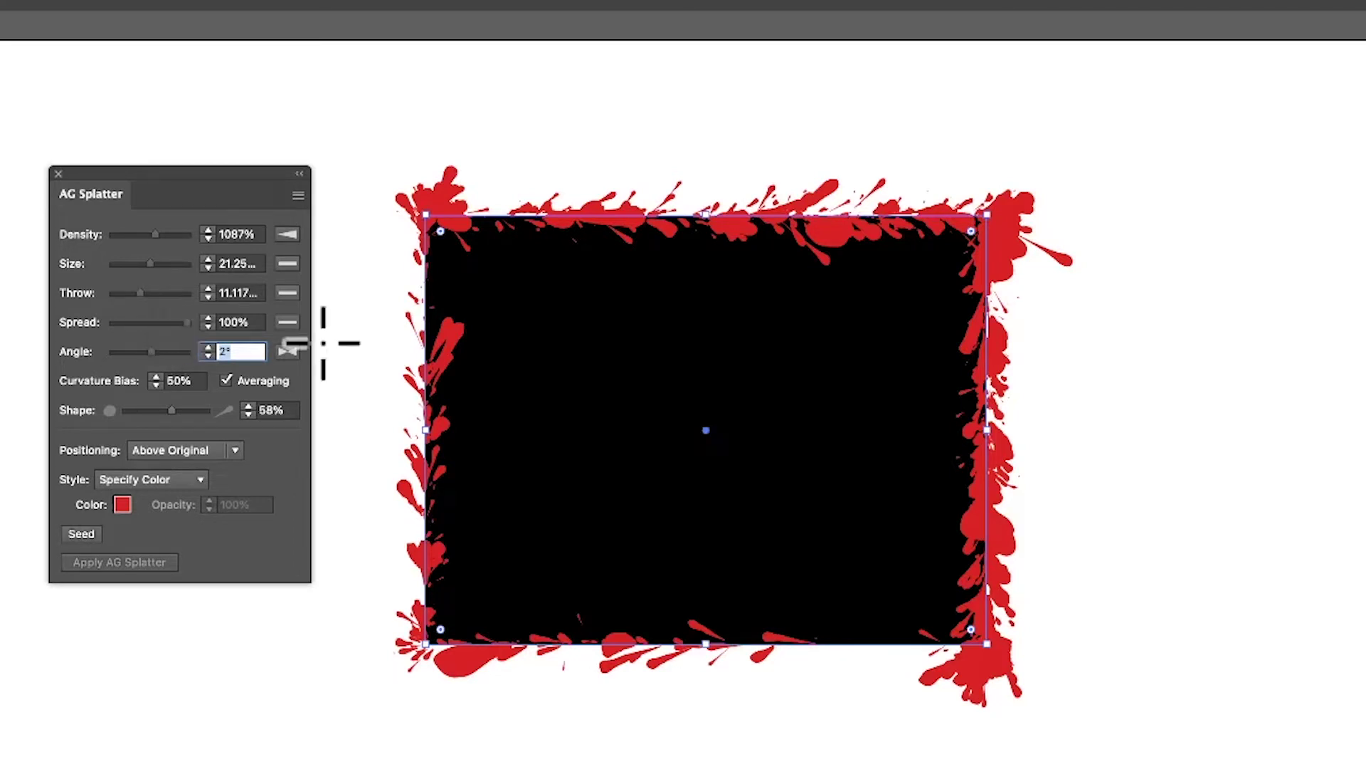
pyautogui.click(256, 293)
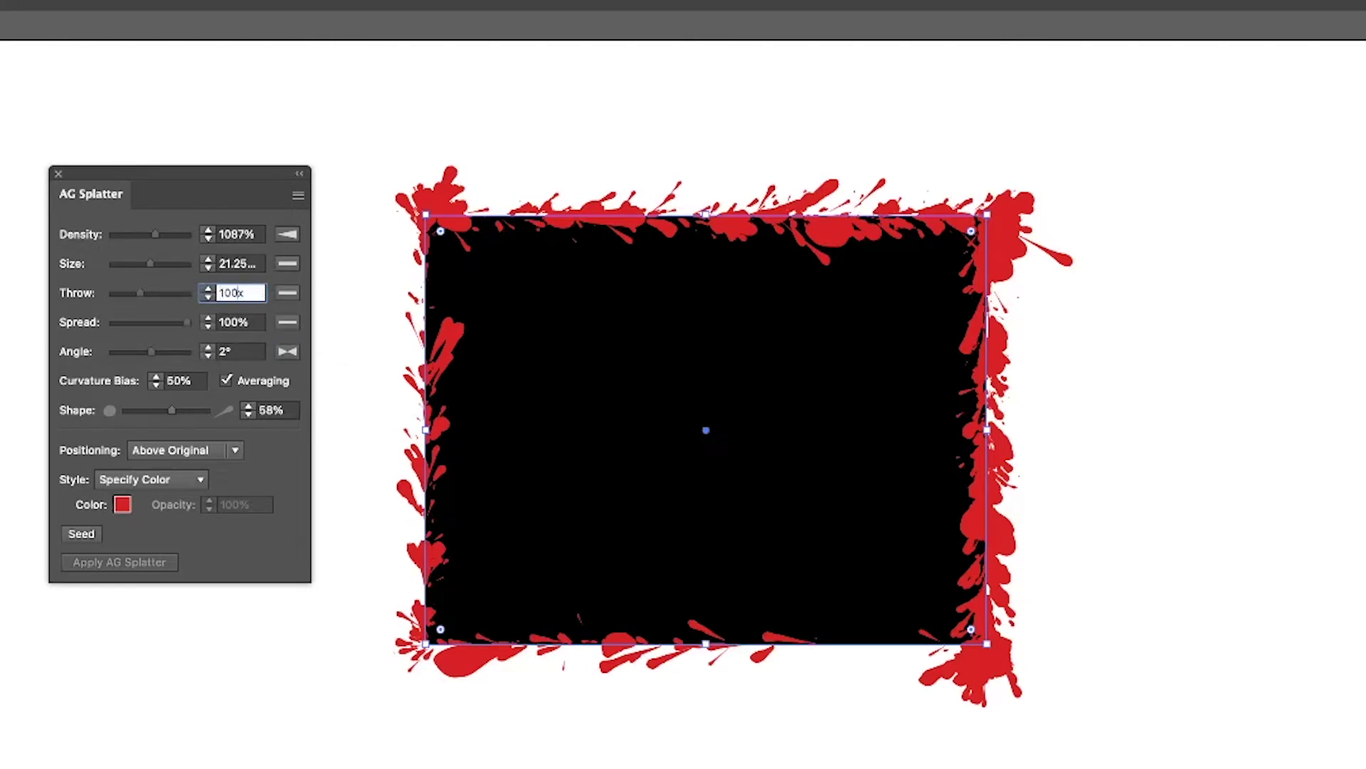
pyautogui.press('Tab')
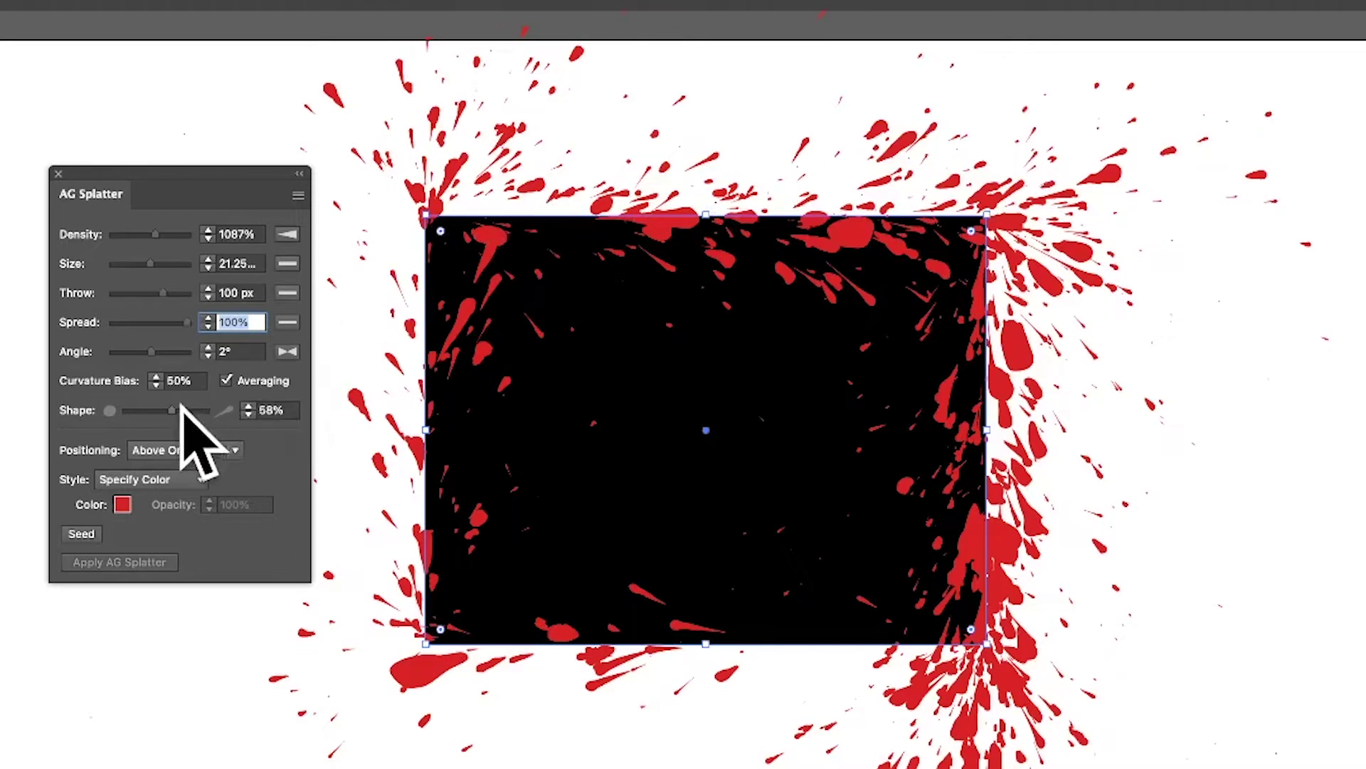
# Tweak the splatter shape slider, then adjust the Density slider until it reads 1903%
pyautogui.moveTo(171, 411); pyautogui.dragTo(143, 411)
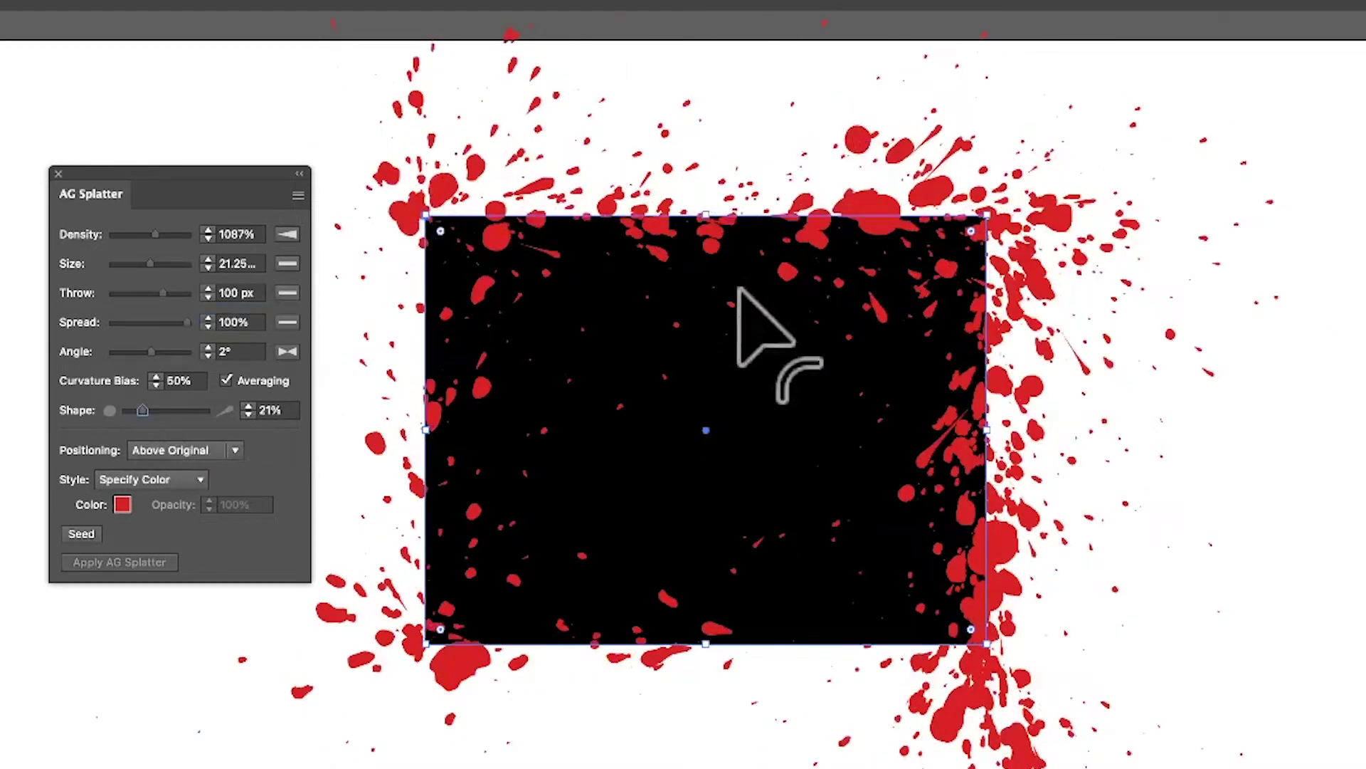
pyautogui.moveTo(144, 411); pyautogui.dragTo(195, 409)
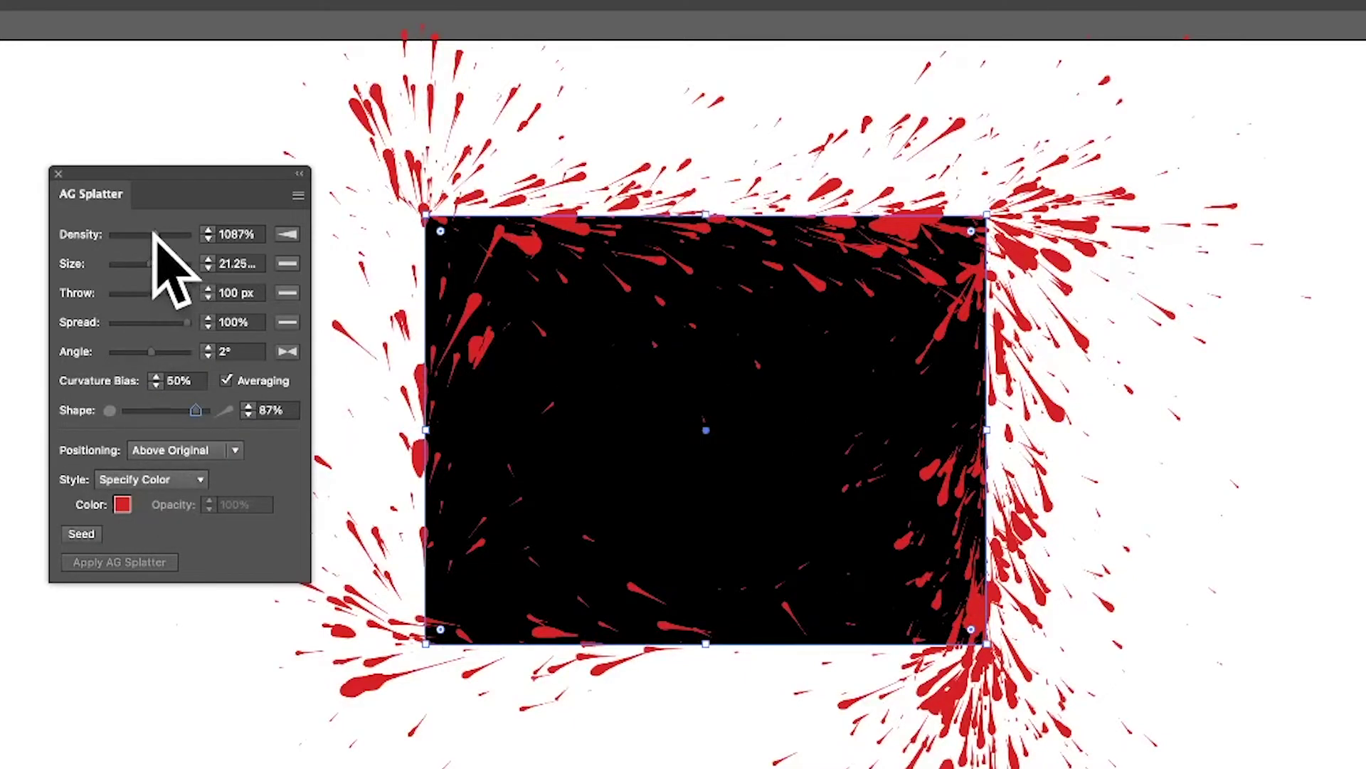
pyautogui.moveTo(153, 231); pyautogui.dragTo(125, 233)
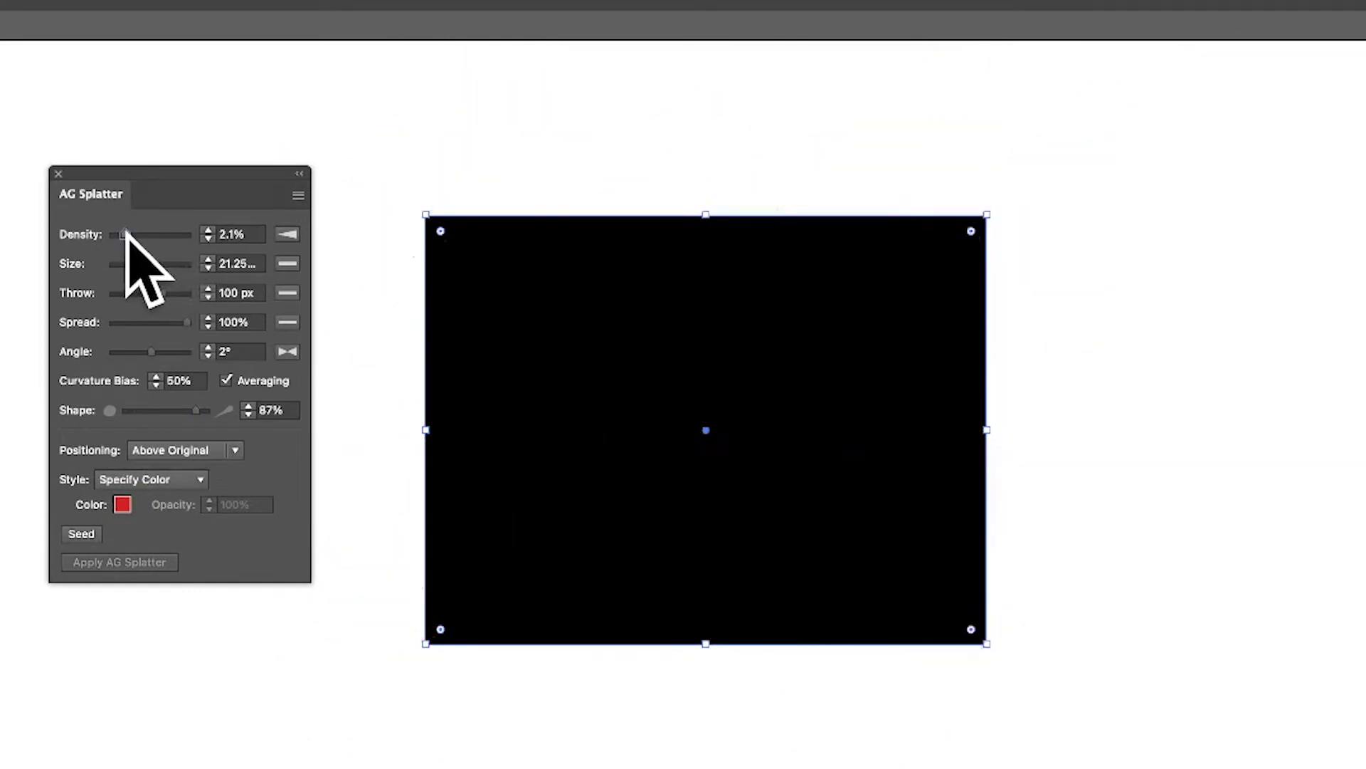
pyautogui.moveTo(125, 234); pyautogui.dragTo(146, 233)
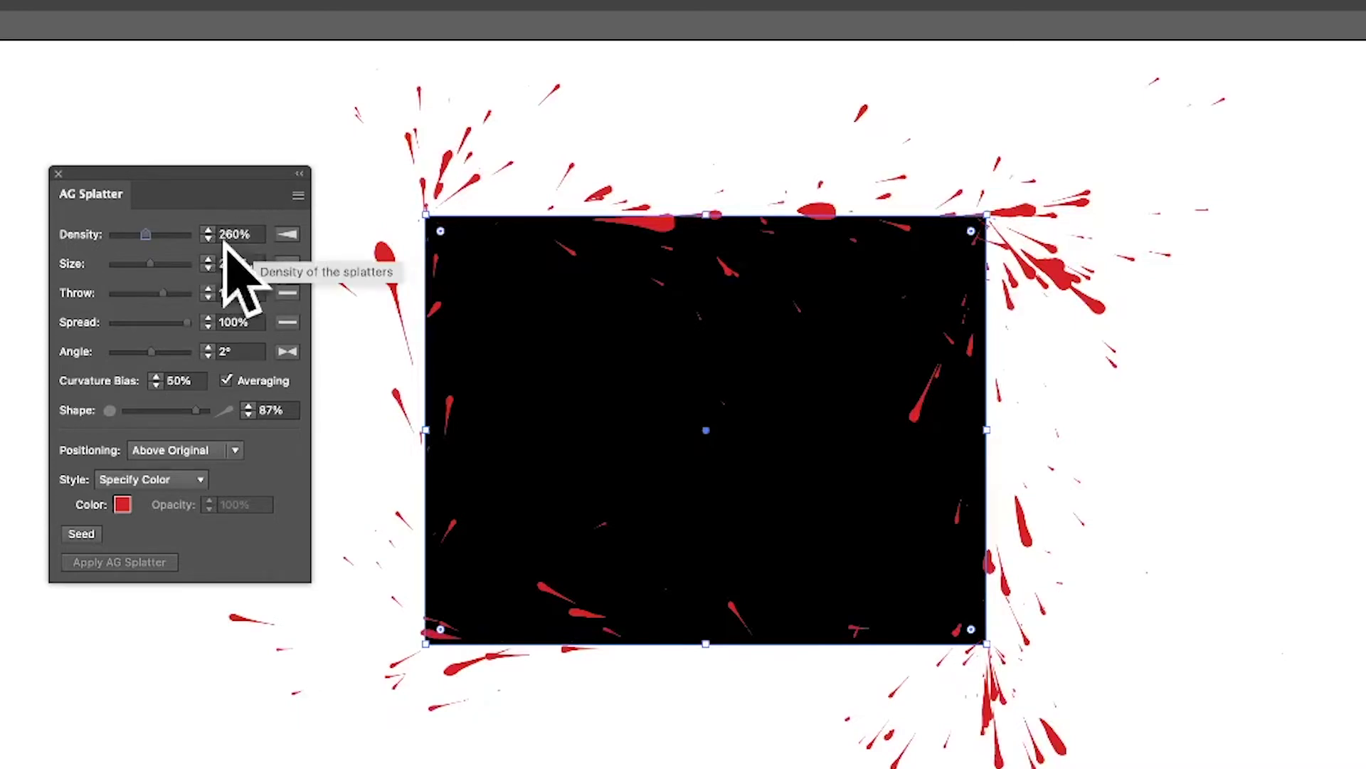
pyautogui.moveTo(146, 234); pyautogui.dragTo(158, 231)
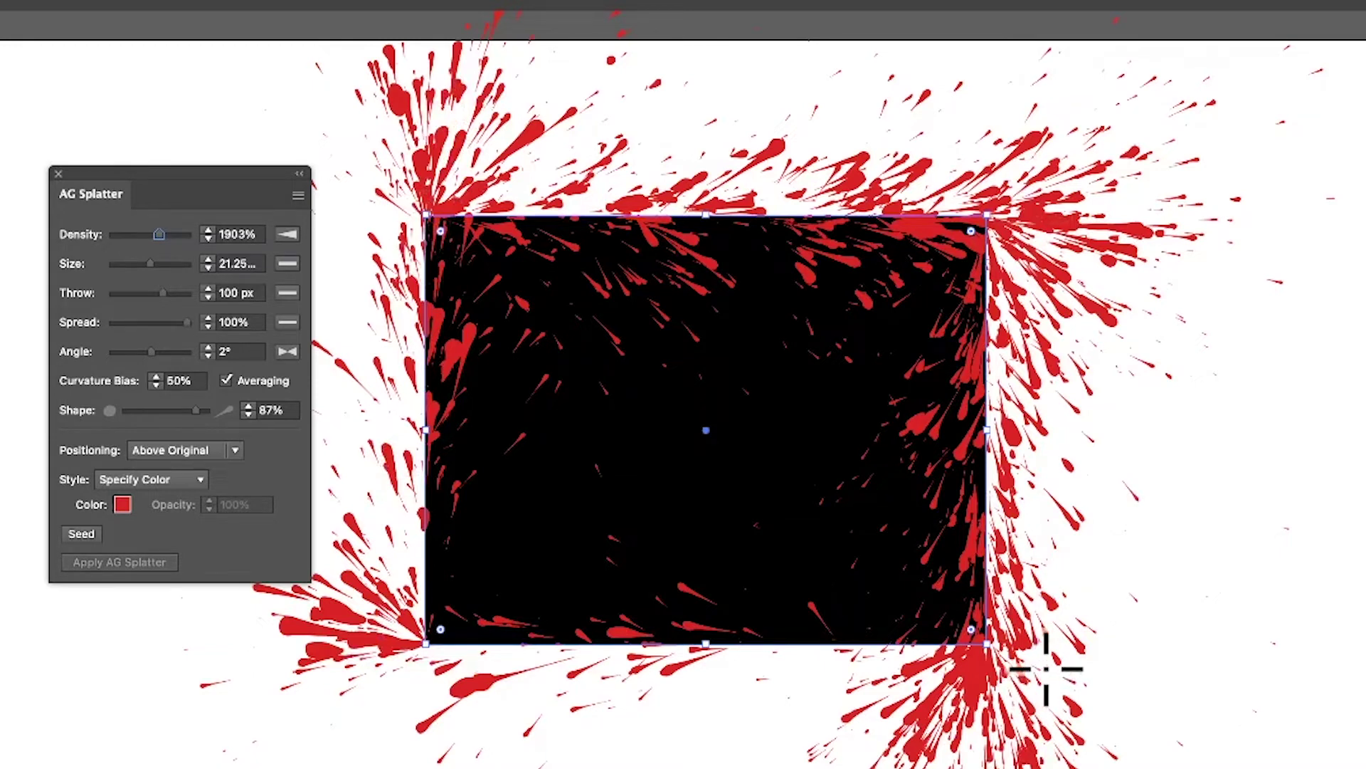
# Choose a tapered Density profile and toggle Averaging off and back on
pyautogui.click(285, 235)
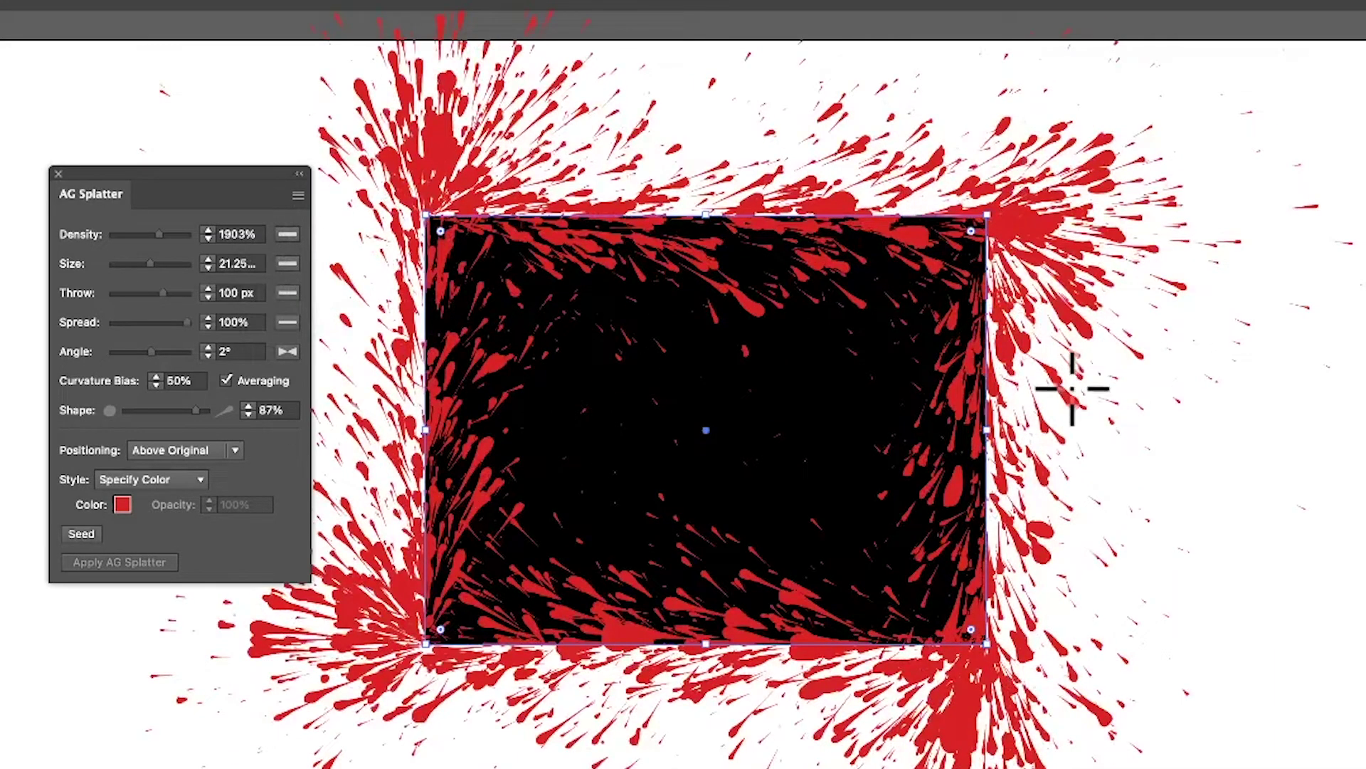
pyautogui.click(287, 235)
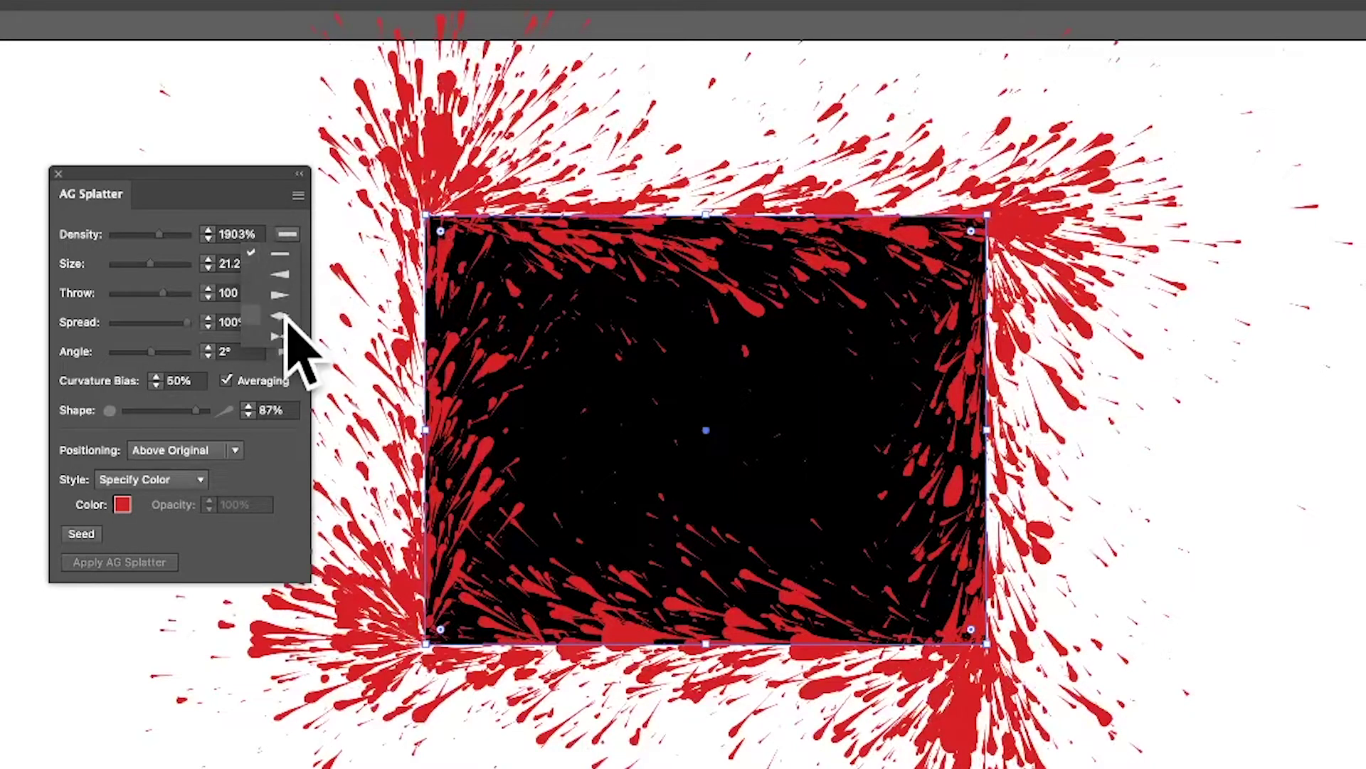
pyautogui.click(285, 317)
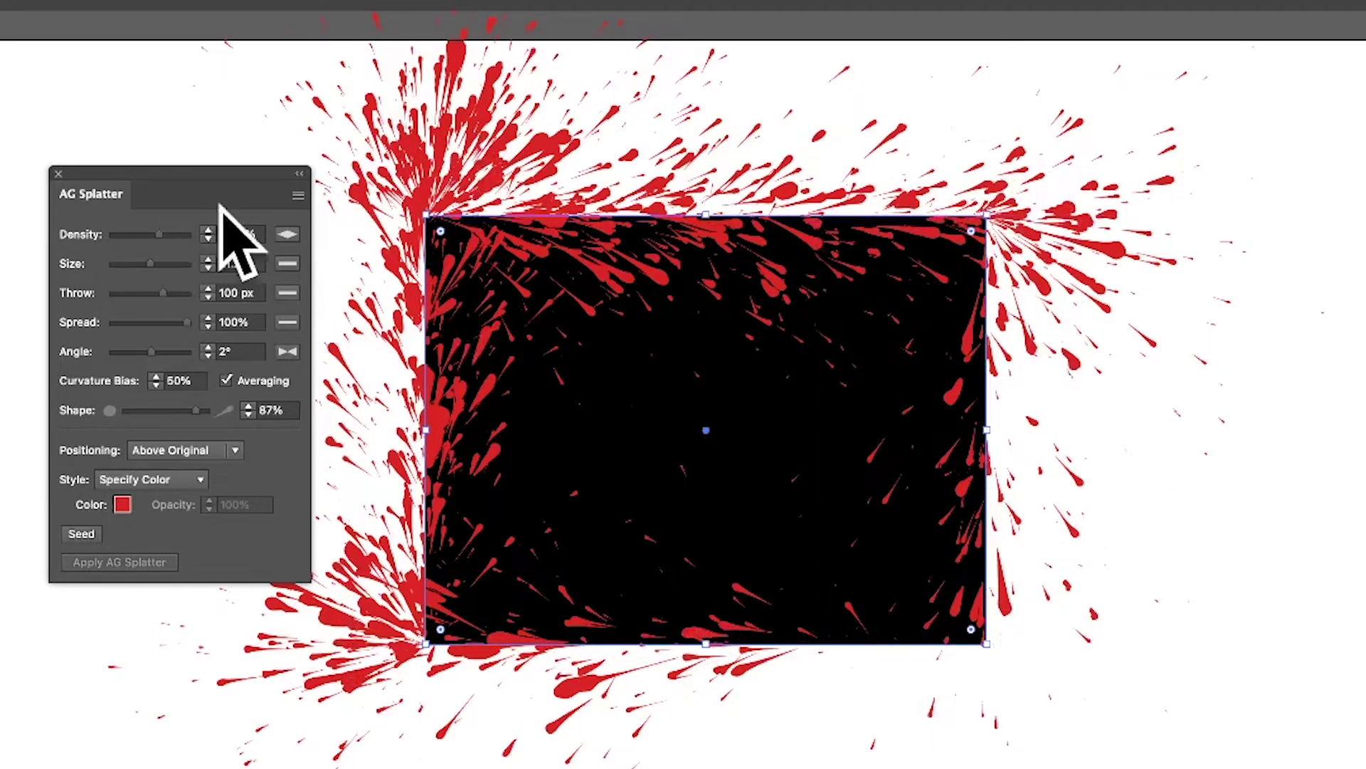
pyautogui.click(288, 235)
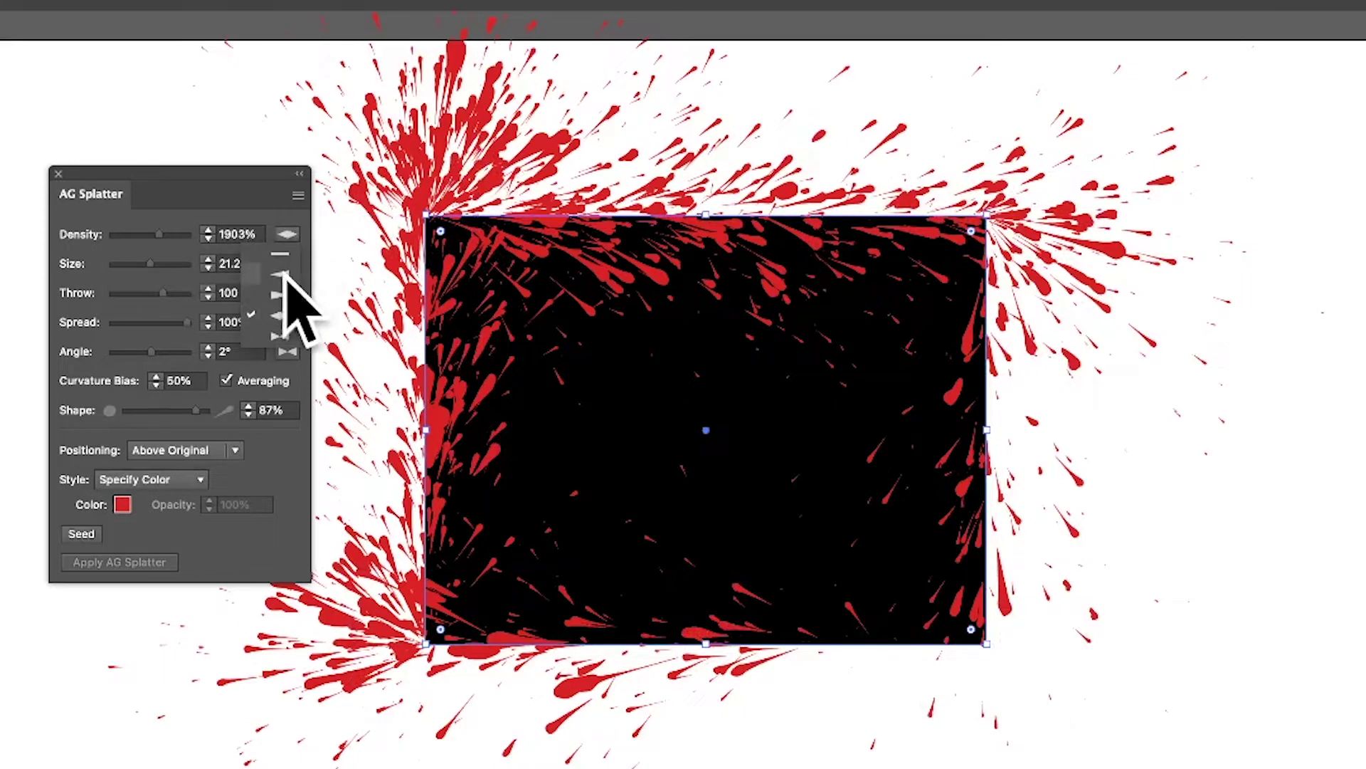
pyautogui.click(284, 295)
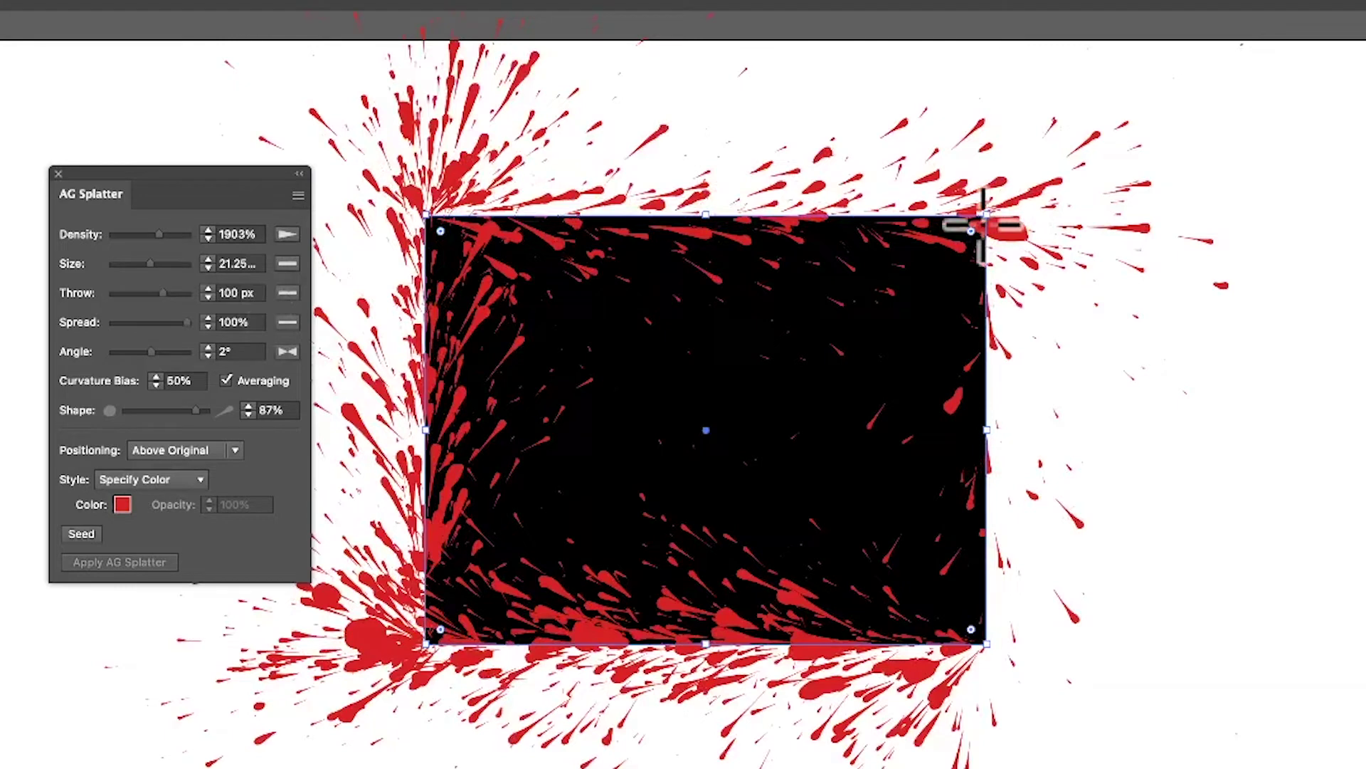
pyautogui.click(227, 380)
pyautogui.click(227, 380)
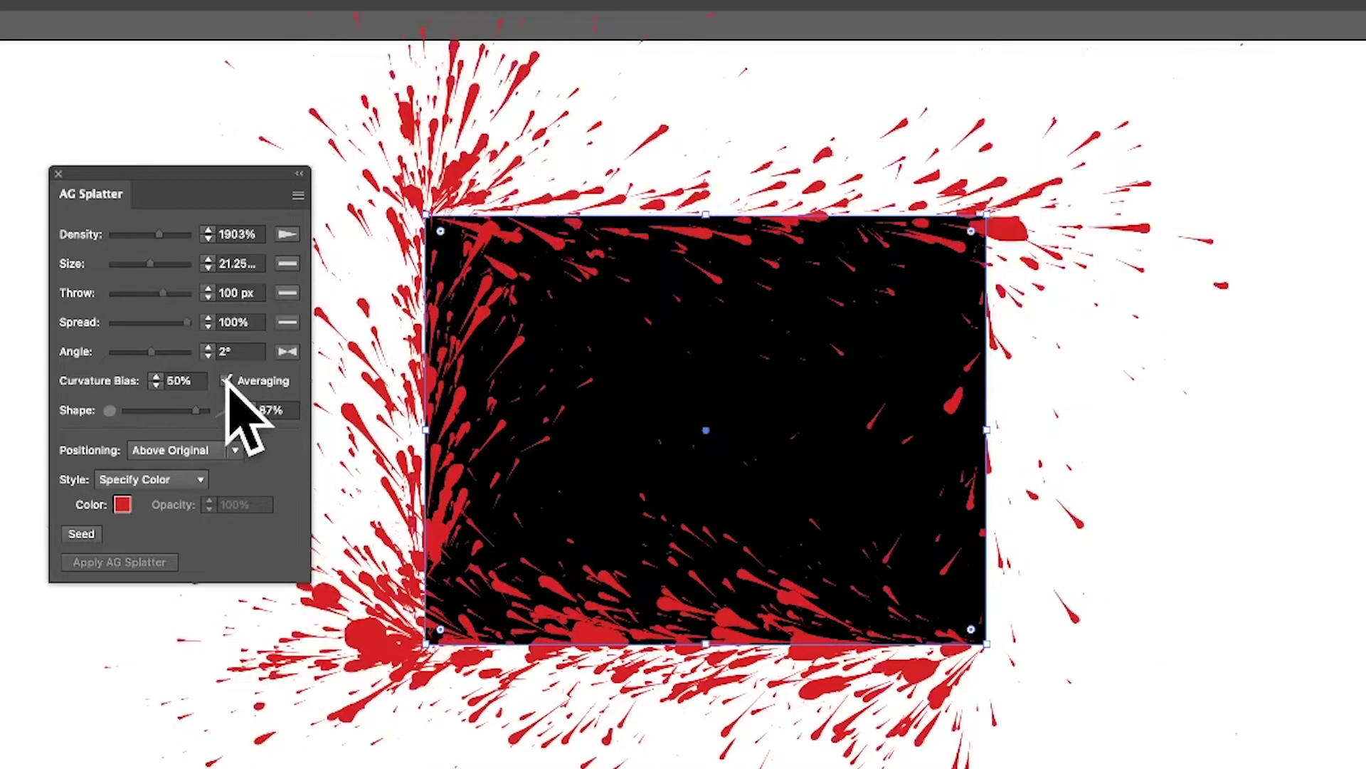
# Generate new Seed values repeatedly until the red drip pattern looks right
pyautogui.click(91, 537)
pyautogui.click(90, 538)
pyautogui.click(90, 535)
pyautogui.click(91, 535)
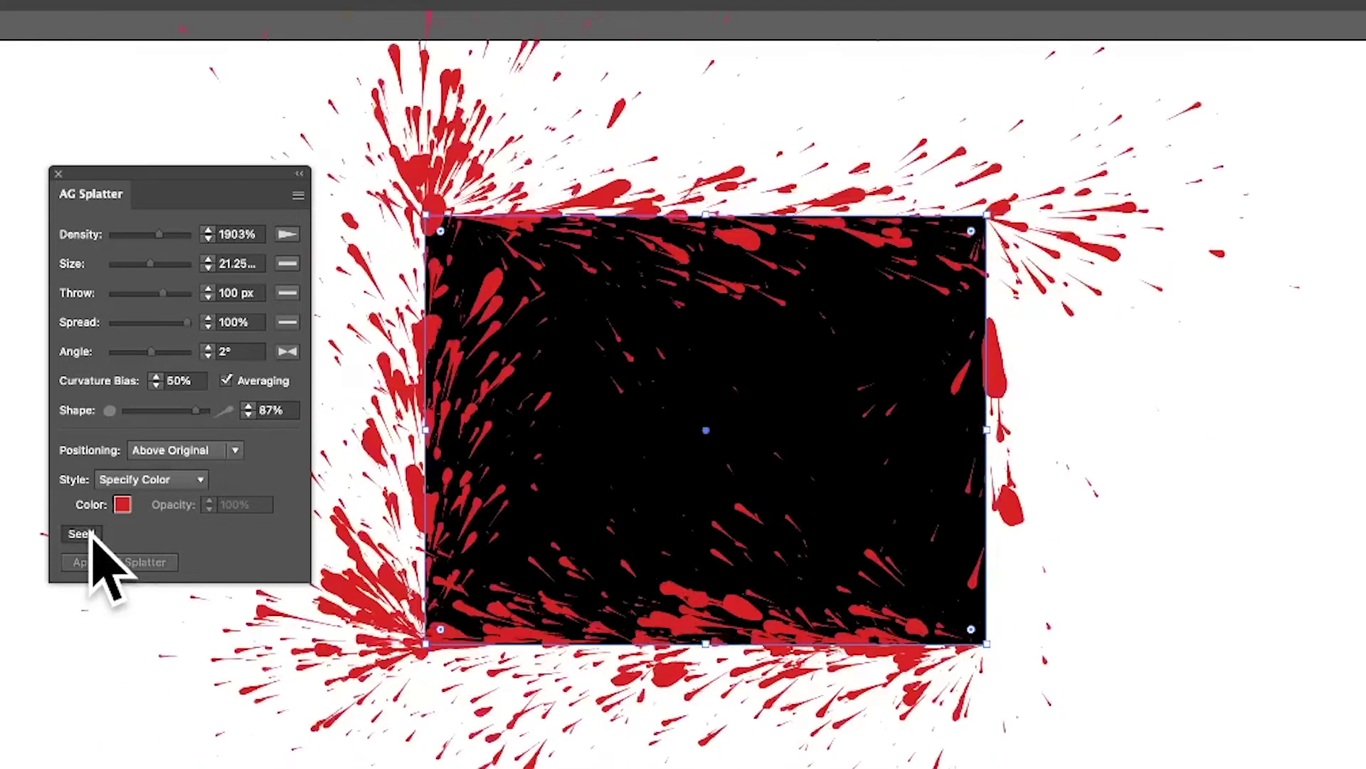
pyautogui.click(90, 535)
pyautogui.click(91, 535)
pyautogui.click(90, 535)
pyautogui.click(90, 535)
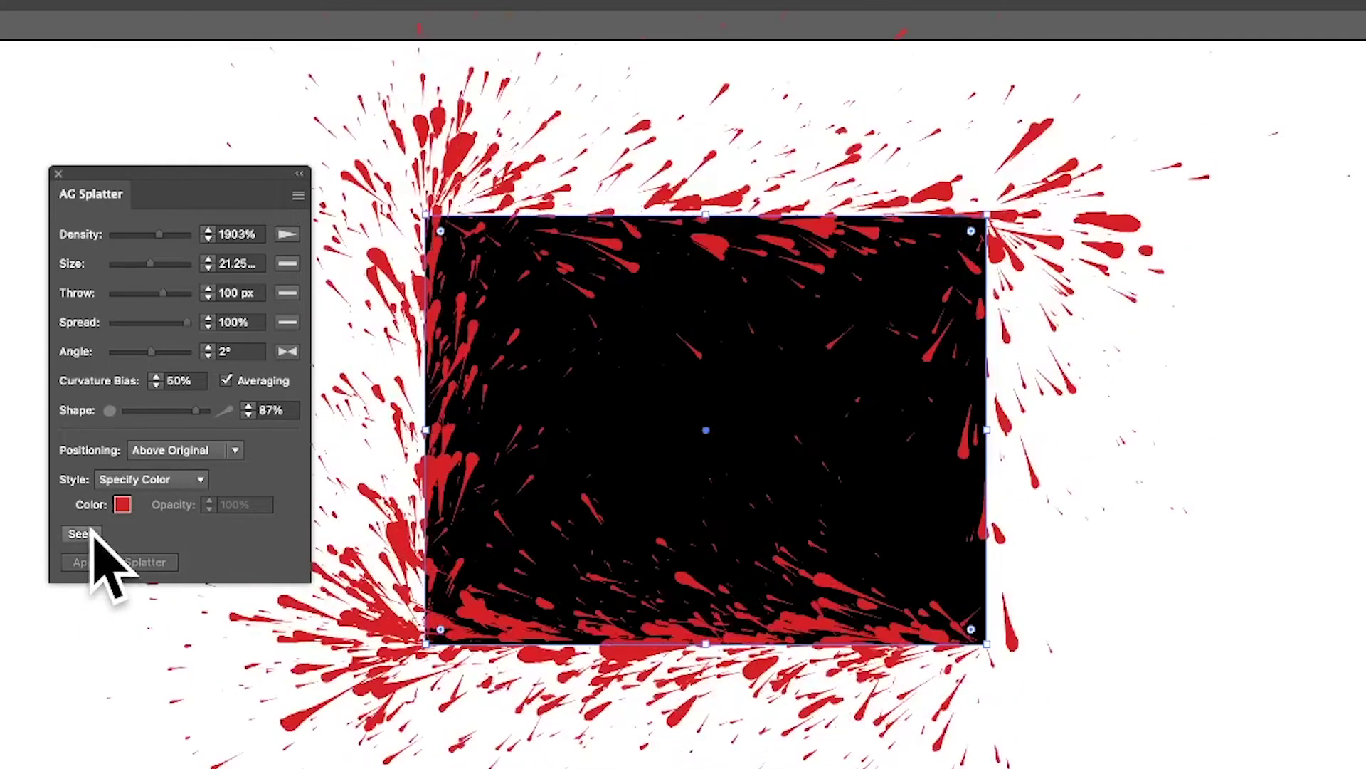
pyautogui.click(90, 535)
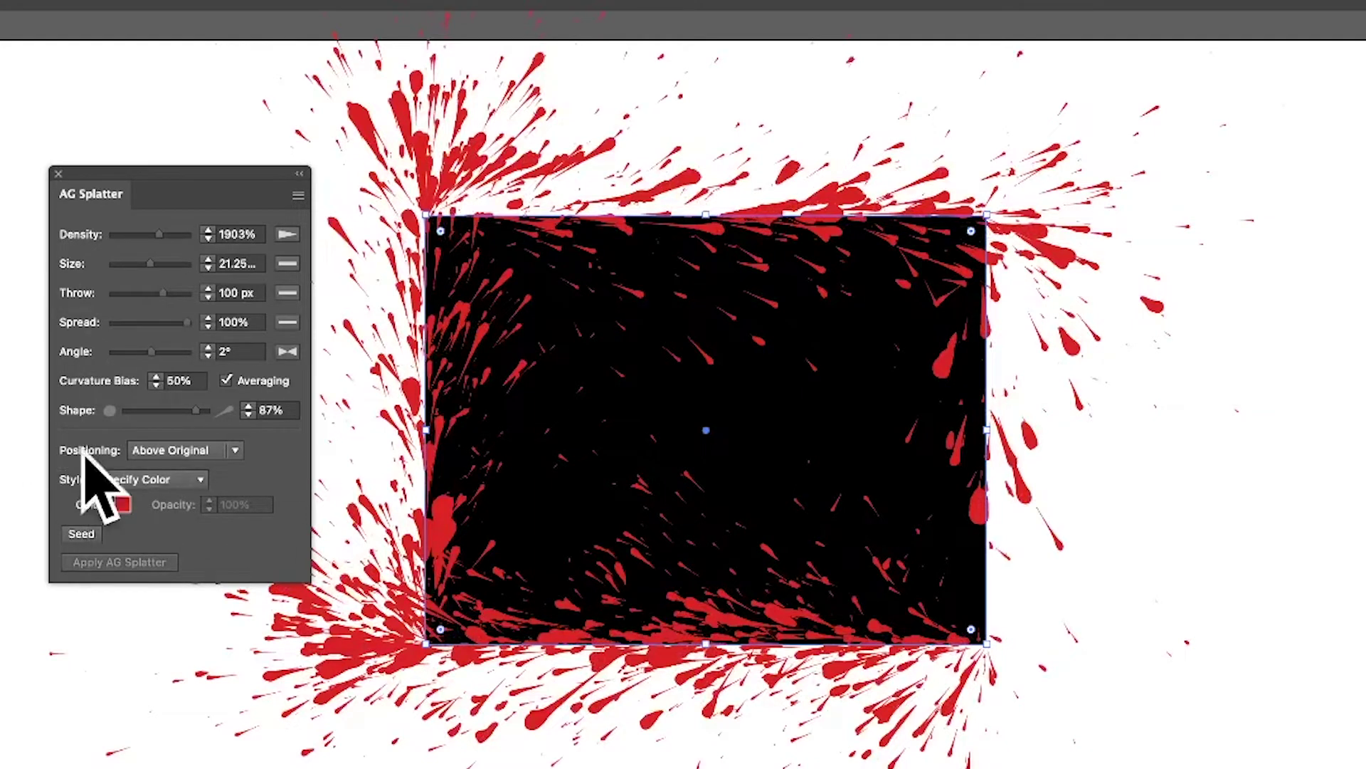
pyautogui.click(176, 451)
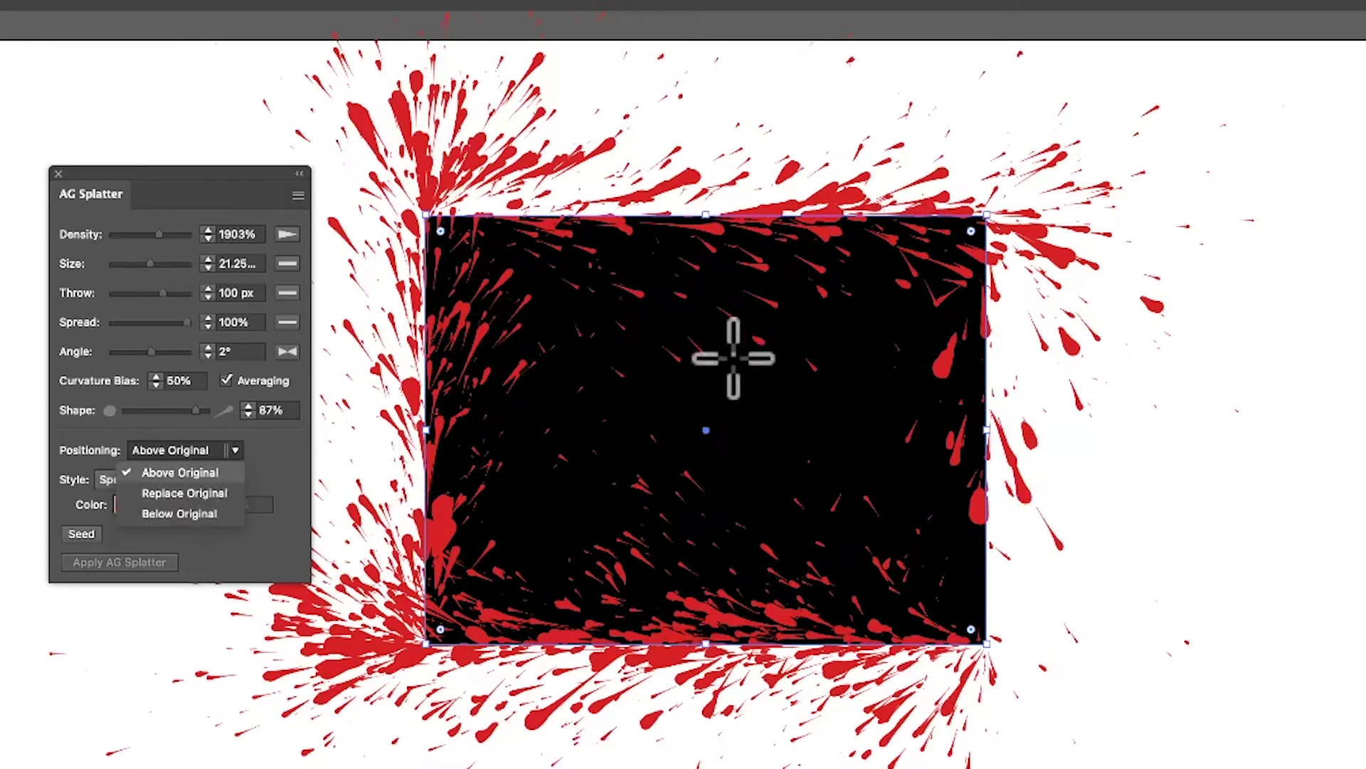
pyautogui.click(185, 492)
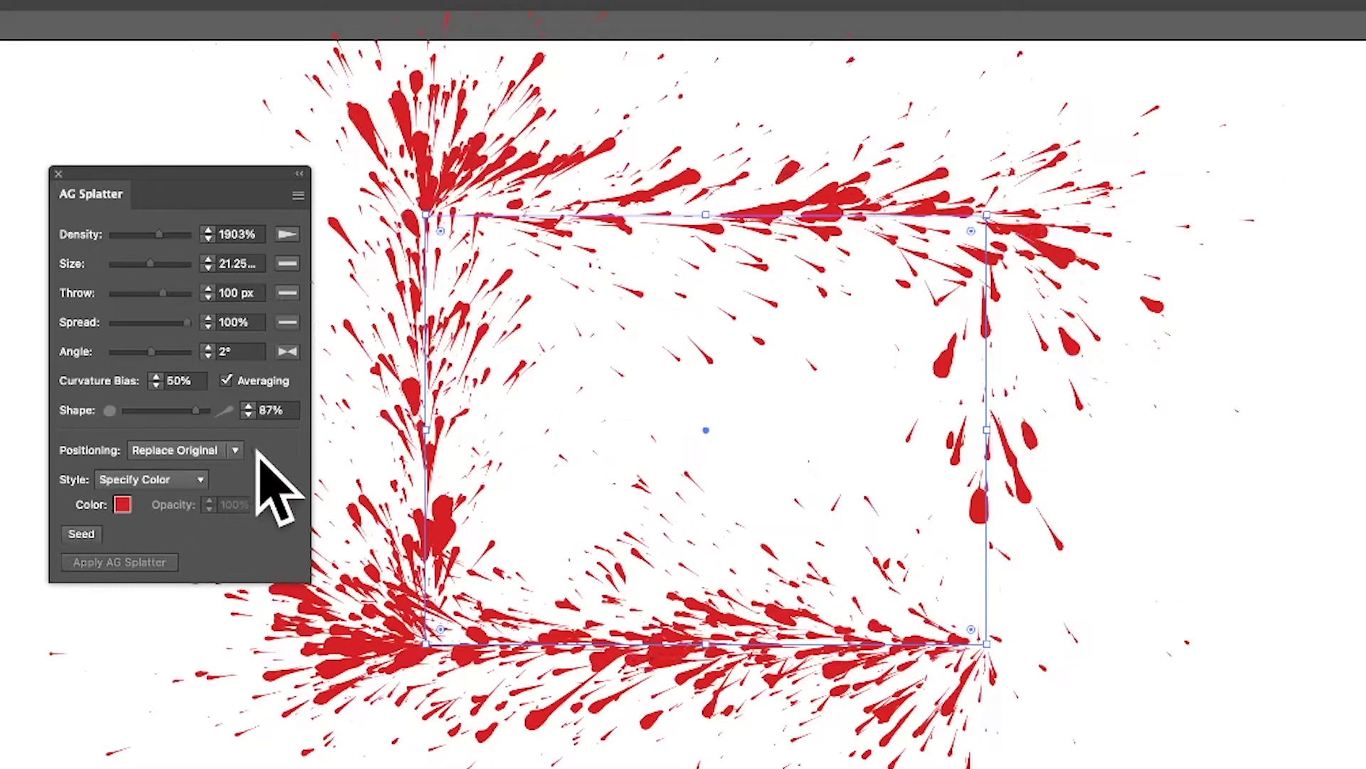
pyautogui.click(232, 450)
pyautogui.click(200, 511)
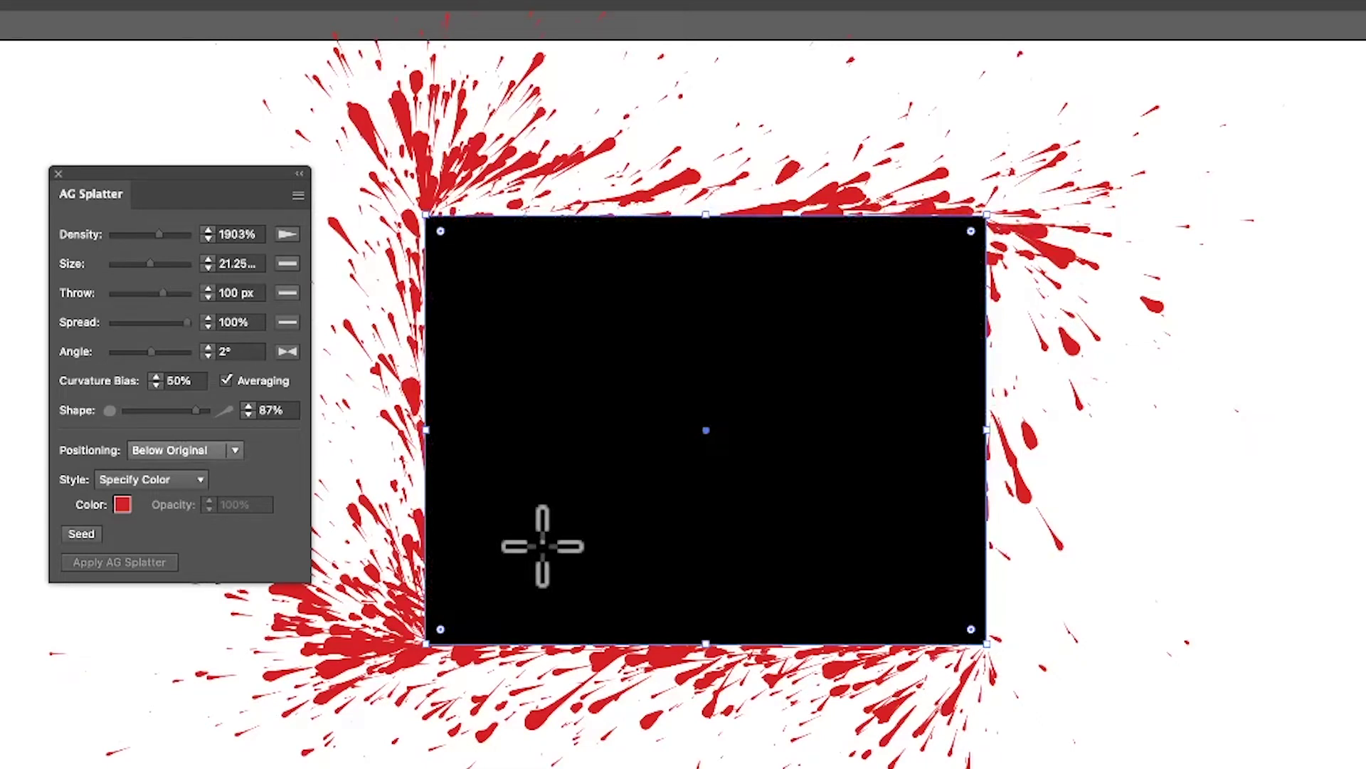
pyautogui.click(170, 452)
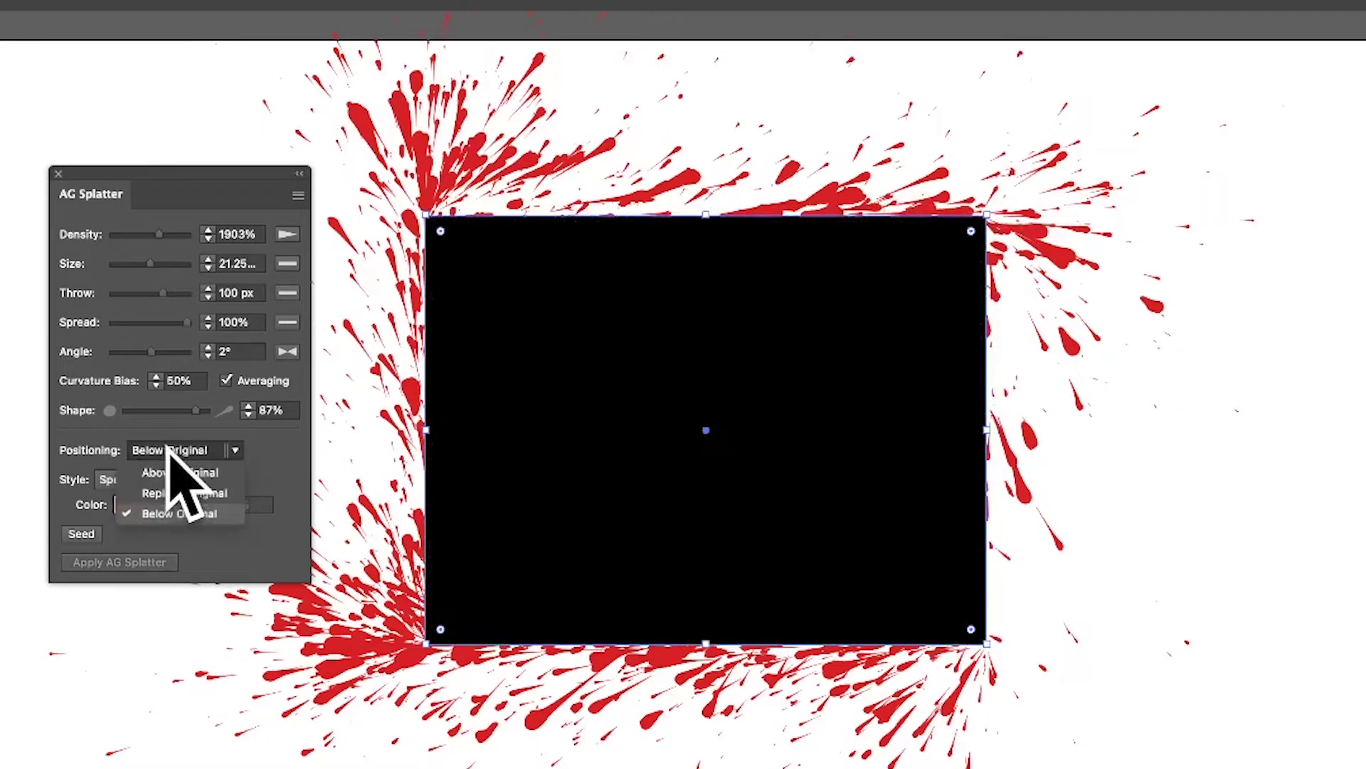
pyautogui.click(173, 471)
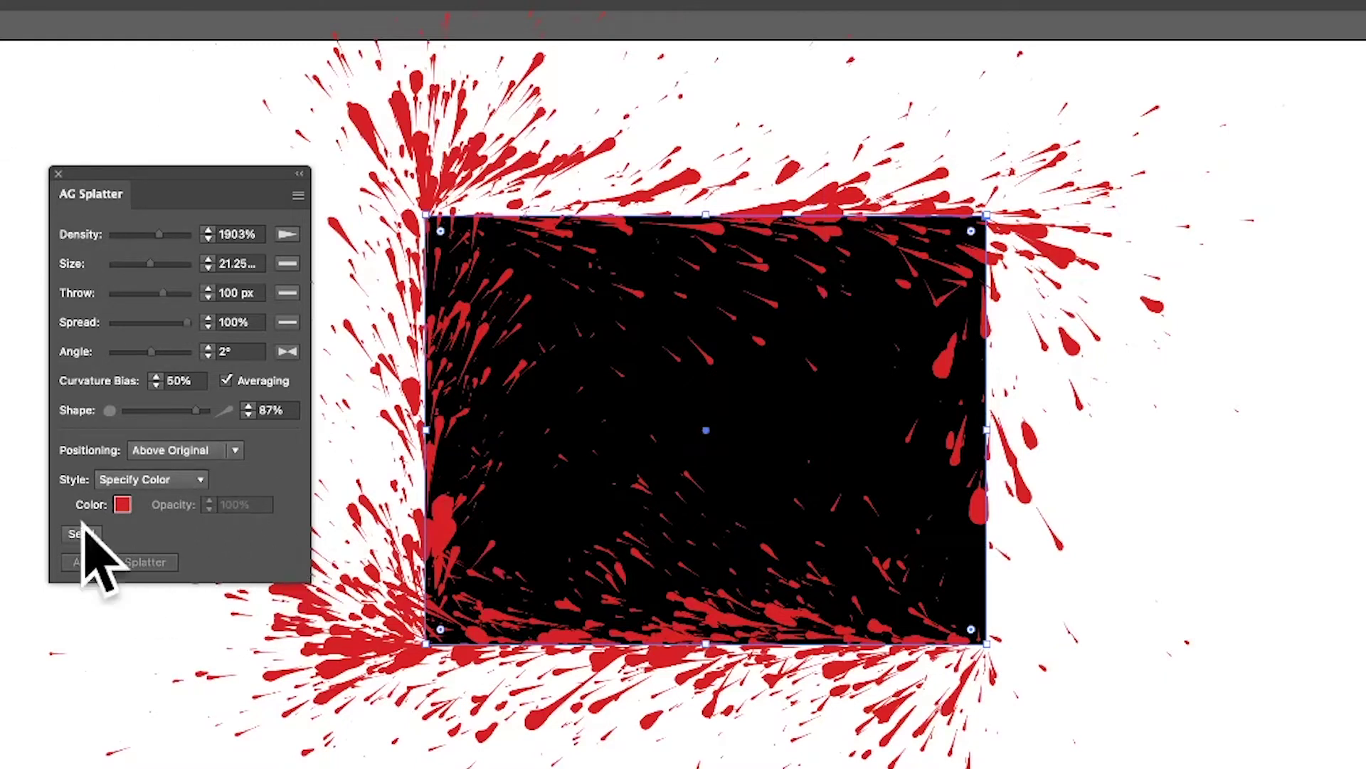
# Keep Style on Specify Color and set the splatter colour to blue 0847F7
pyautogui.click(147, 478)
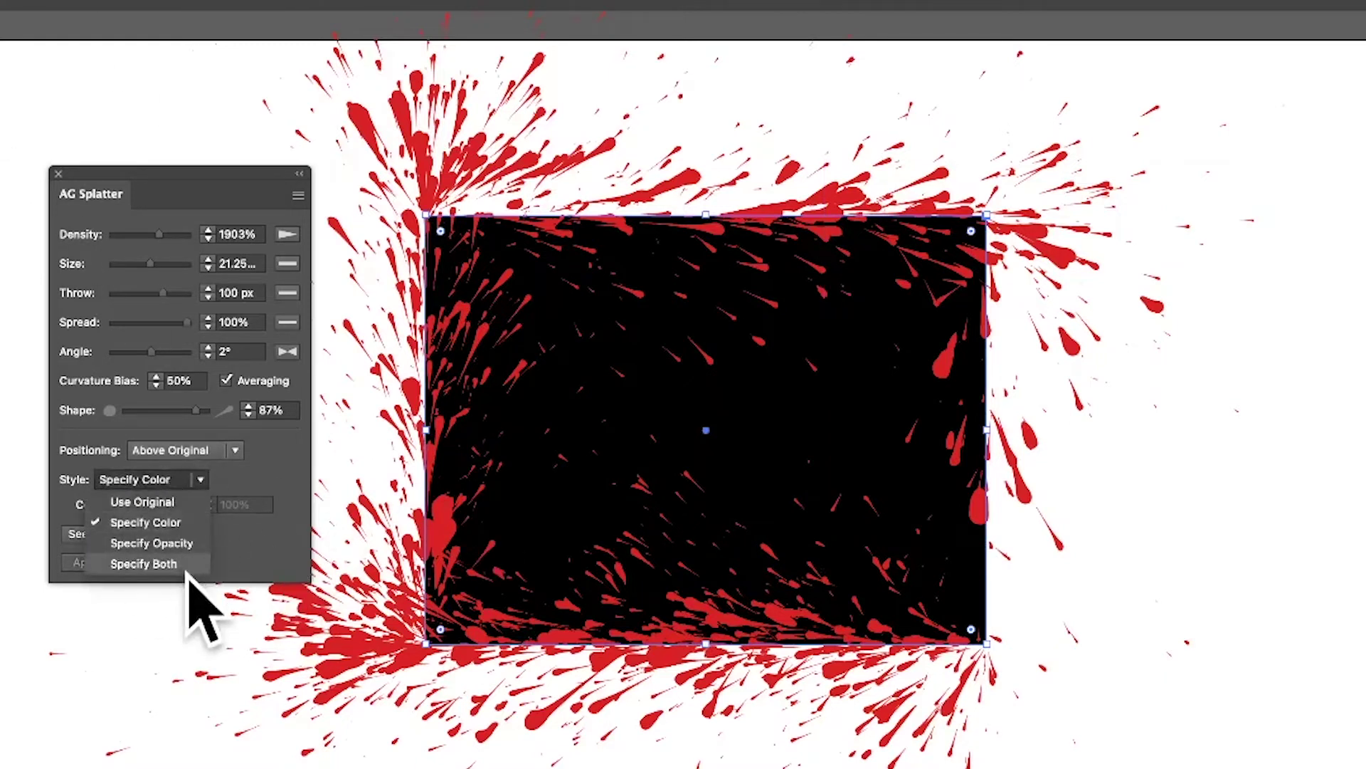
pyautogui.click(165, 525)
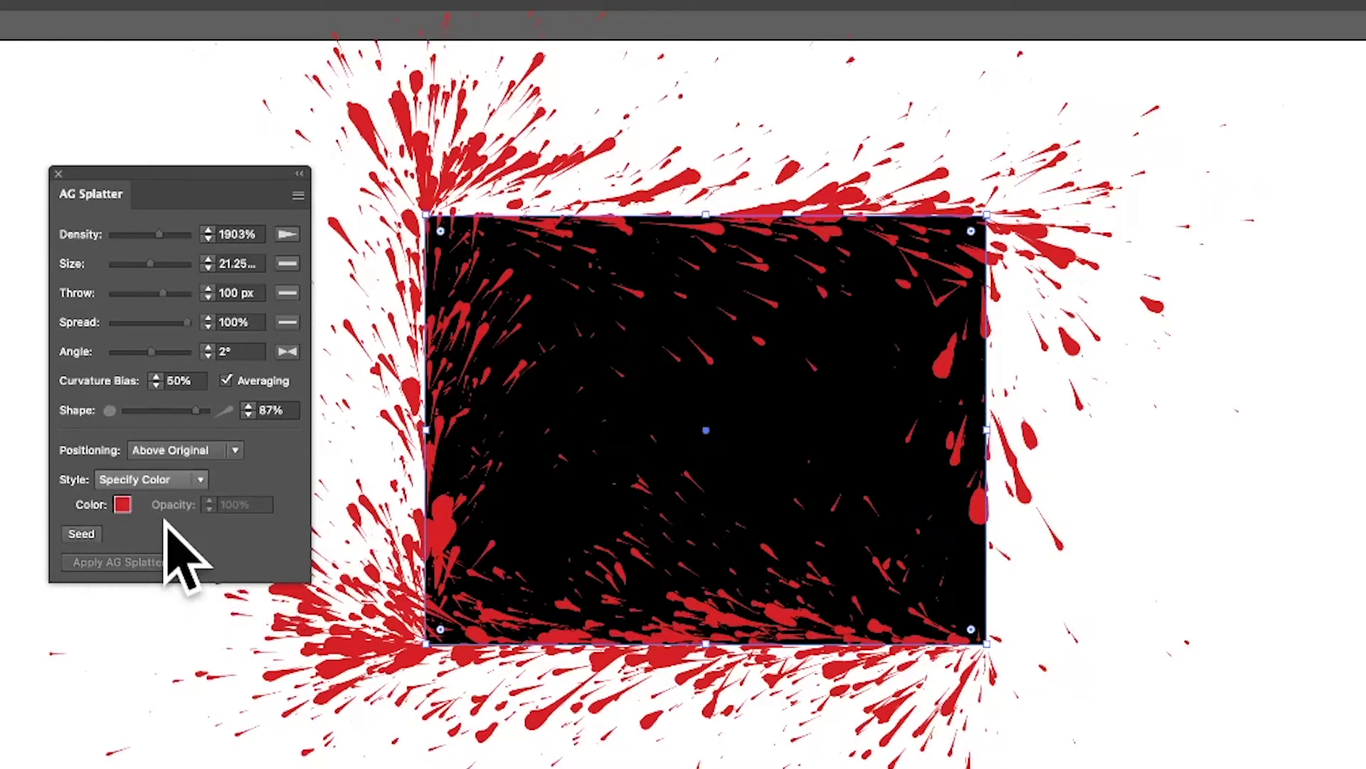
pyautogui.click(123, 504)
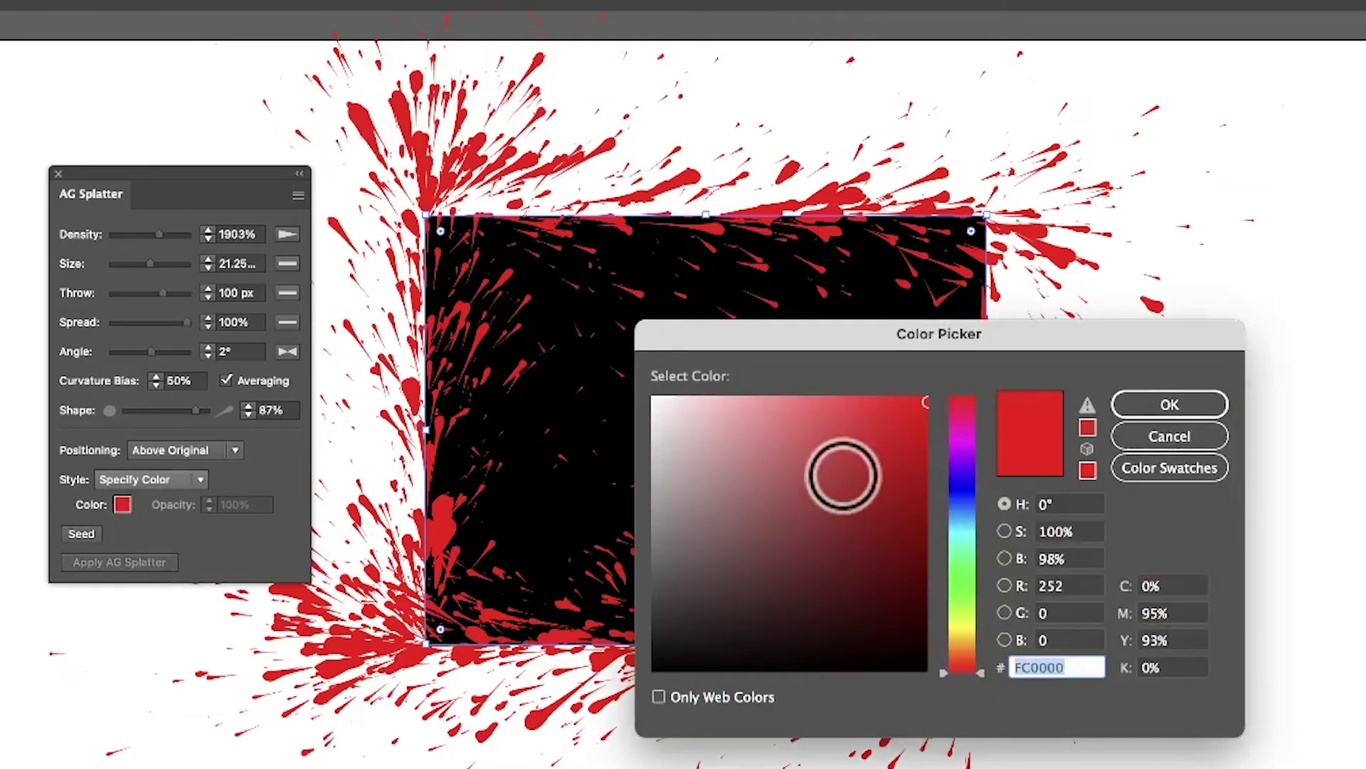
pyautogui.click(839, 490)
pyautogui.click(963, 501)
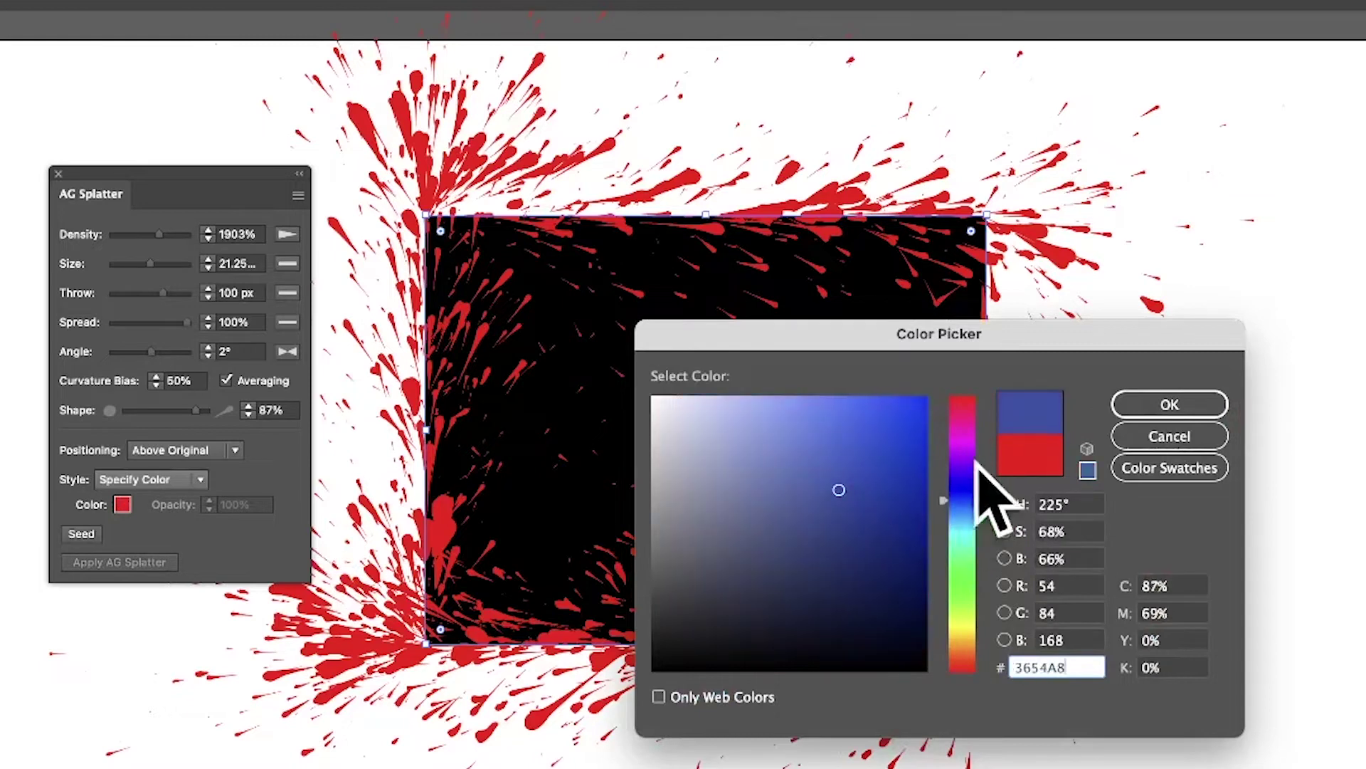
pyautogui.click(920, 404)
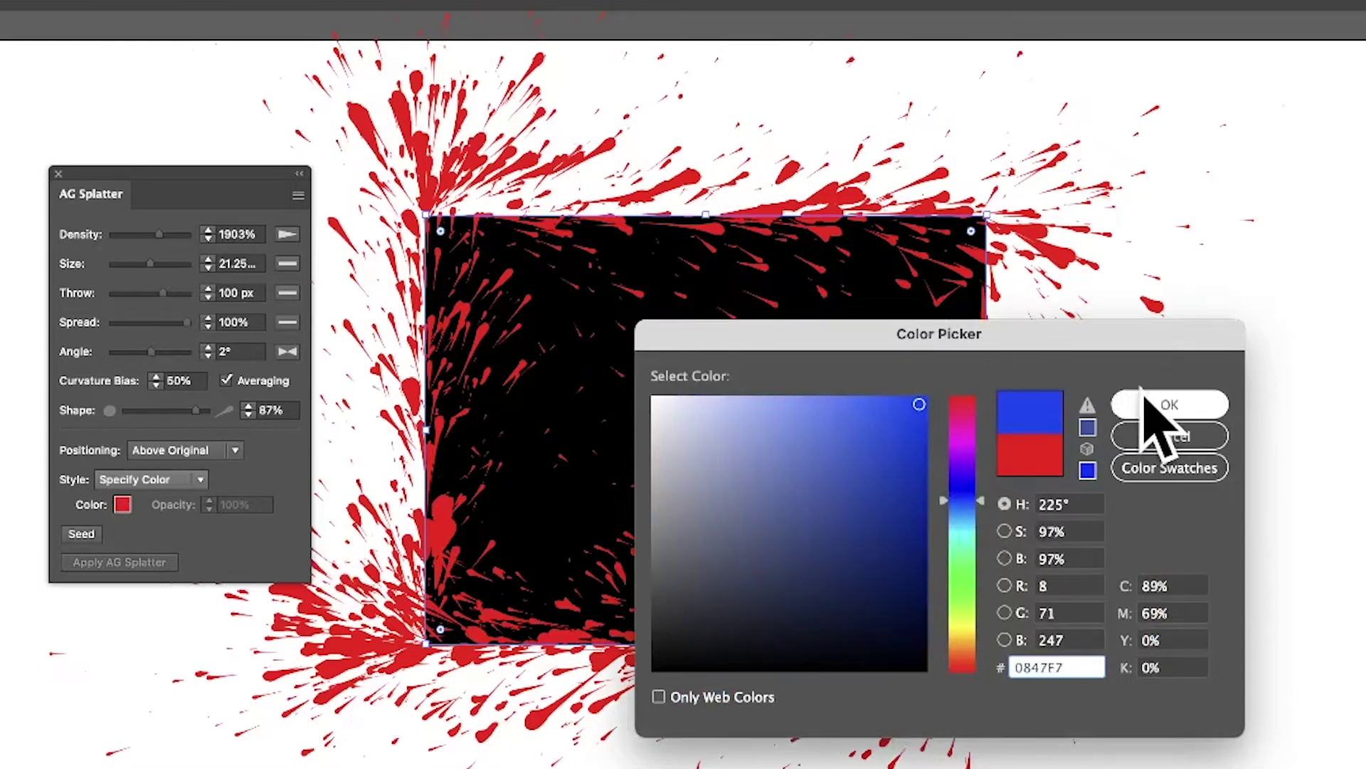
pyautogui.click(1128, 403)
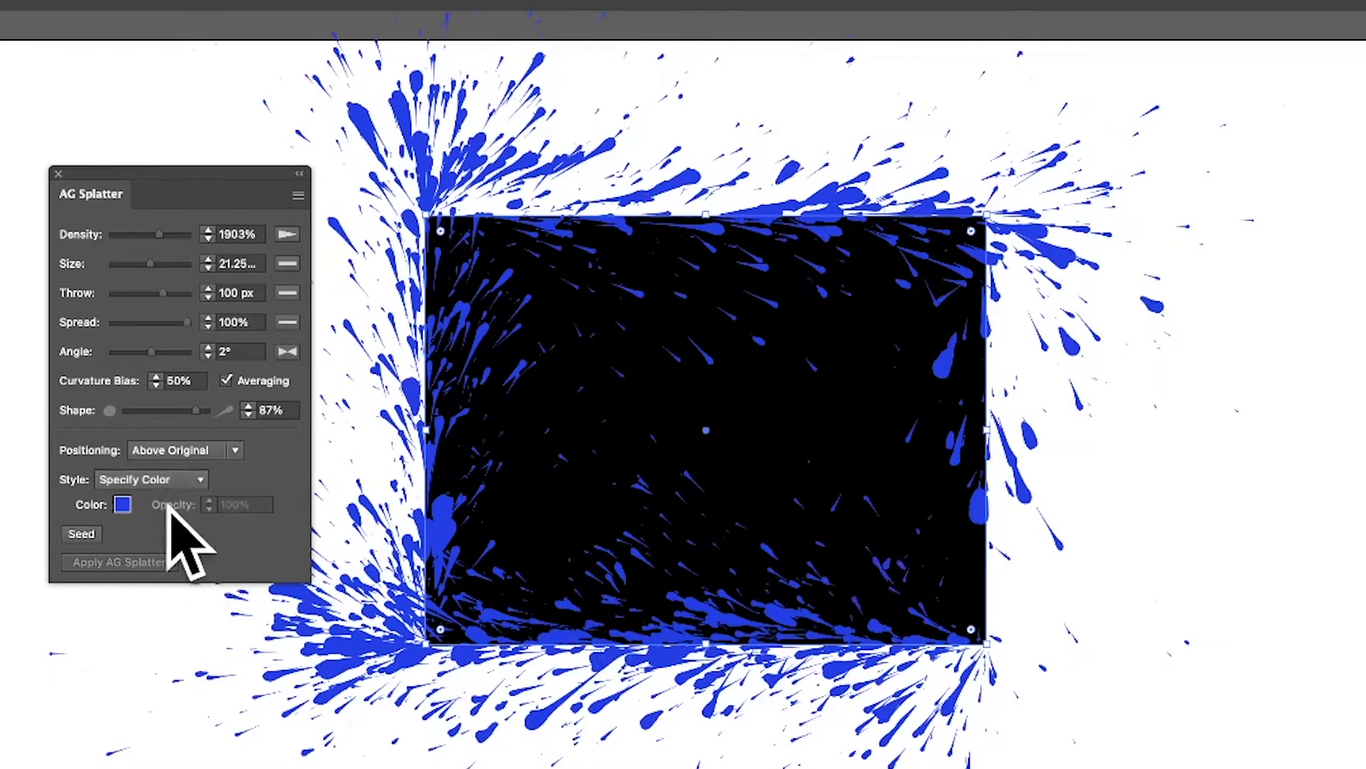
# Set splatter opacity to 50%, switch Style to Specify Both, and reseed the pattern
pyautogui.click(164, 482)
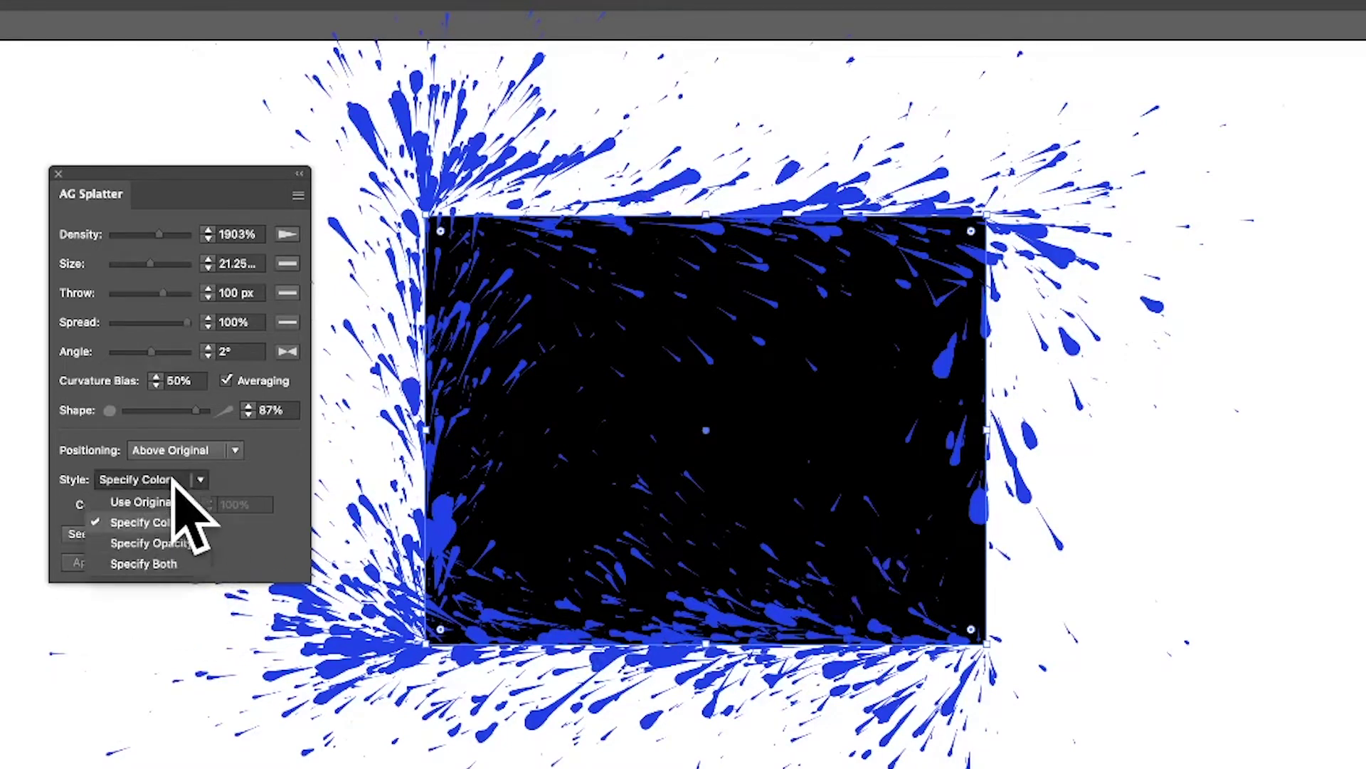
pyautogui.click(156, 543)
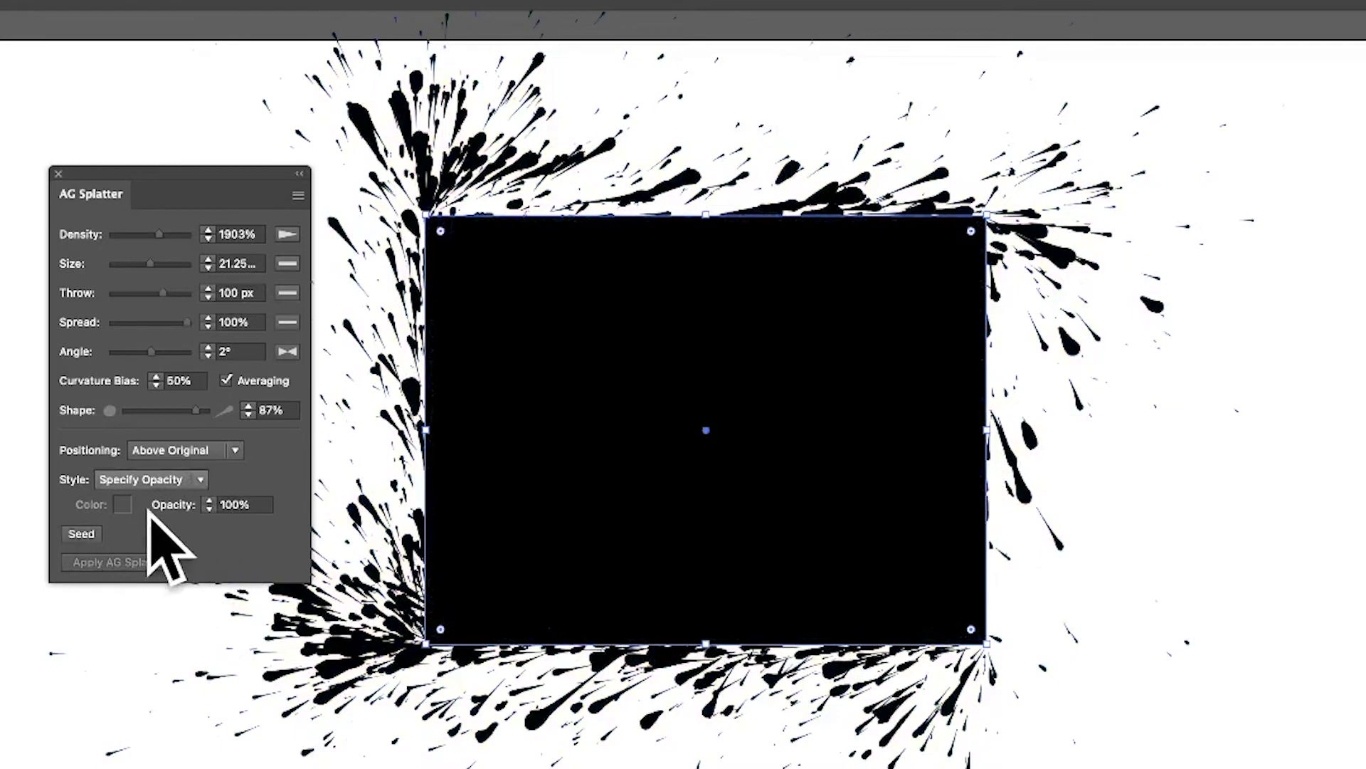
pyautogui.click(255, 505)
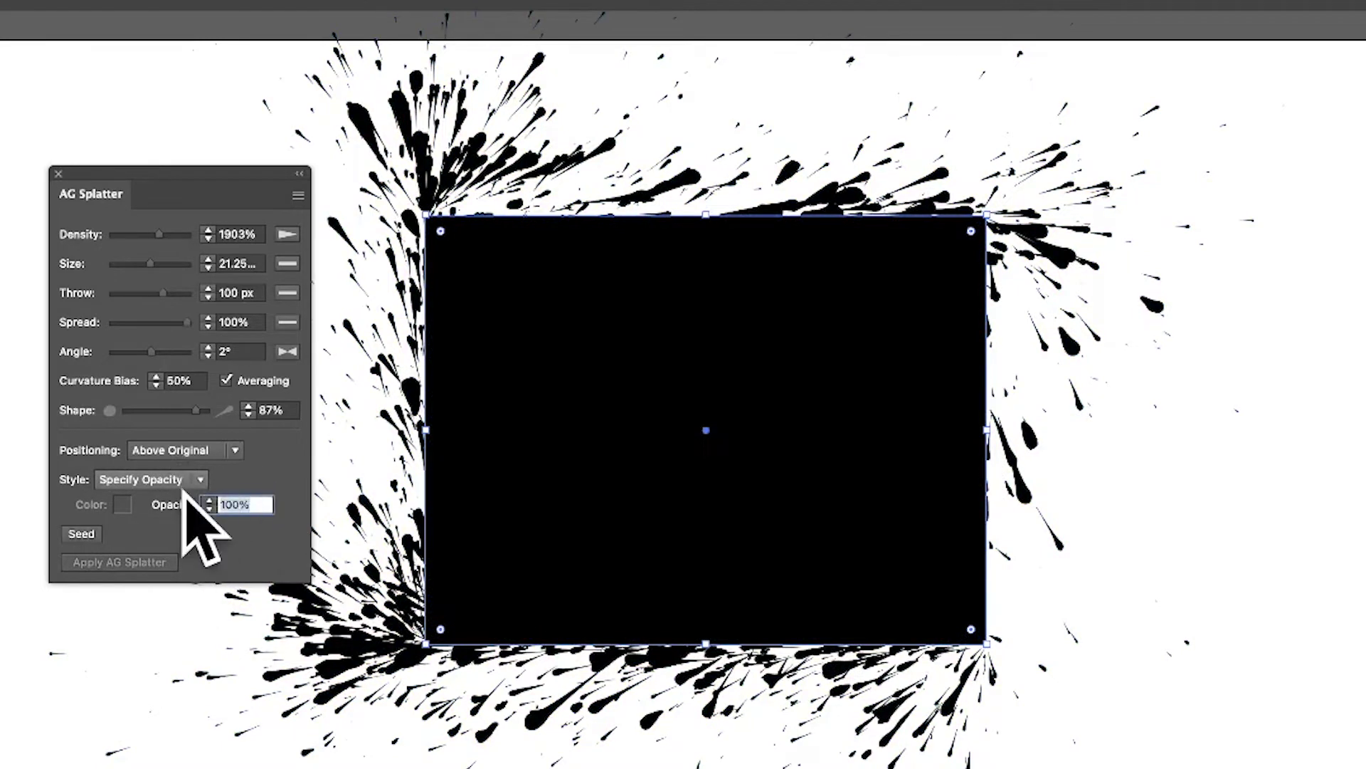
pyautogui.write('50')
pyautogui.press('Tab')
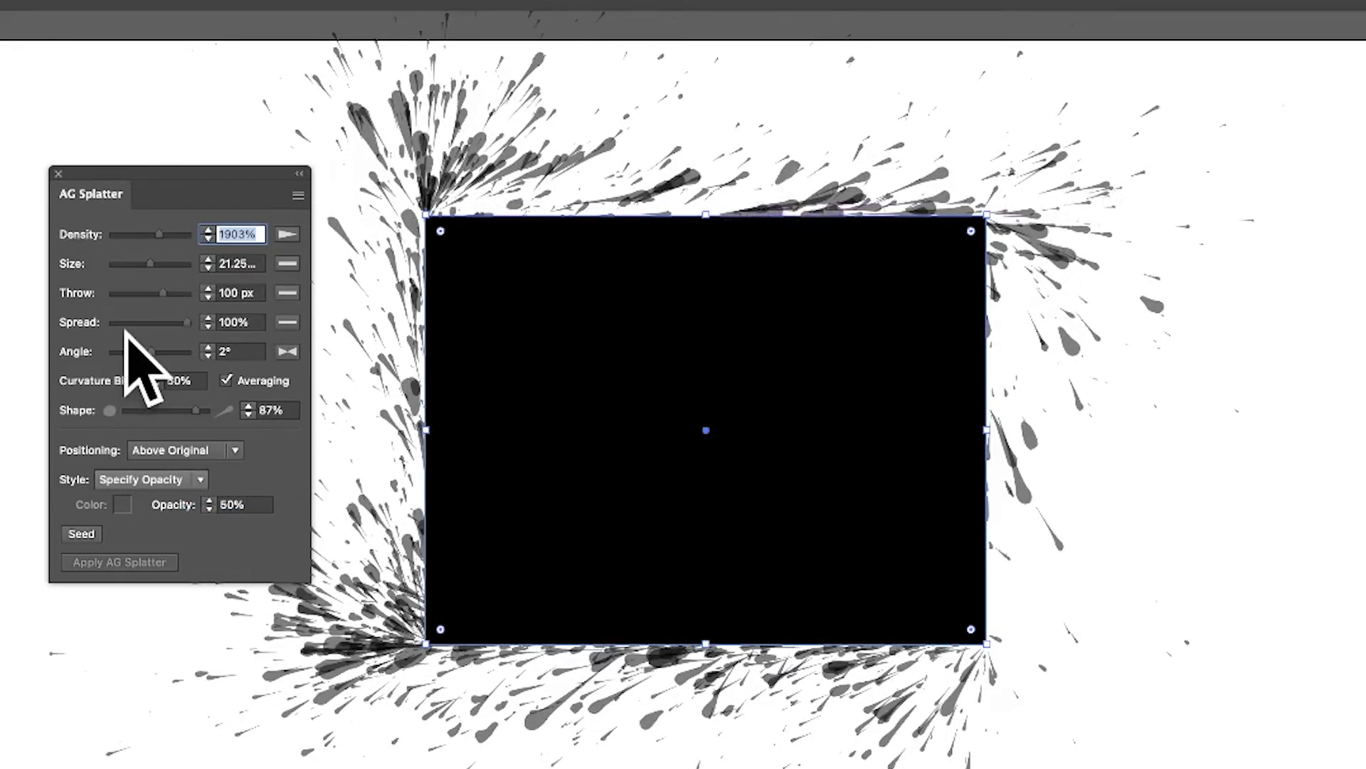
pyautogui.click(177, 479)
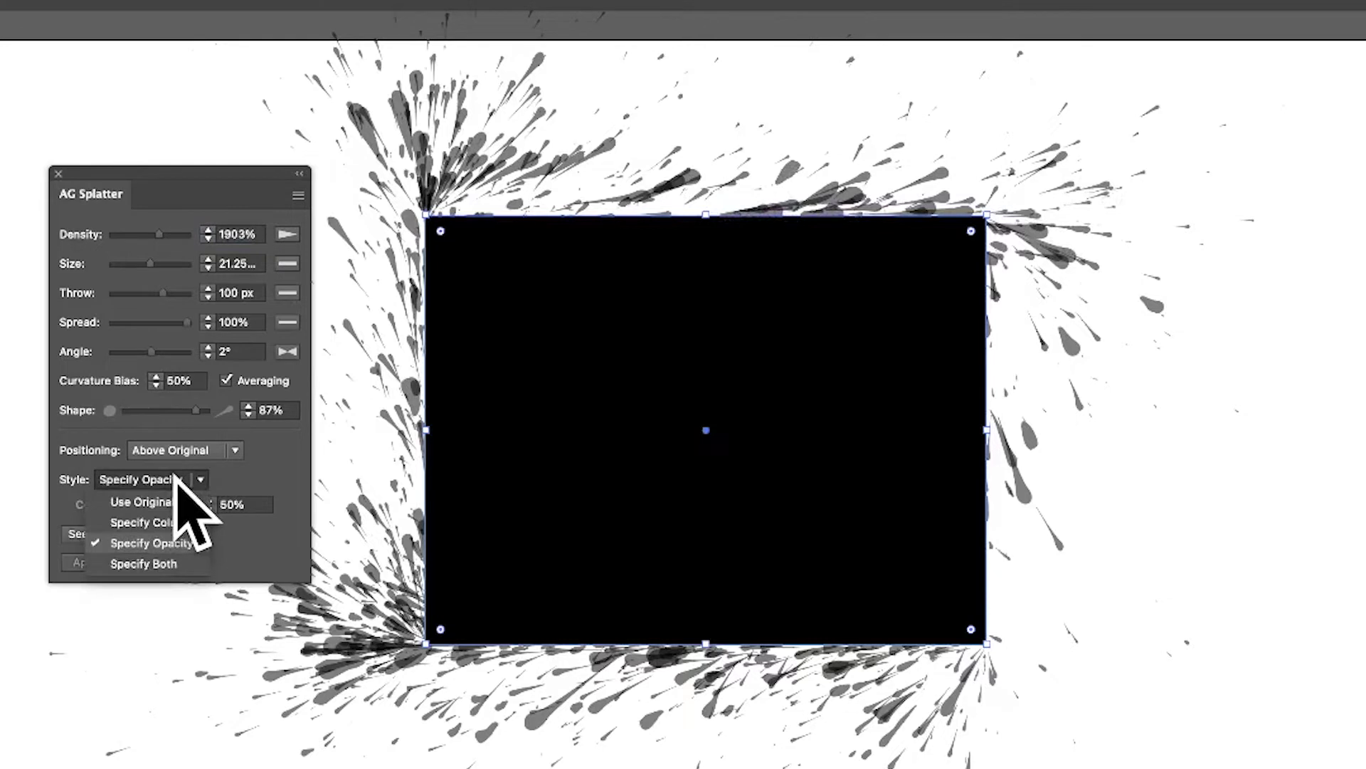
pyautogui.click(176, 563)
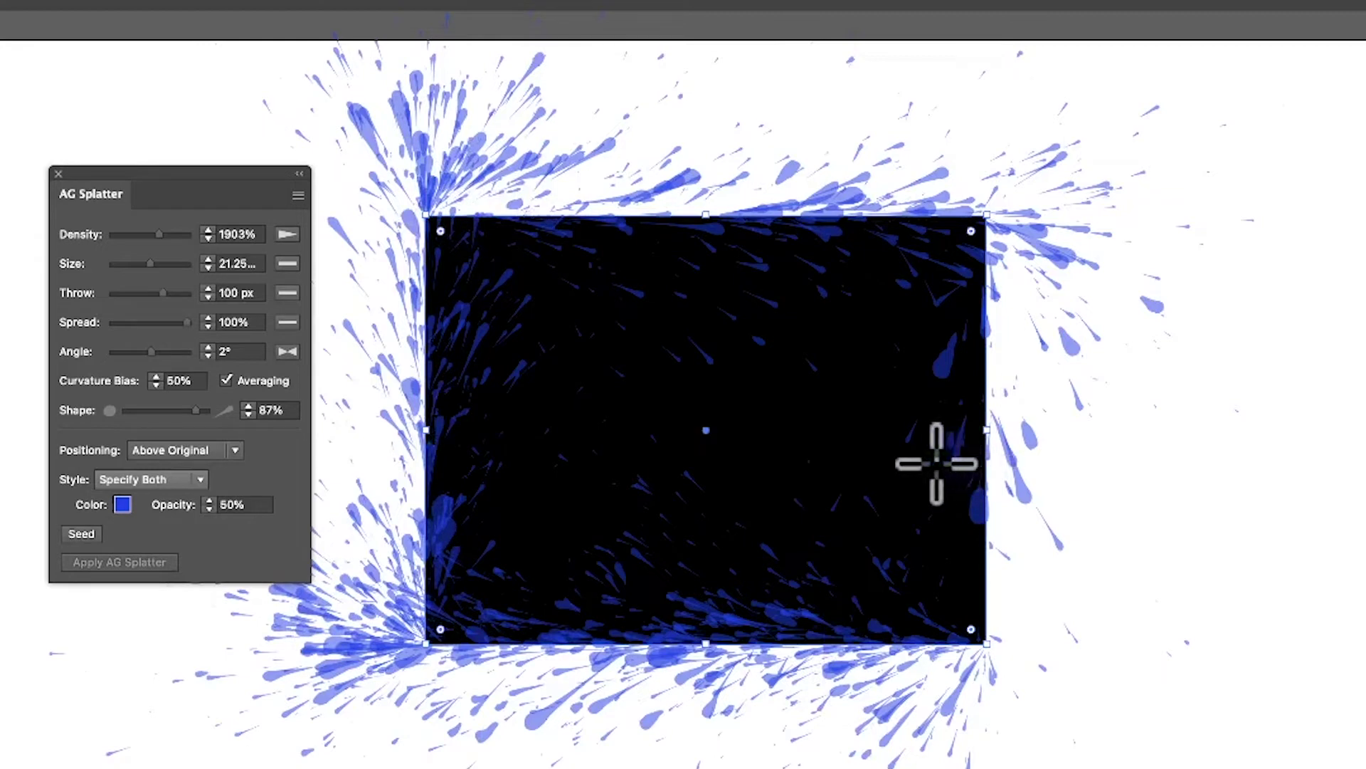
pyautogui.click(84, 533)
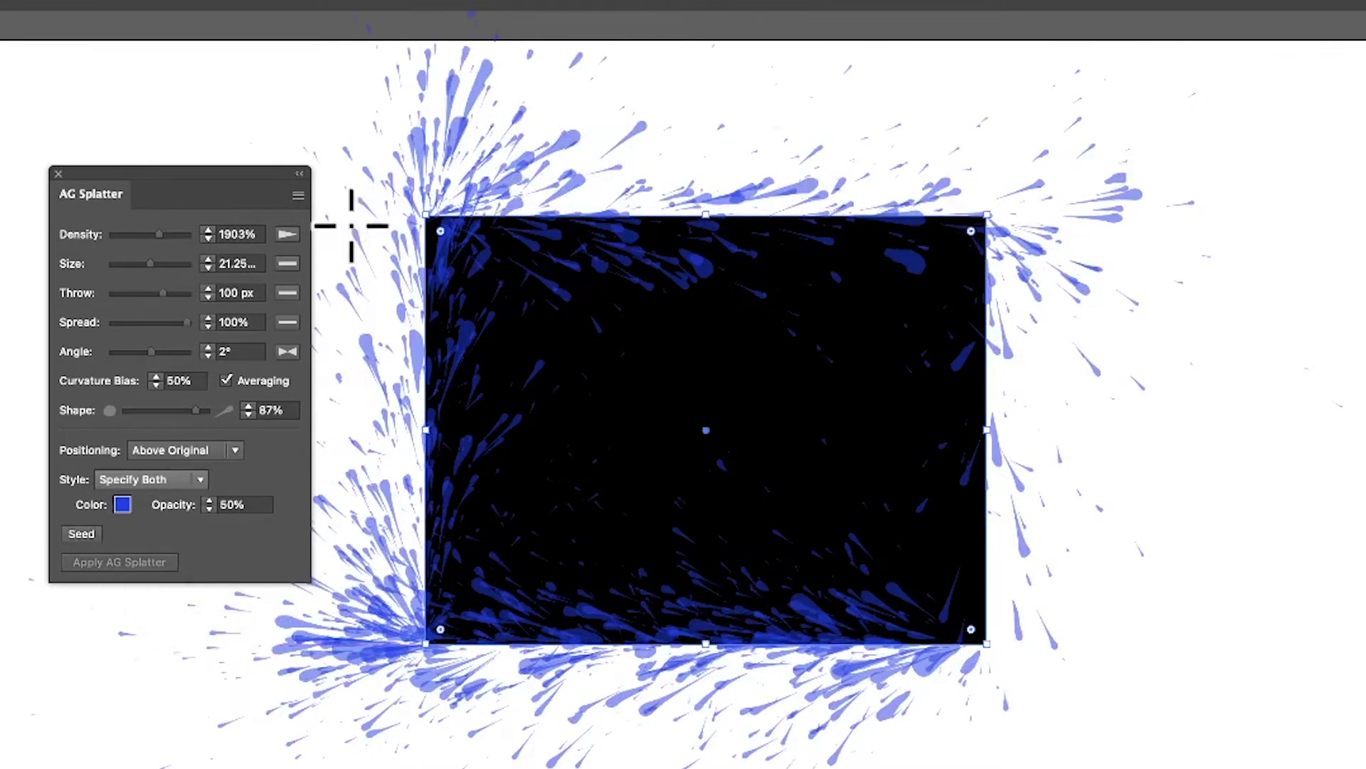
# Expand the splatter into separate paths, then widen the Layers panel and select individual <Path> rows
pyautogui.click(293, 191)
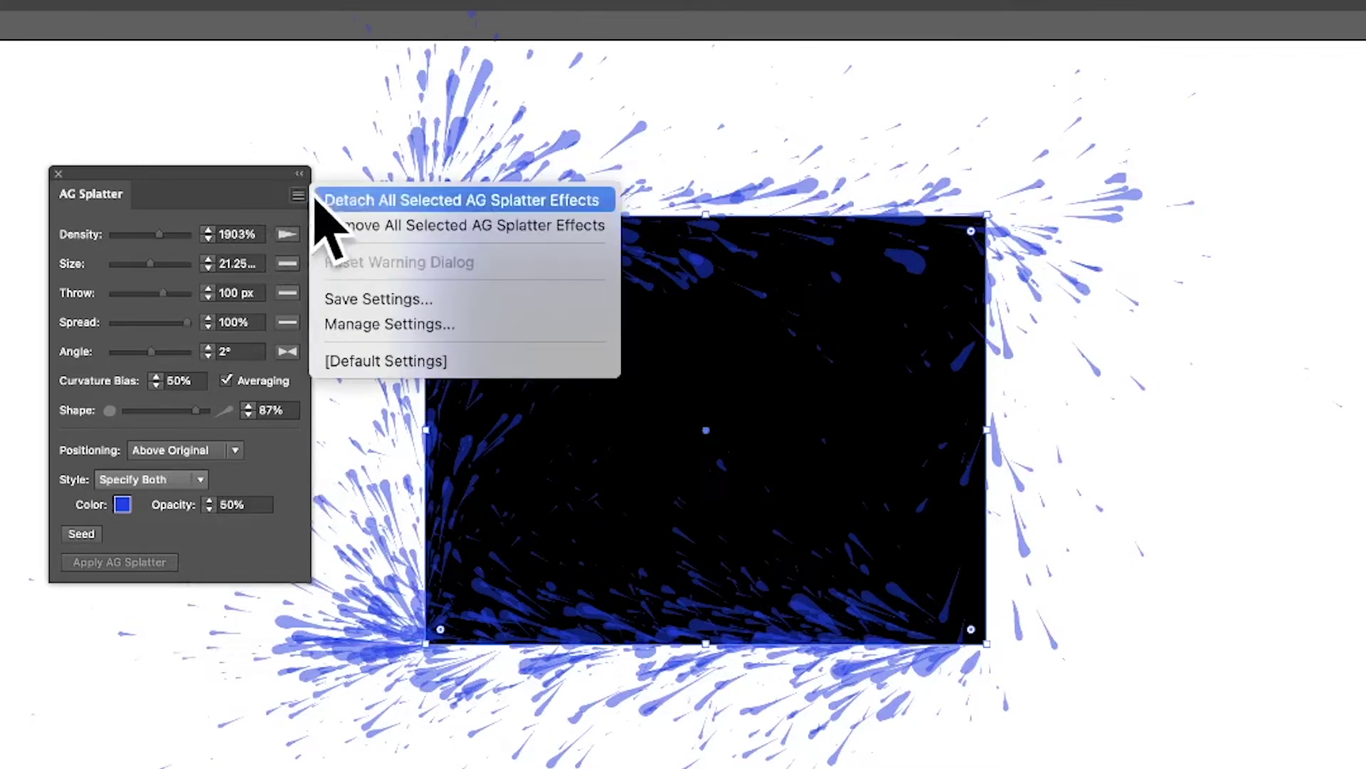
pyautogui.click(524, 201)
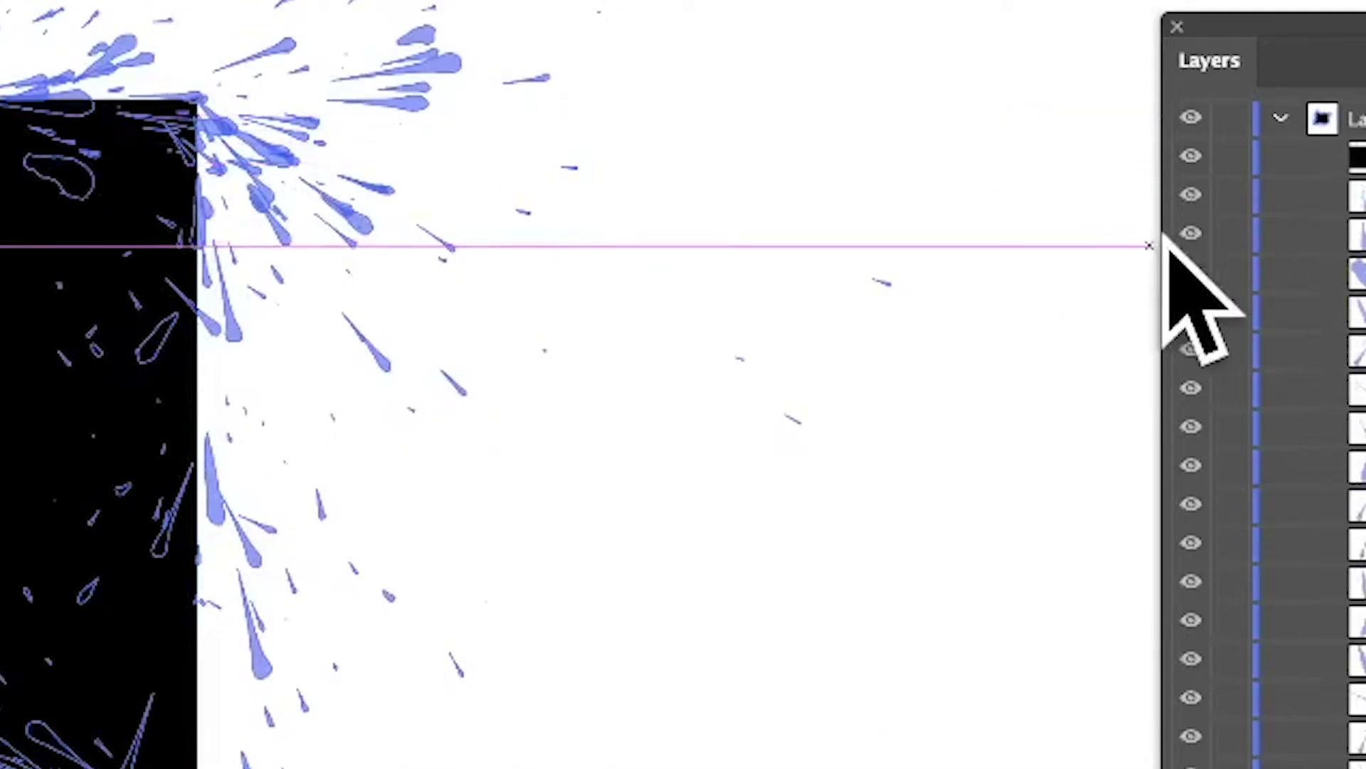
pyautogui.moveTo(1167, 247); pyautogui.dragTo(741, 208)
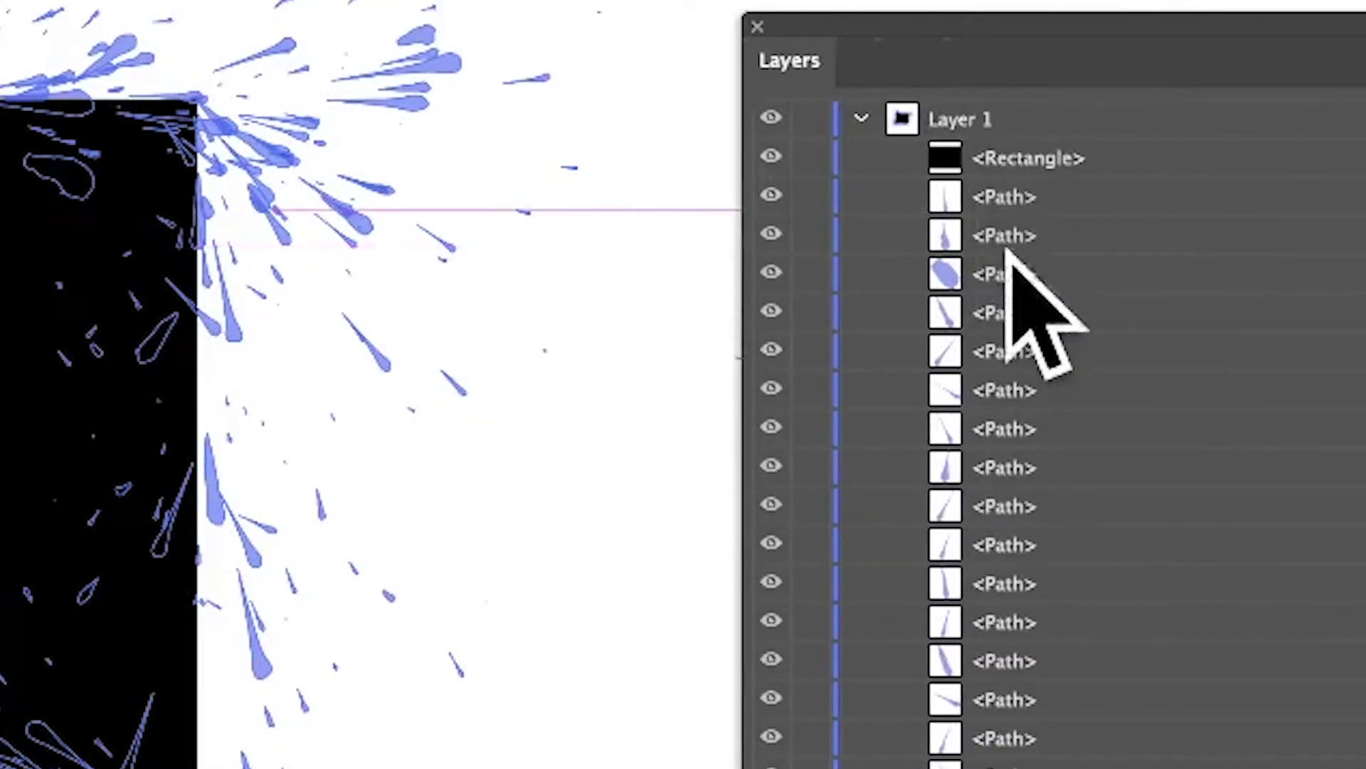
pyautogui.scroll(-5, 992, 625)
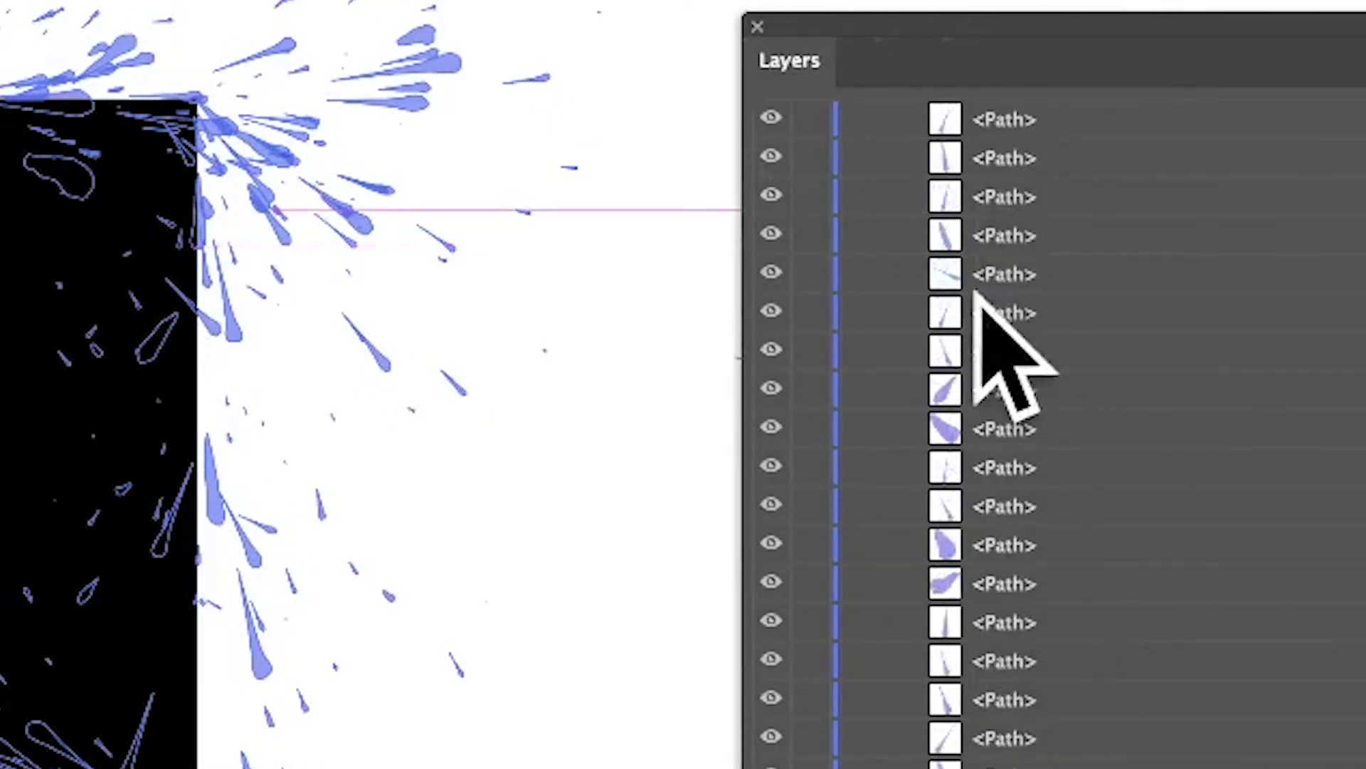
pyautogui.click(986, 235)
pyautogui.click(997, 307)
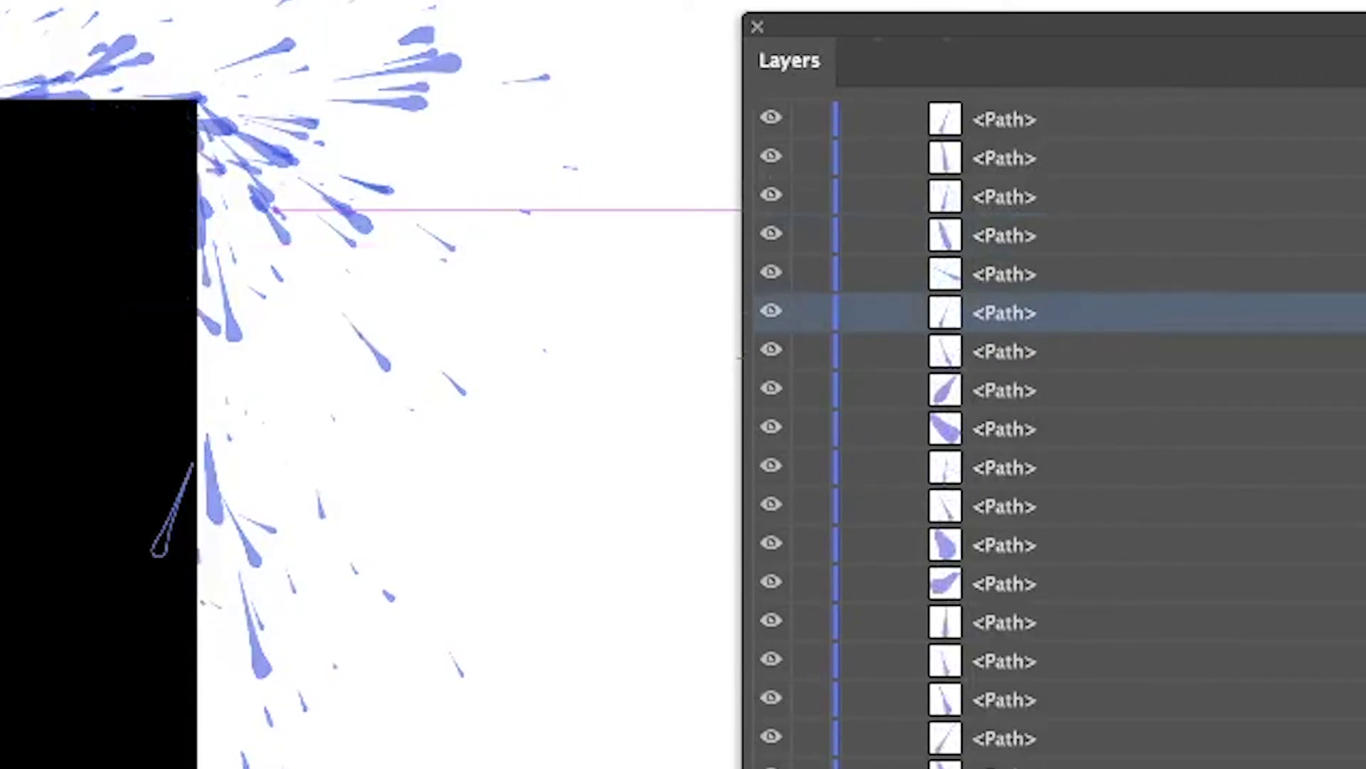
pyautogui.press('v')
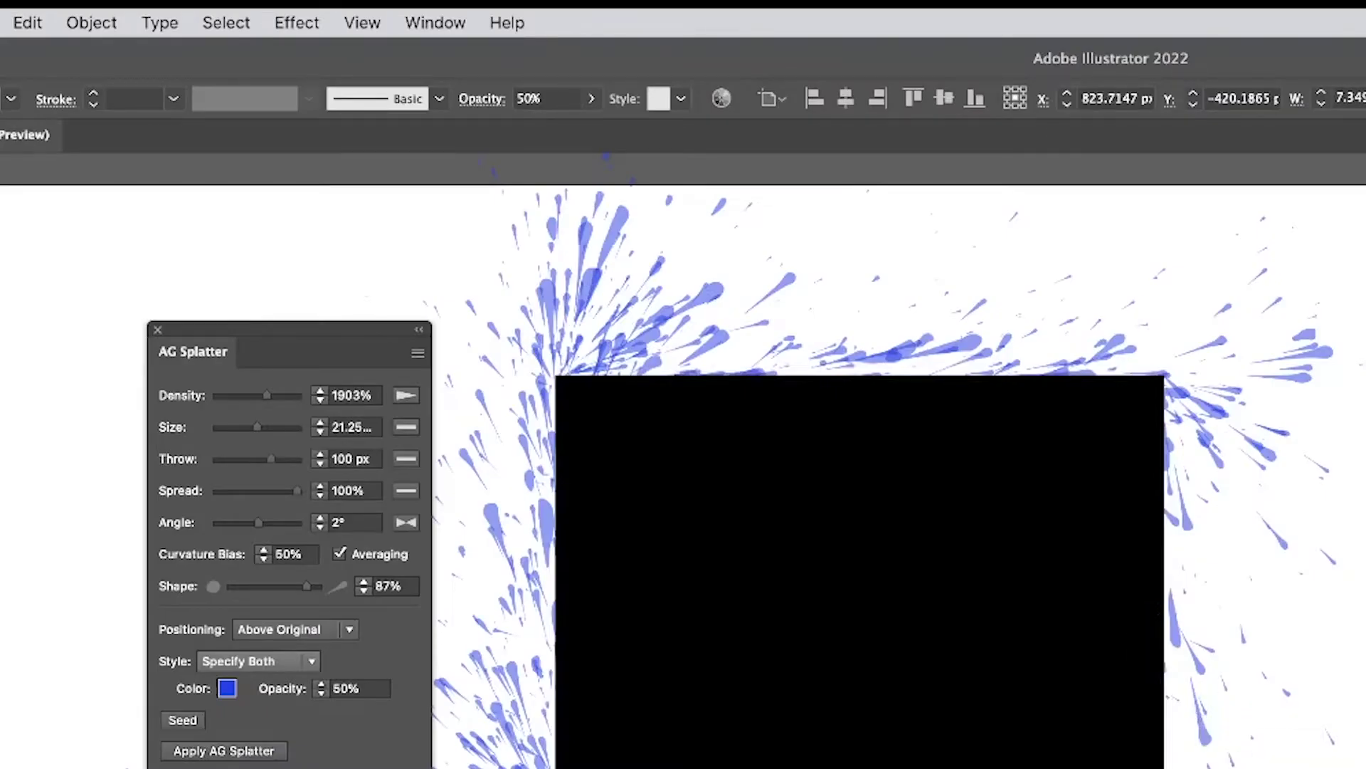
# Delete the black rectangle, leaving only the blue splatter, and select all the splatter
pyautogui.click(875, 564)
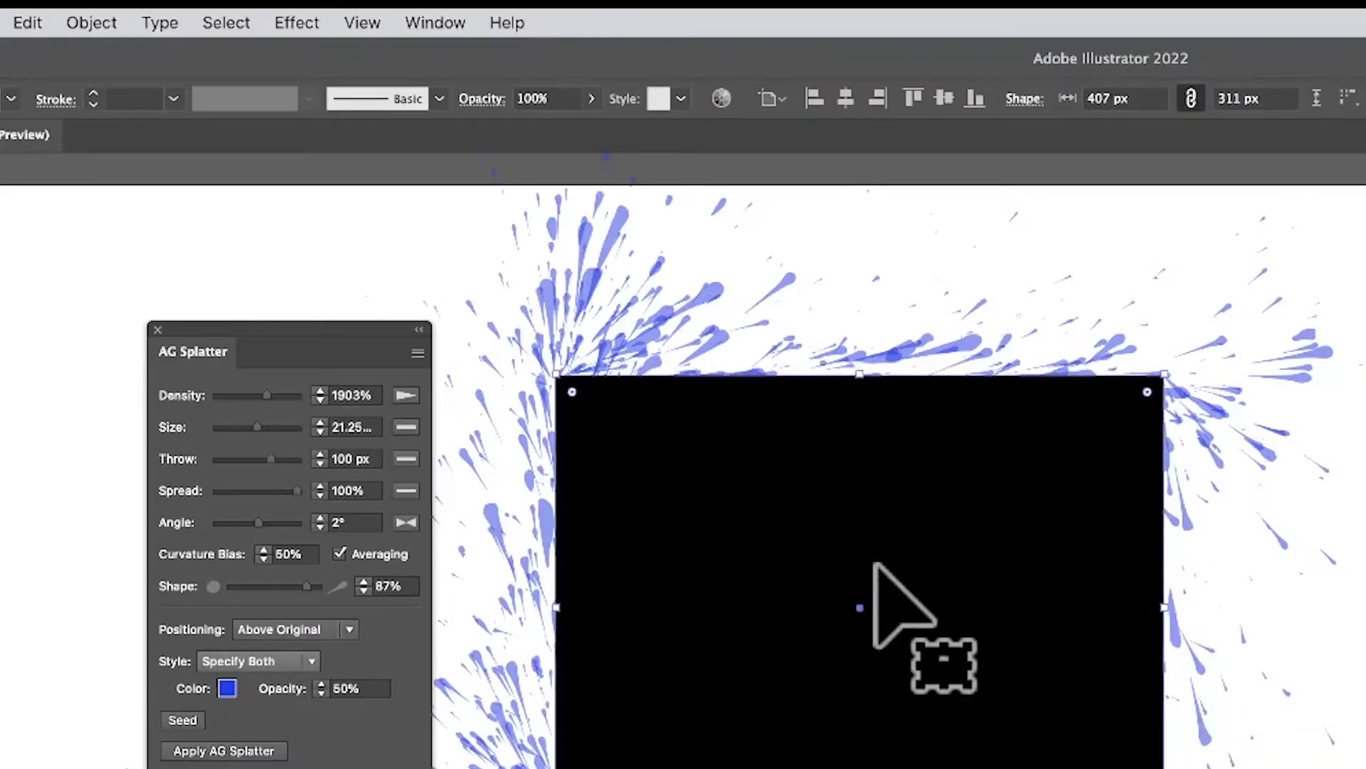
pyautogui.press('Delete')
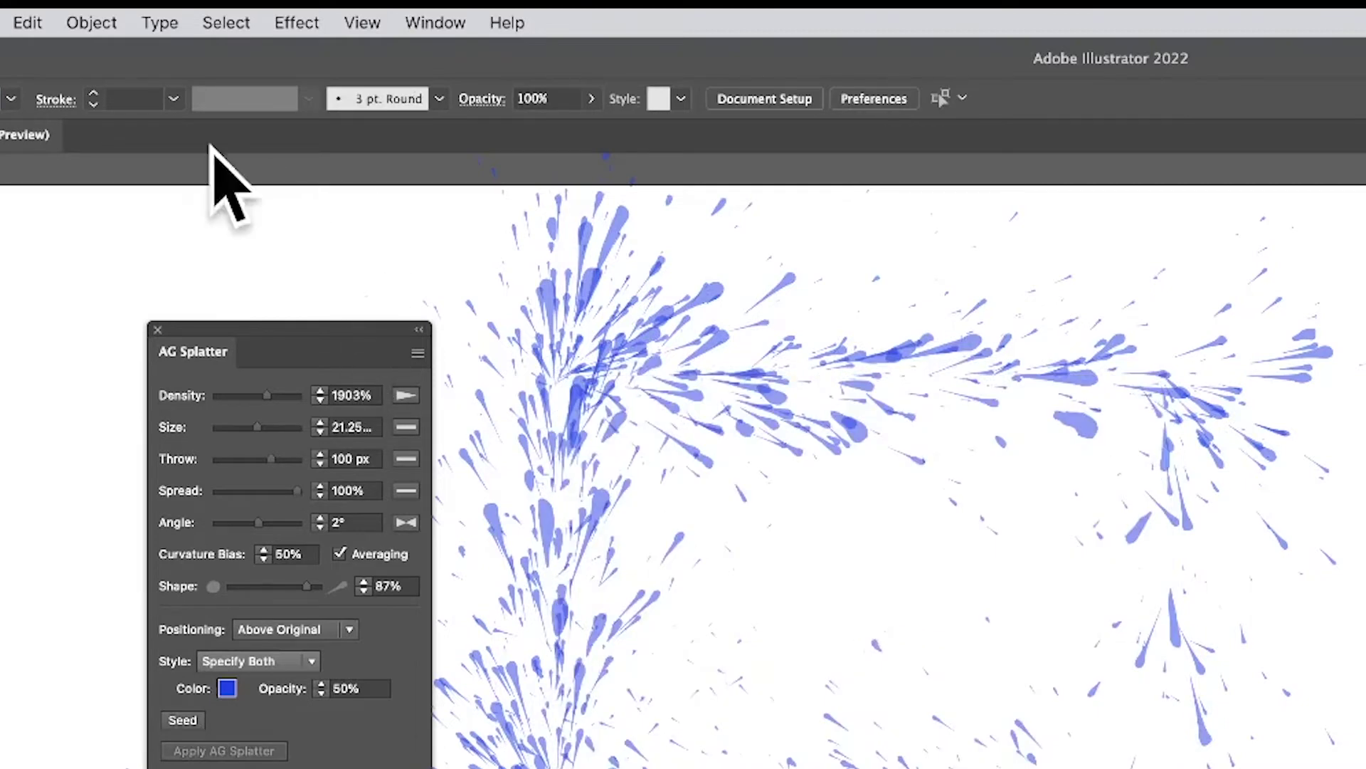
pyautogui.click(223, 23)
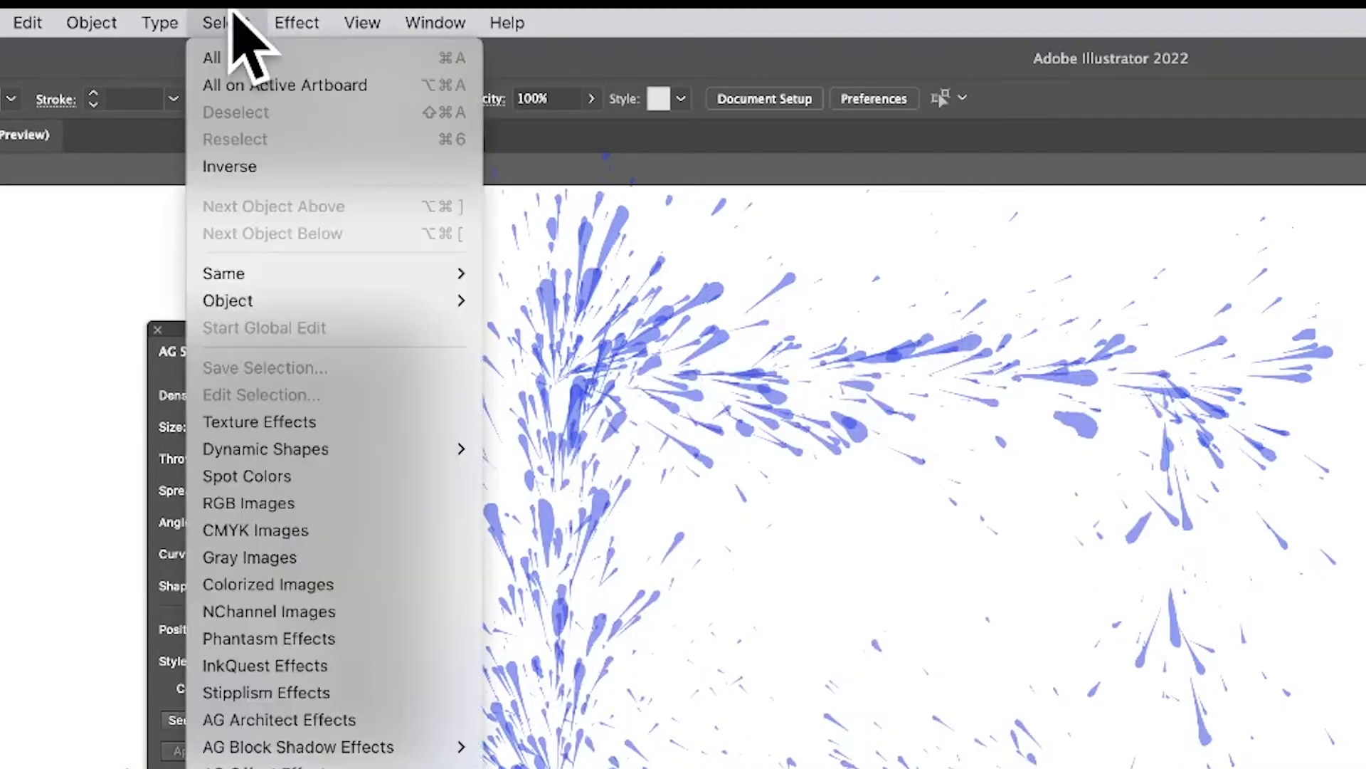
pyautogui.click(215, 60)
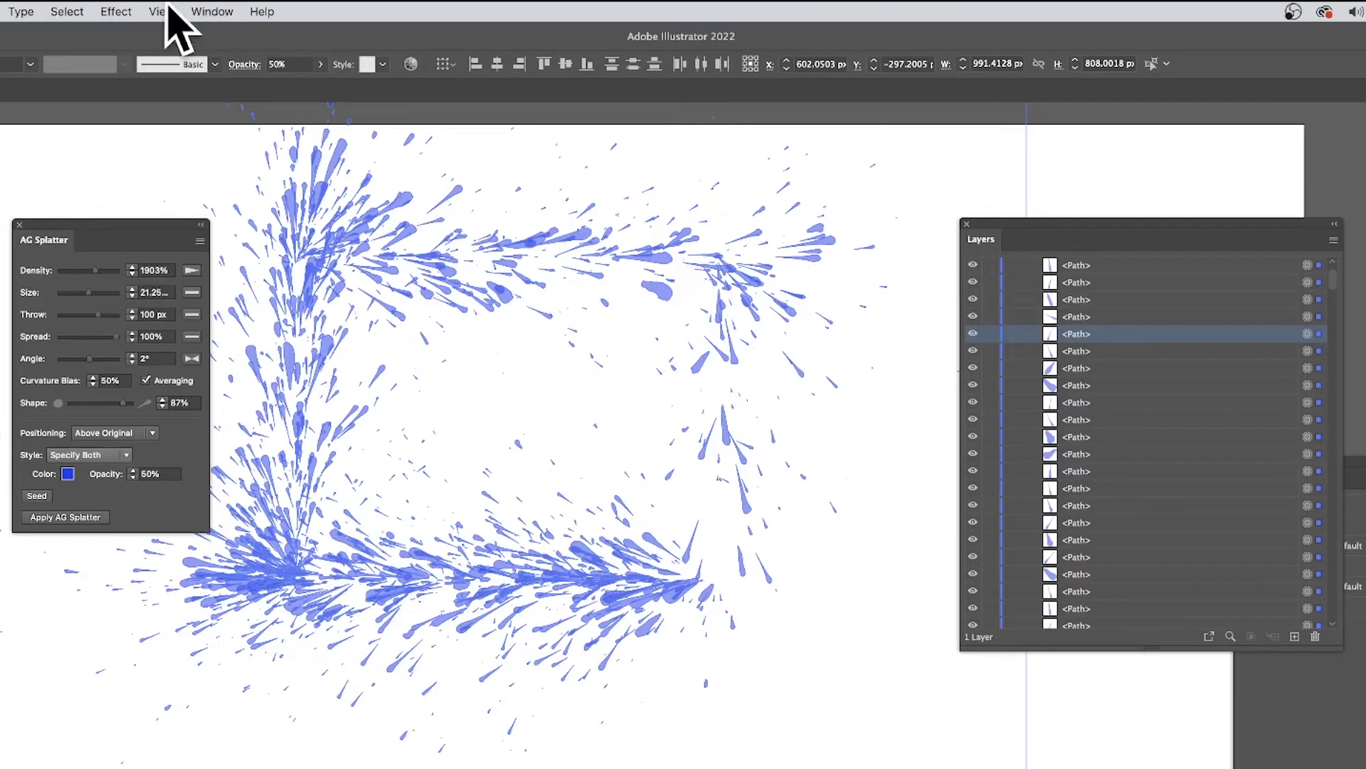
# Open the Astute Graphics Randomino panel and randomly recolour the splatter paths
pyautogui.click(214, 10)
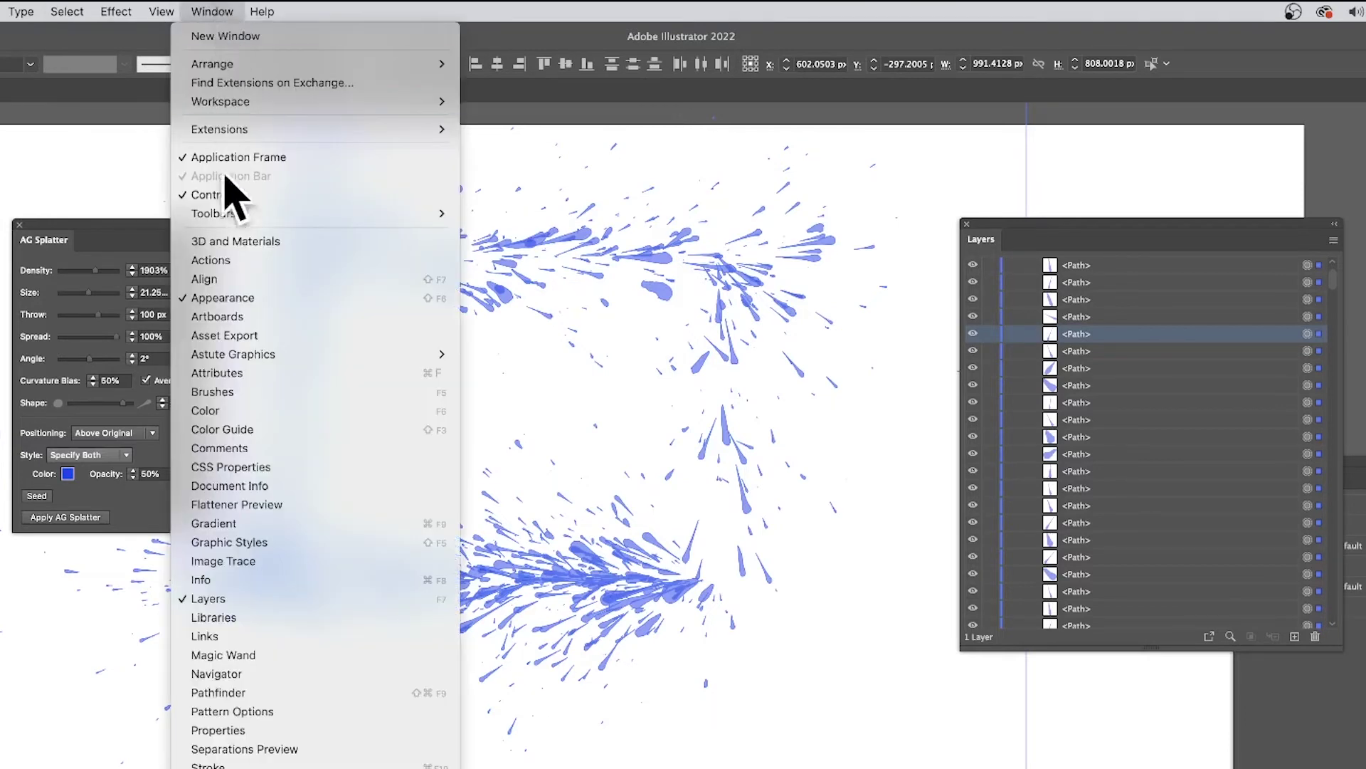
pyautogui.moveTo(320, 353)
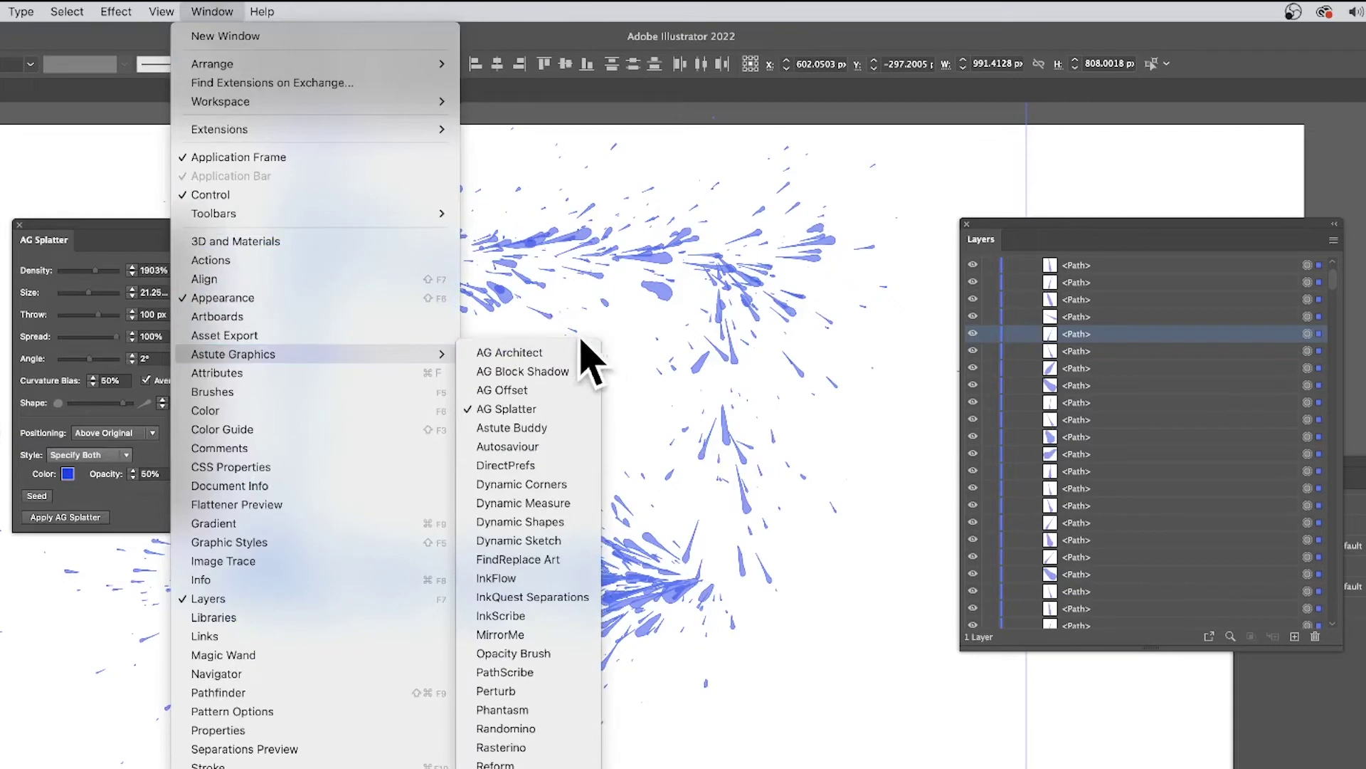
pyautogui.click(506, 728)
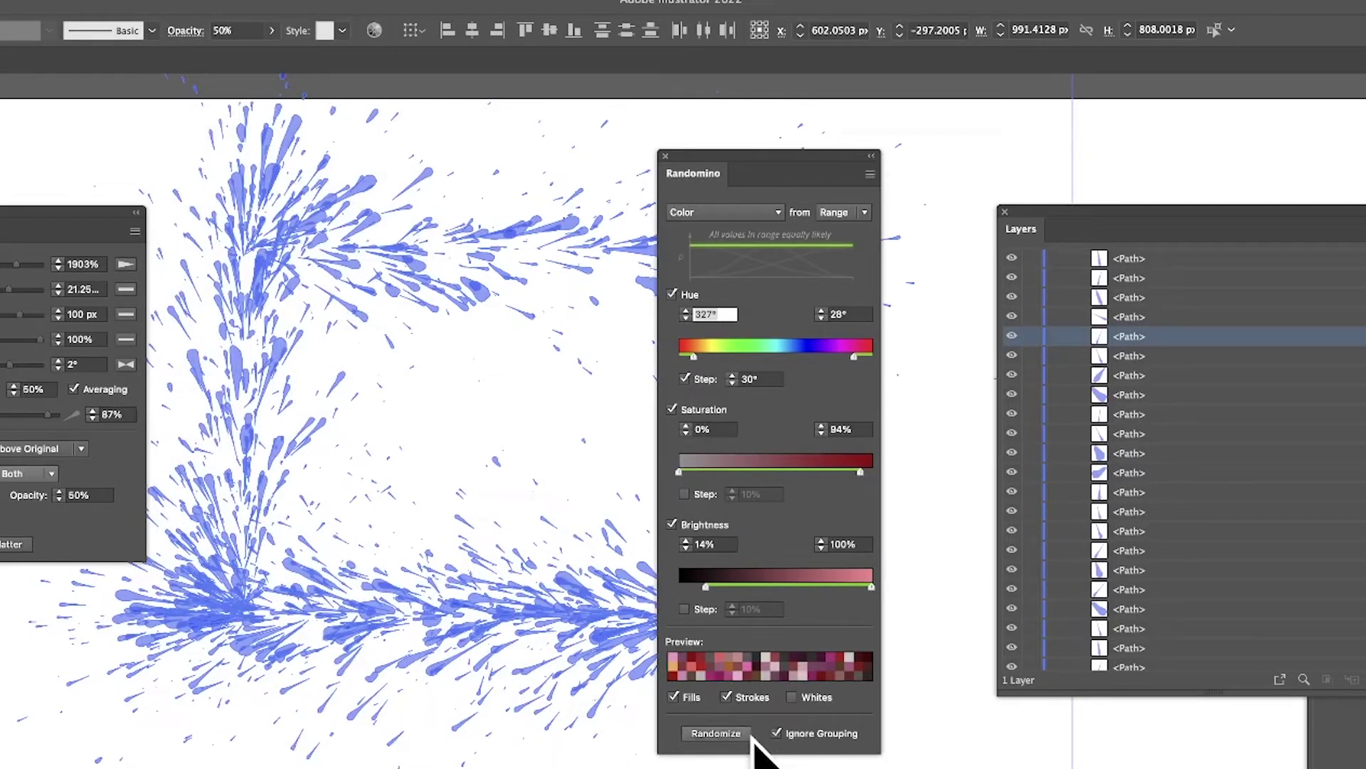
pyautogui.scroll(3, 1183, 463)
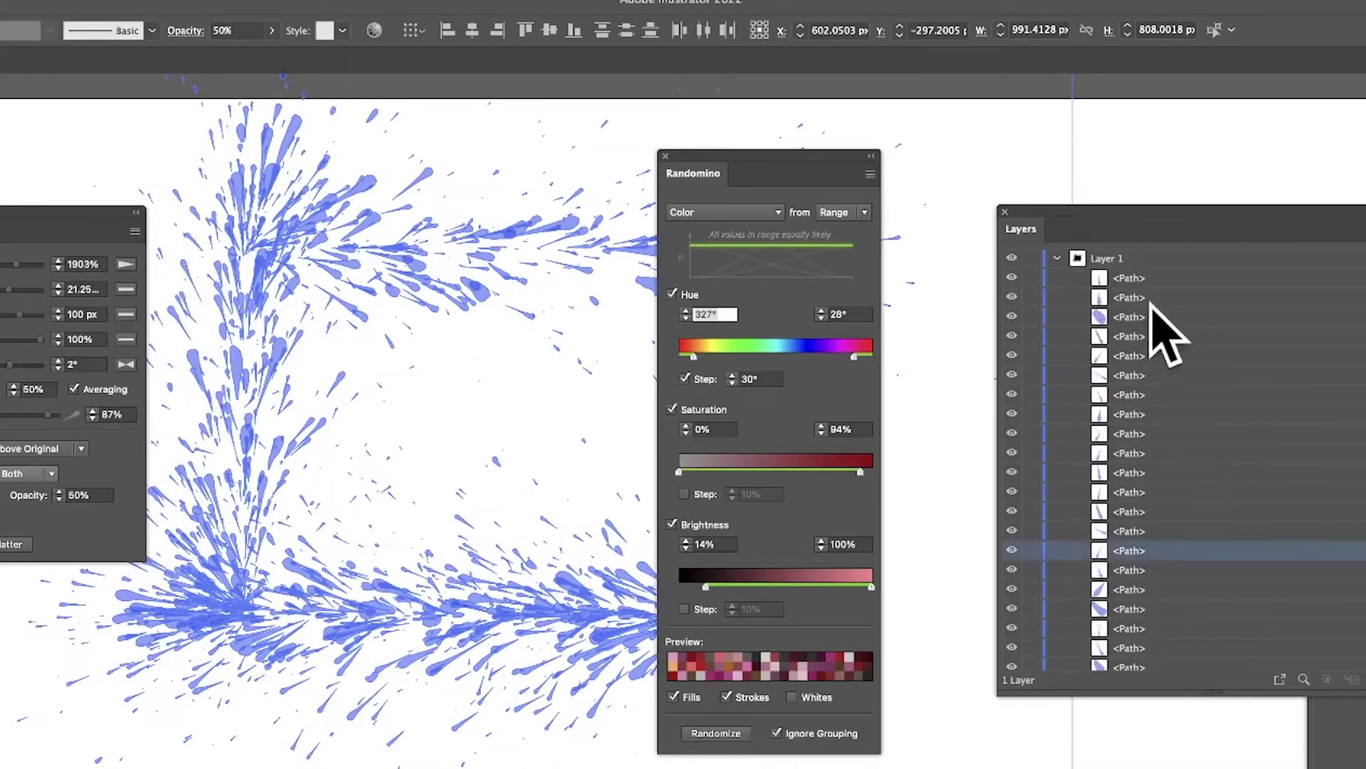
pyautogui.scroll(-3, 1160, 620)
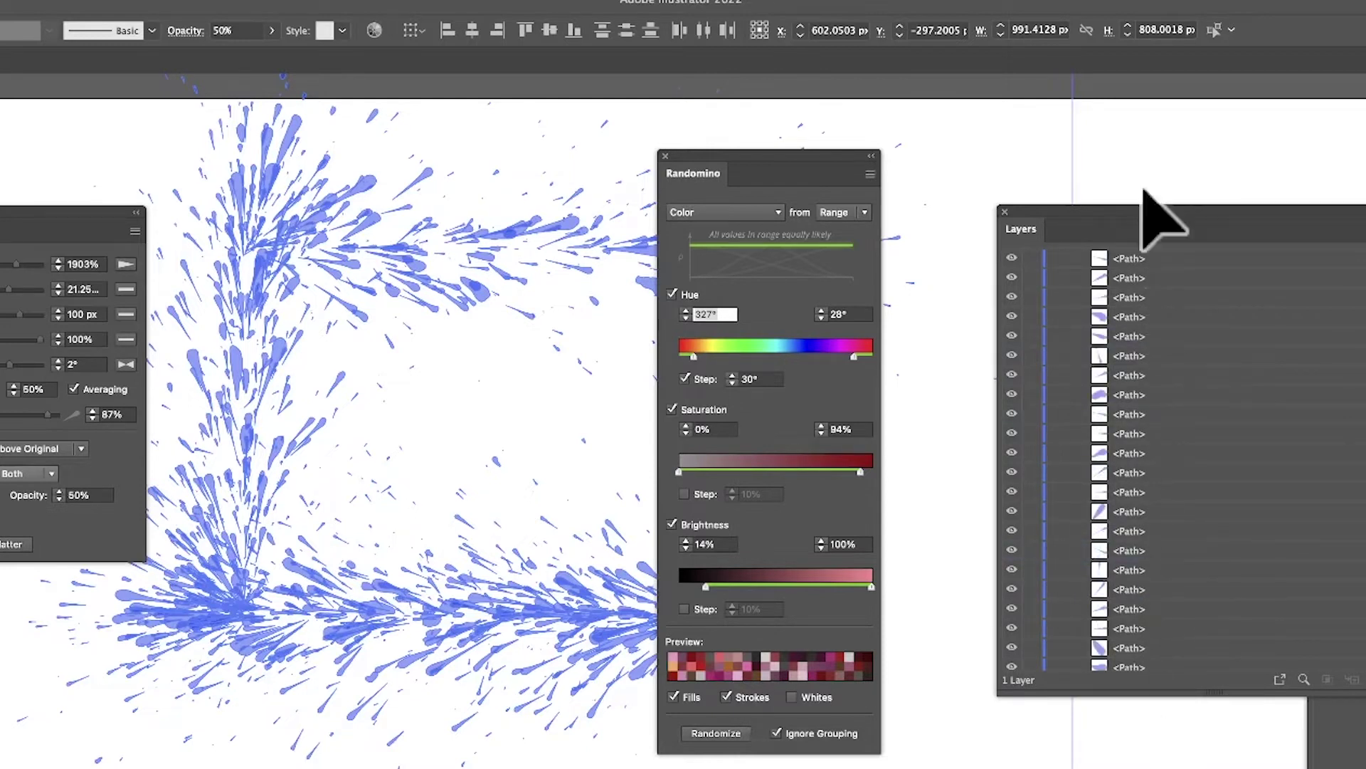
pyautogui.click(720, 733)
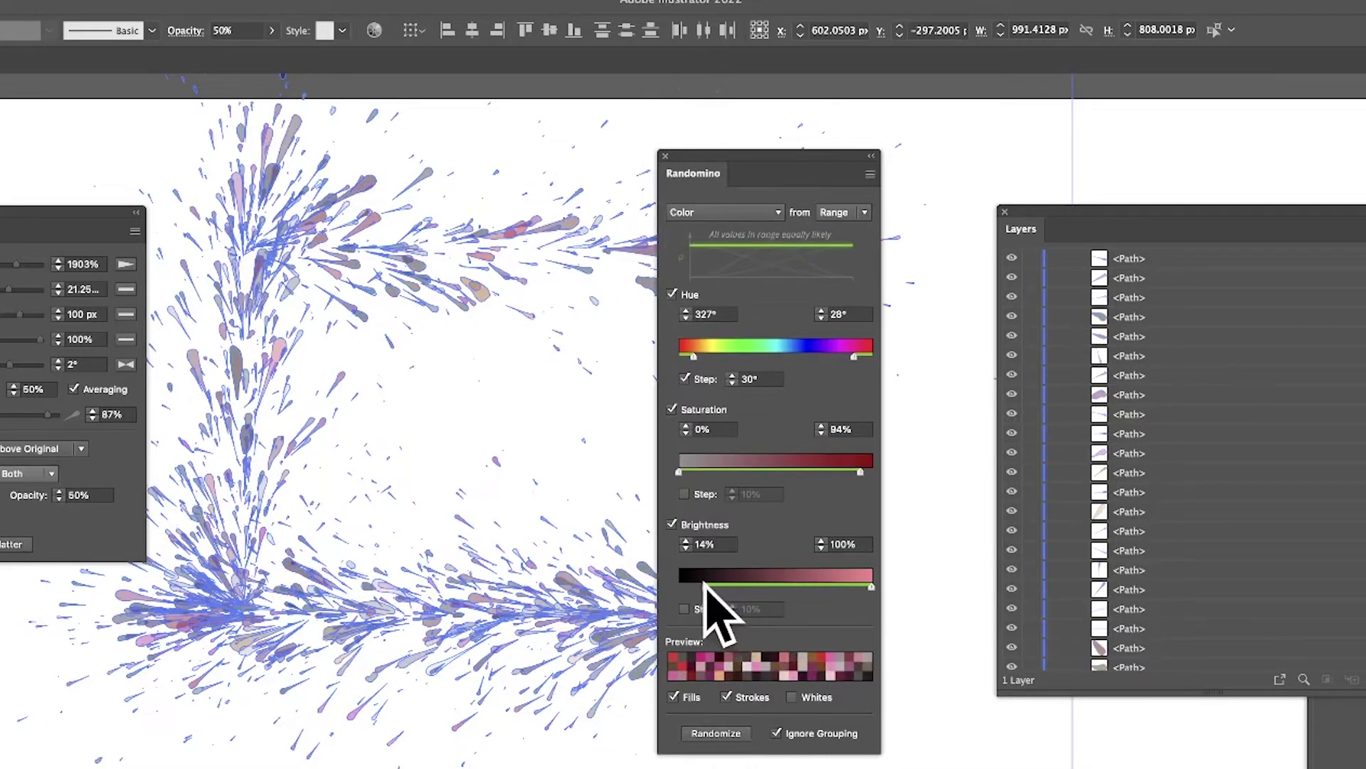
# Set minimum brightness to 0% and hue across the full spectrum, re-randomize, and raise opacity to 100%
pyautogui.moveTo(705, 585); pyautogui.dragTo(678, 585)
pyautogui.moveTo(868, 355); pyautogui.dragTo(881, 359)
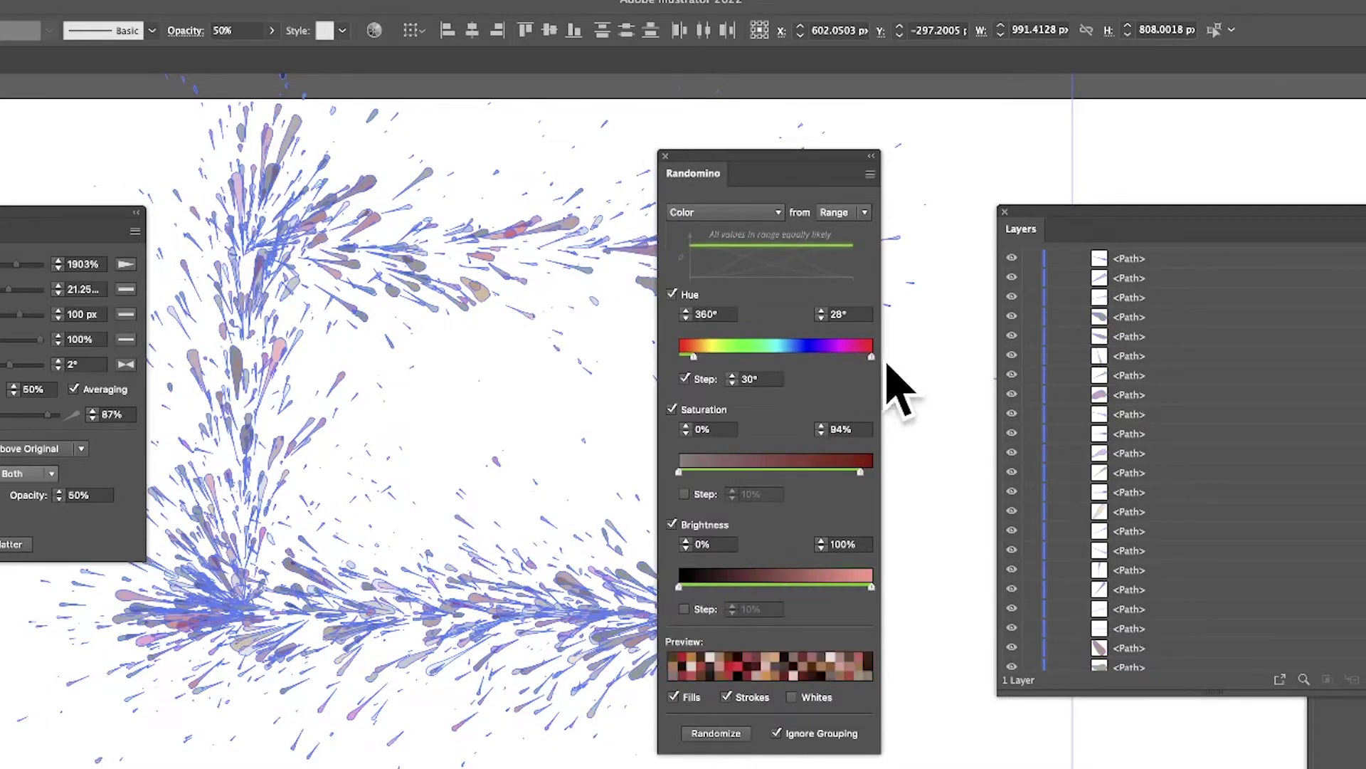
pyautogui.moveTo(694, 356); pyautogui.dragTo(674, 360)
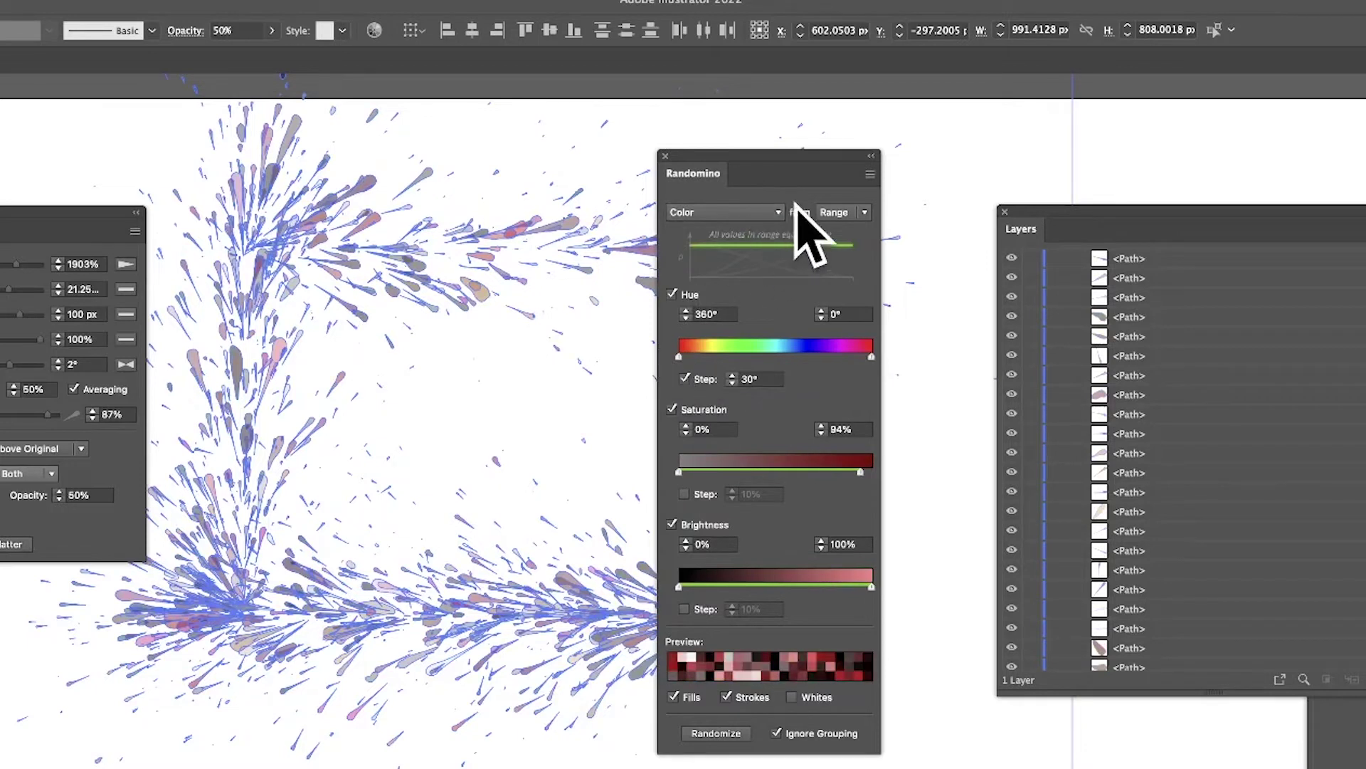
pyautogui.click(726, 733)
pyautogui.click(726, 733)
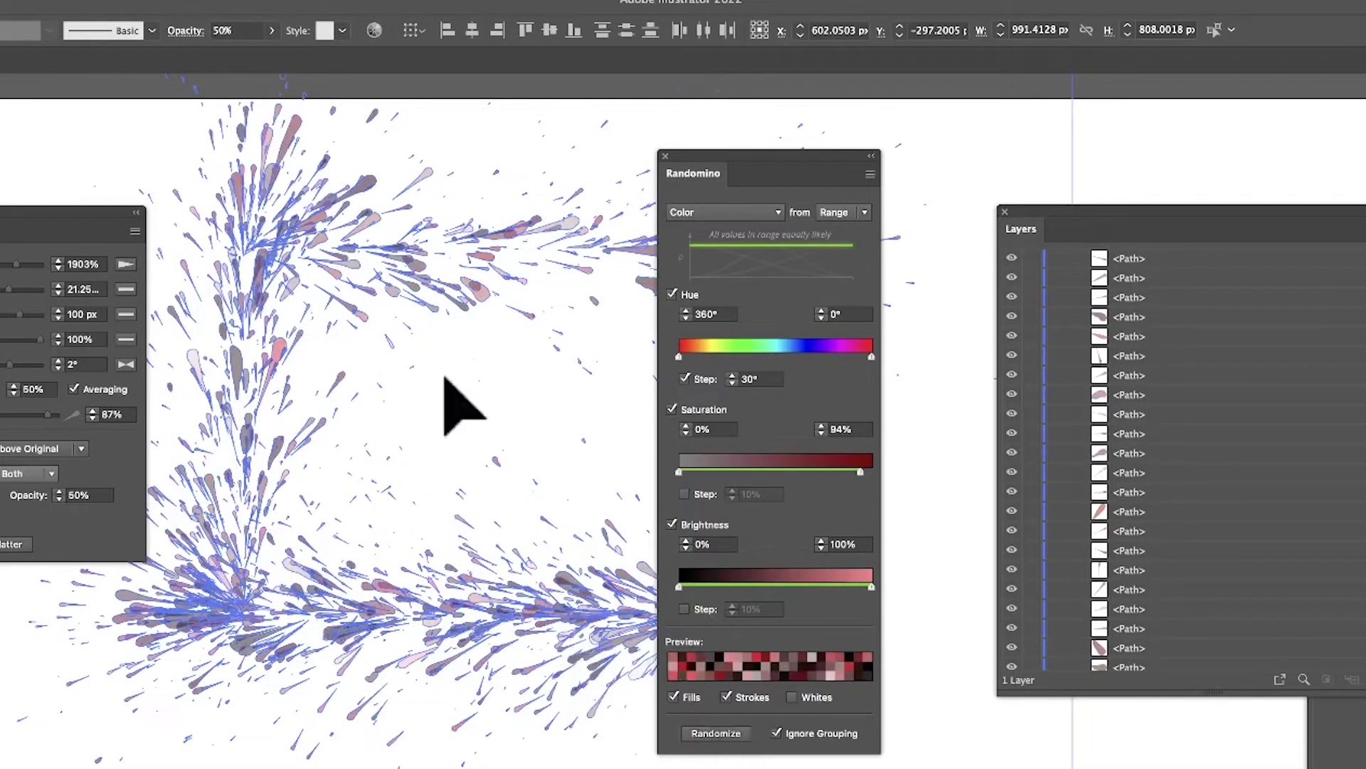
pyautogui.click(272, 30)
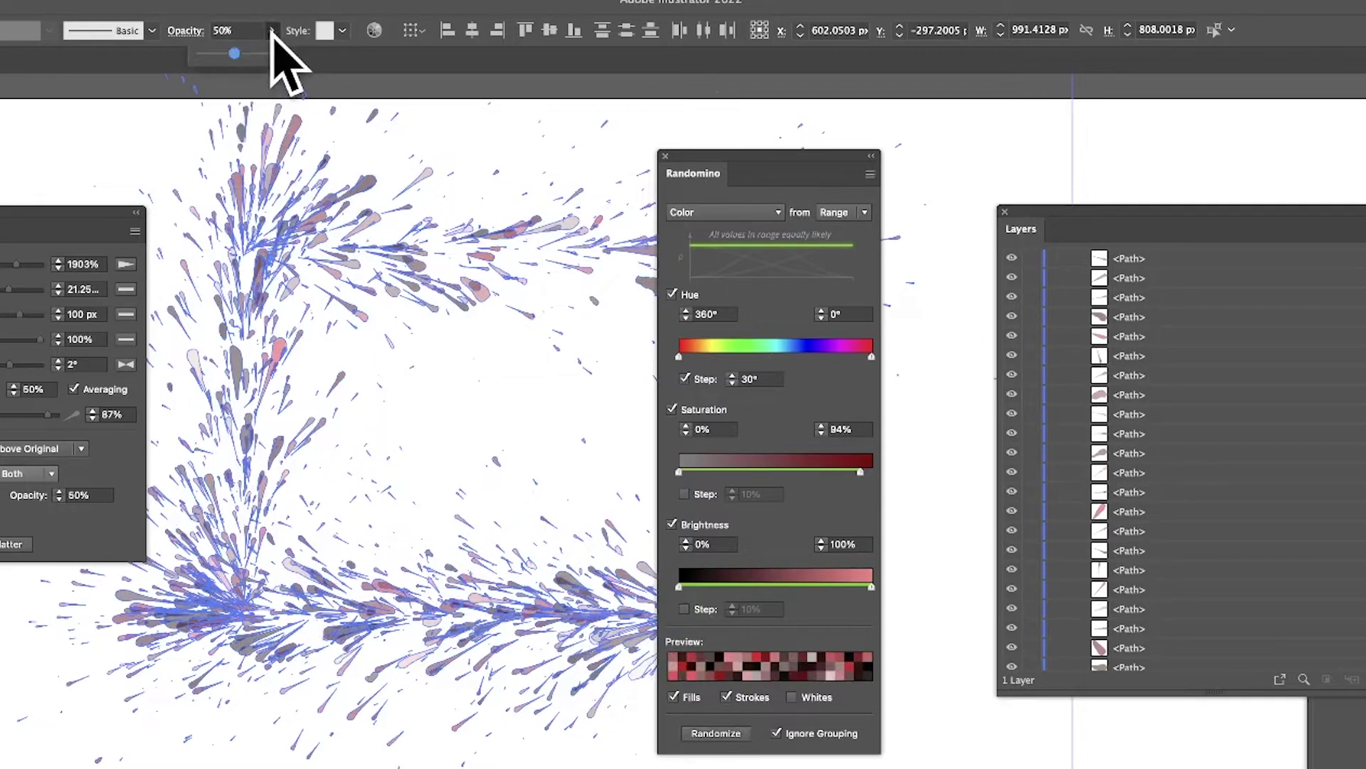
pyautogui.moveTo(241, 56); pyautogui.dragTo(318, 55)
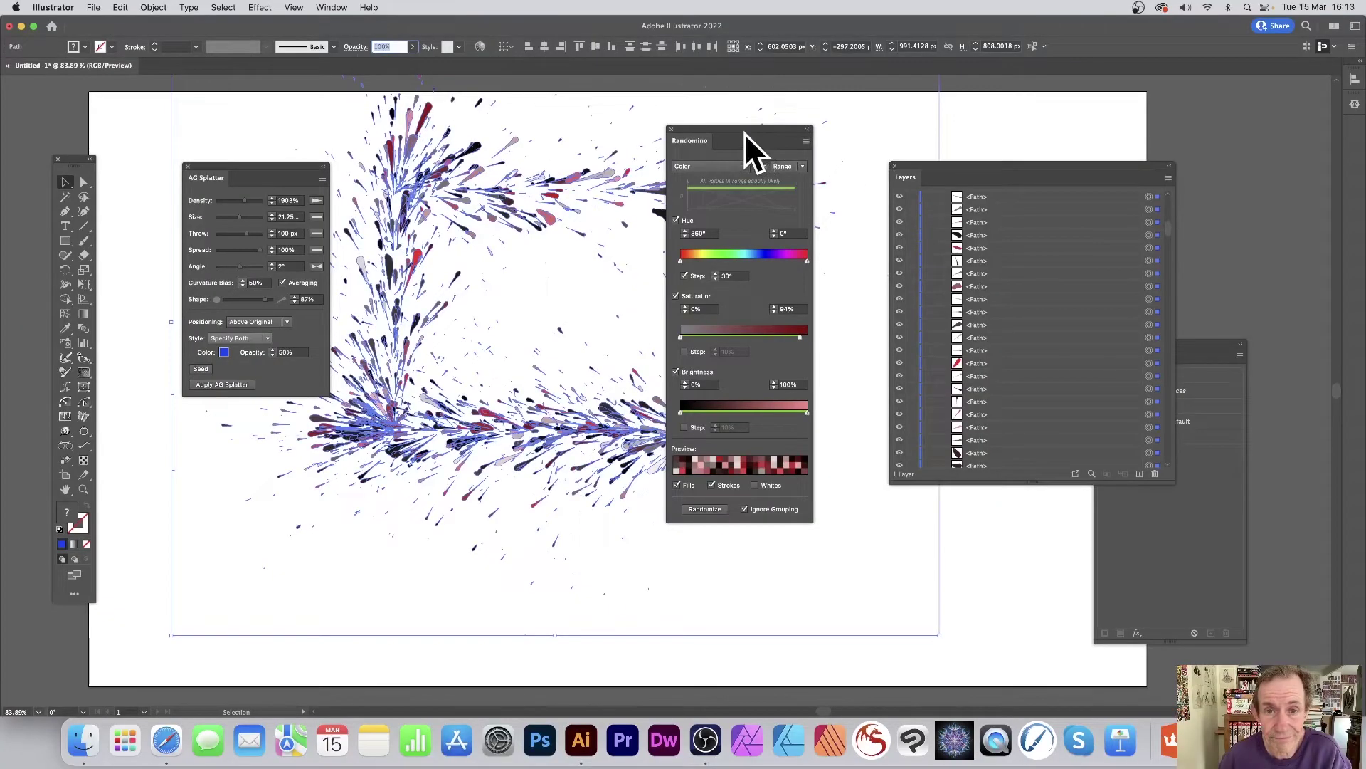
# Randomize the splatter into greens, teals and purples, restore the full hue range, and set two-way angle mode
pyautogui.moveTo(781, 170); pyautogui.dragTo(908, 158)
pyautogui.moveTo(832, 129); pyautogui.dragTo(794, 126)
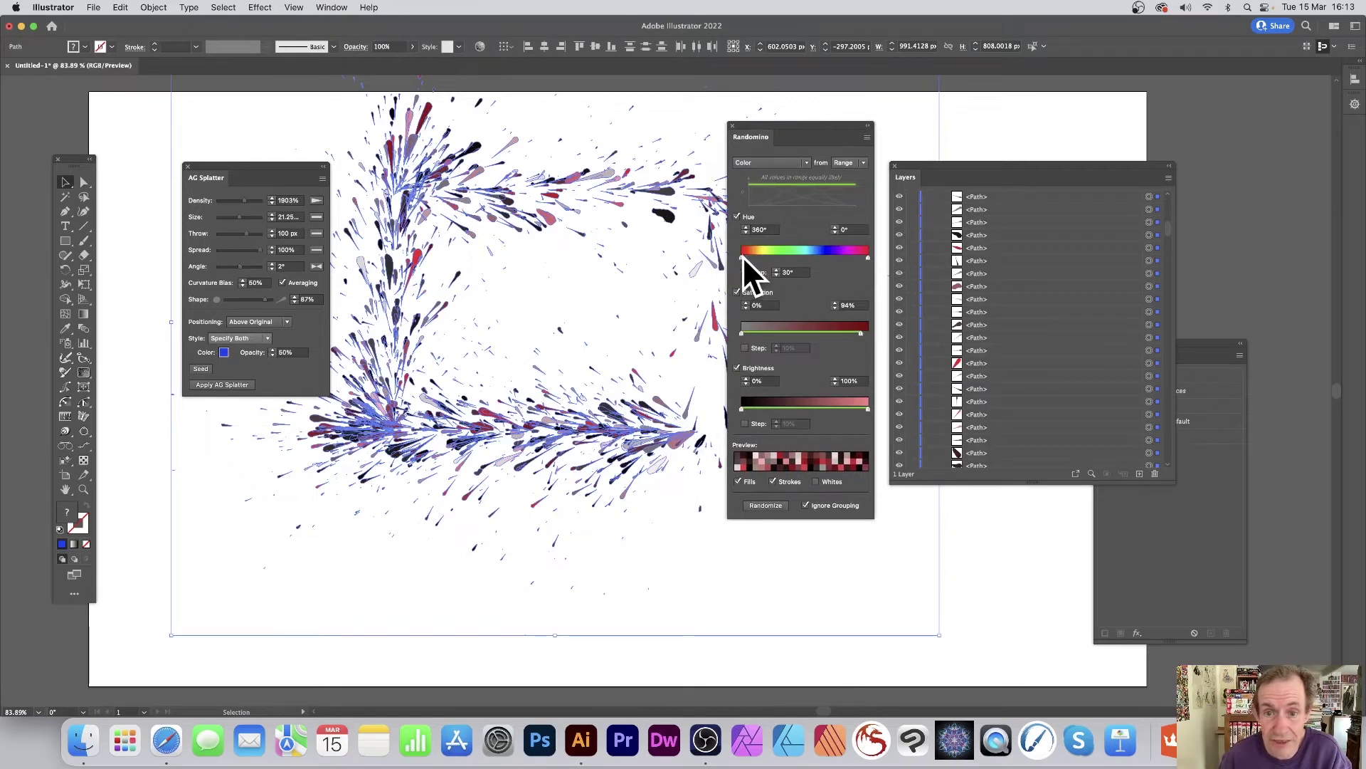
pyautogui.moveTo(742, 257); pyautogui.dragTo(850, 255)
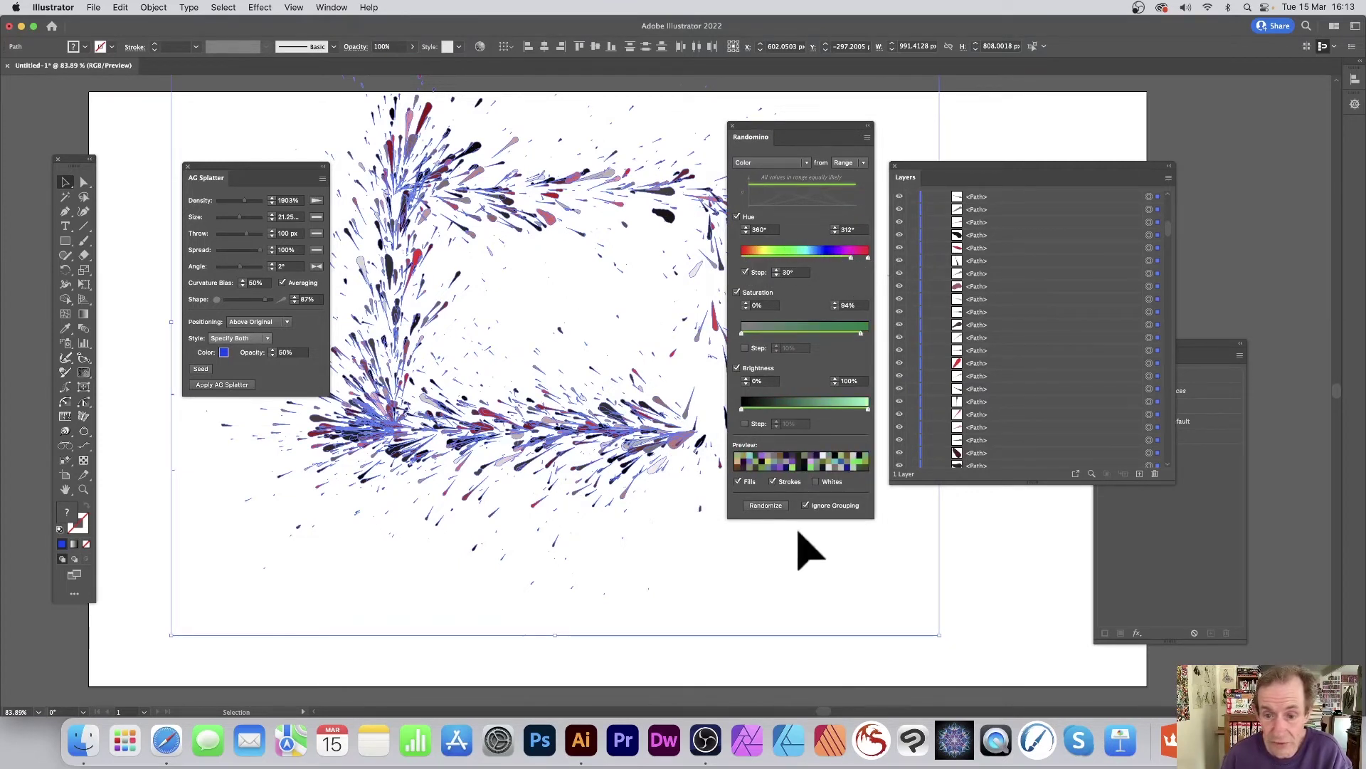
pyautogui.click(764, 505)
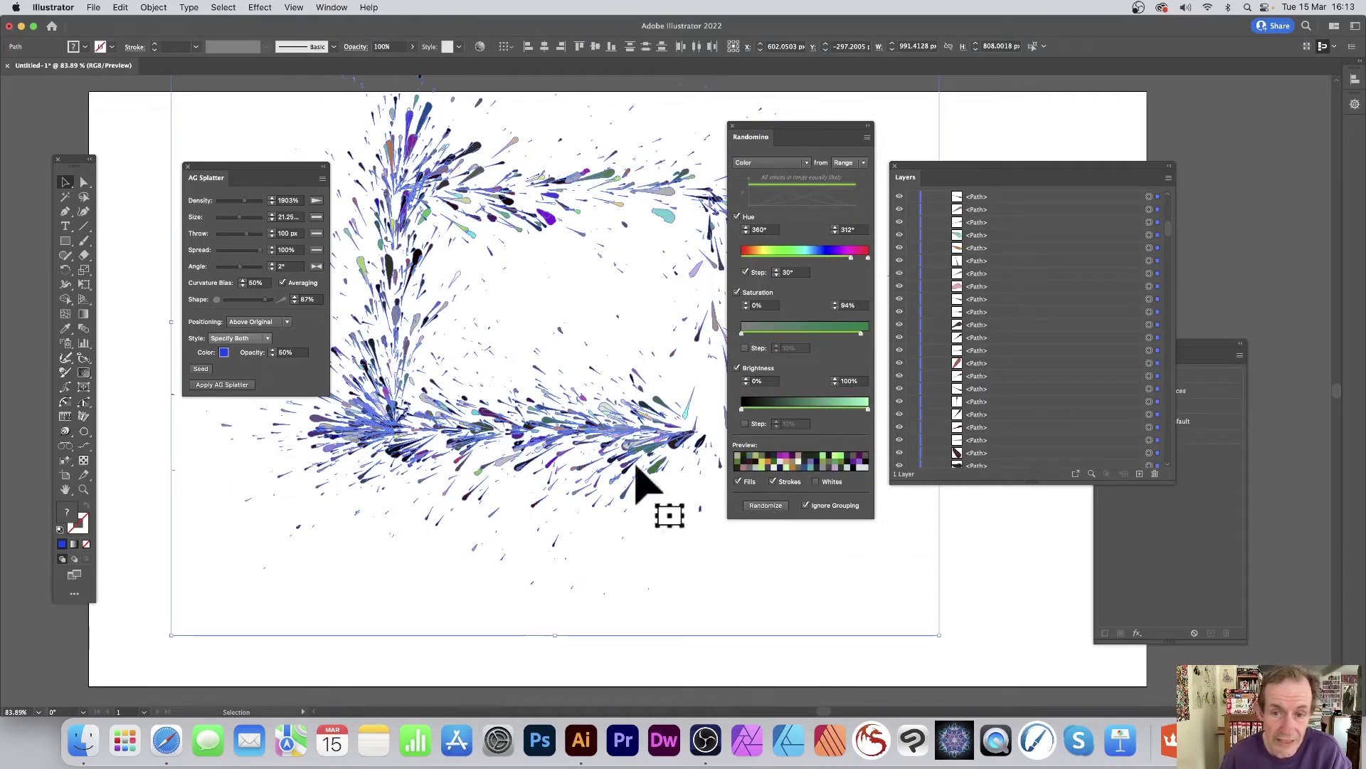
pyautogui.moveTo(851, 255); pyautogui.dragTo(743, 255)
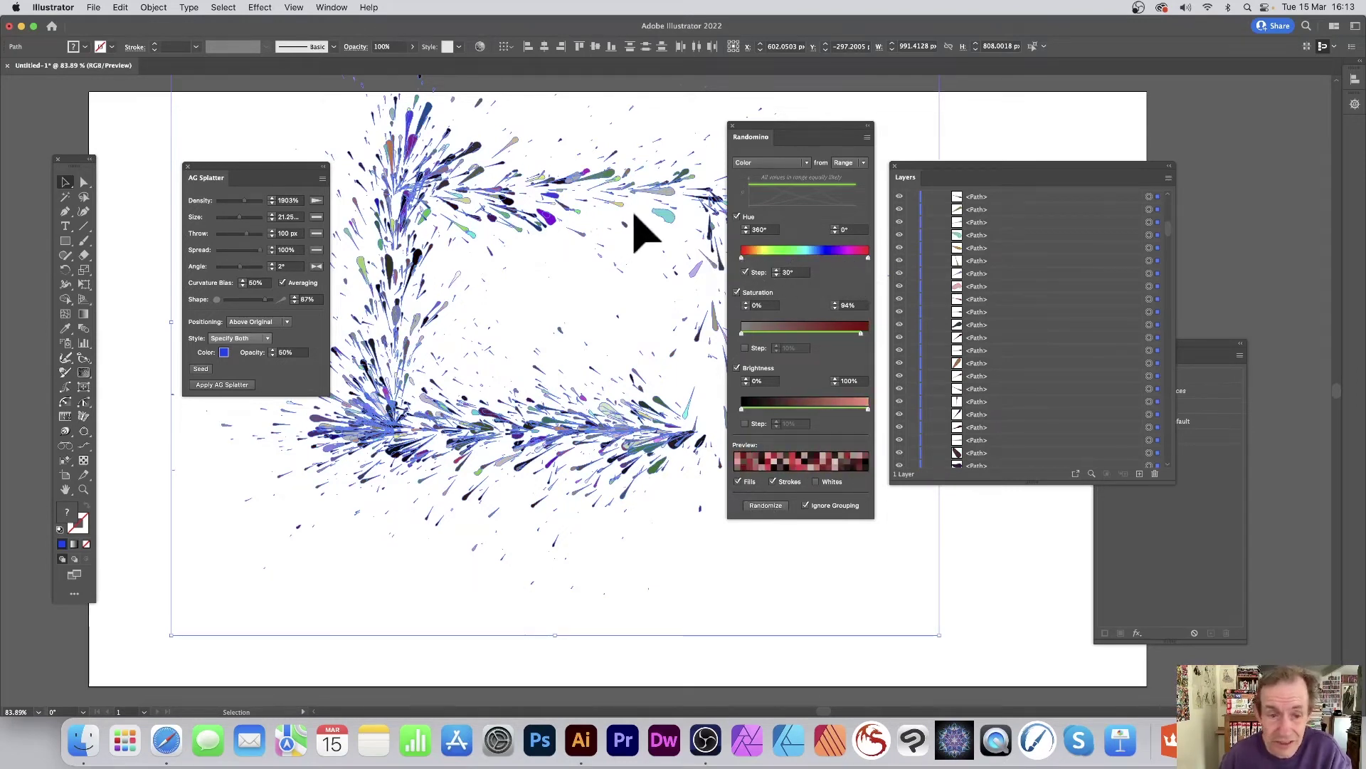
pyautogui.click(314, 265)
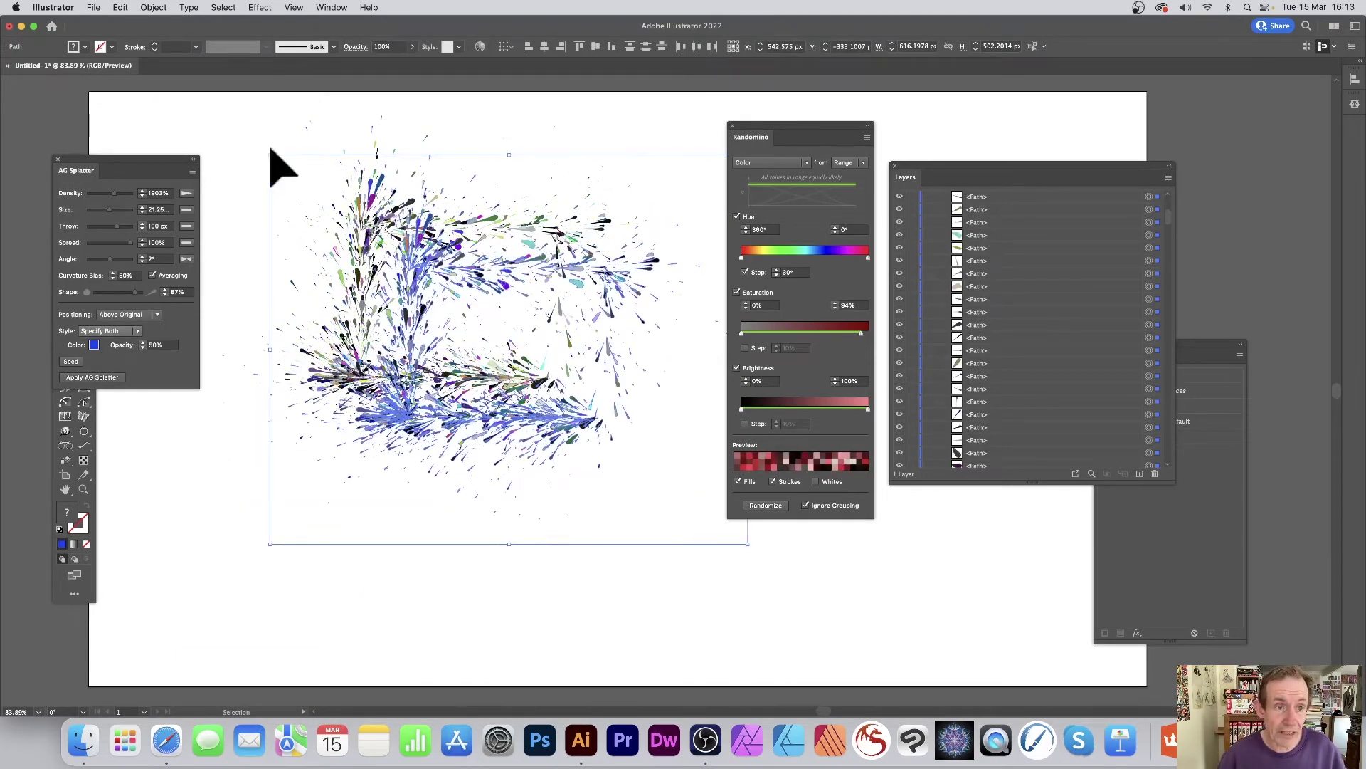
# Rotate and shift the splatter, apply an Object menu command, then select a leftover splatter piece
pyautogui.moveTo(270, 150); pyautogui.dragTo(227, 355)
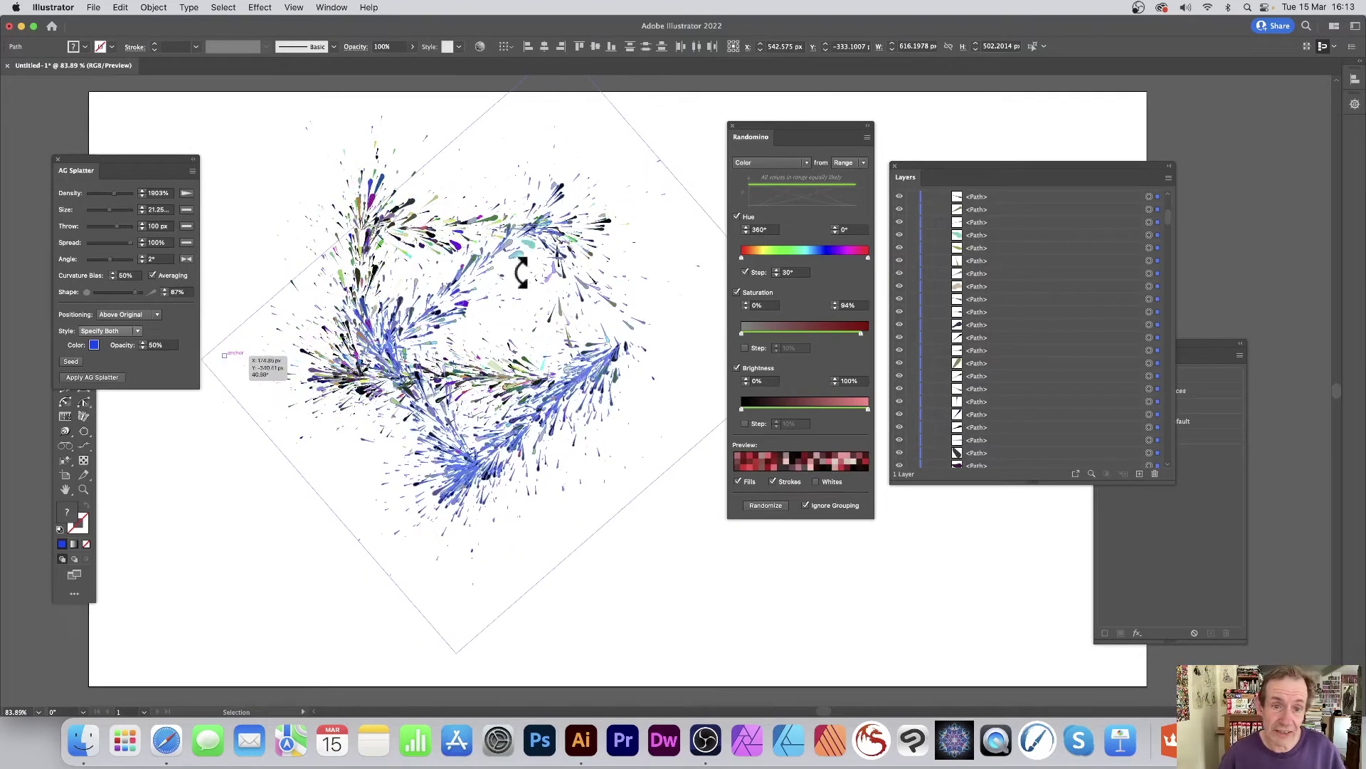
pyautogui.moveTo(545, 243); pyautogui.dragTo(520, 206)
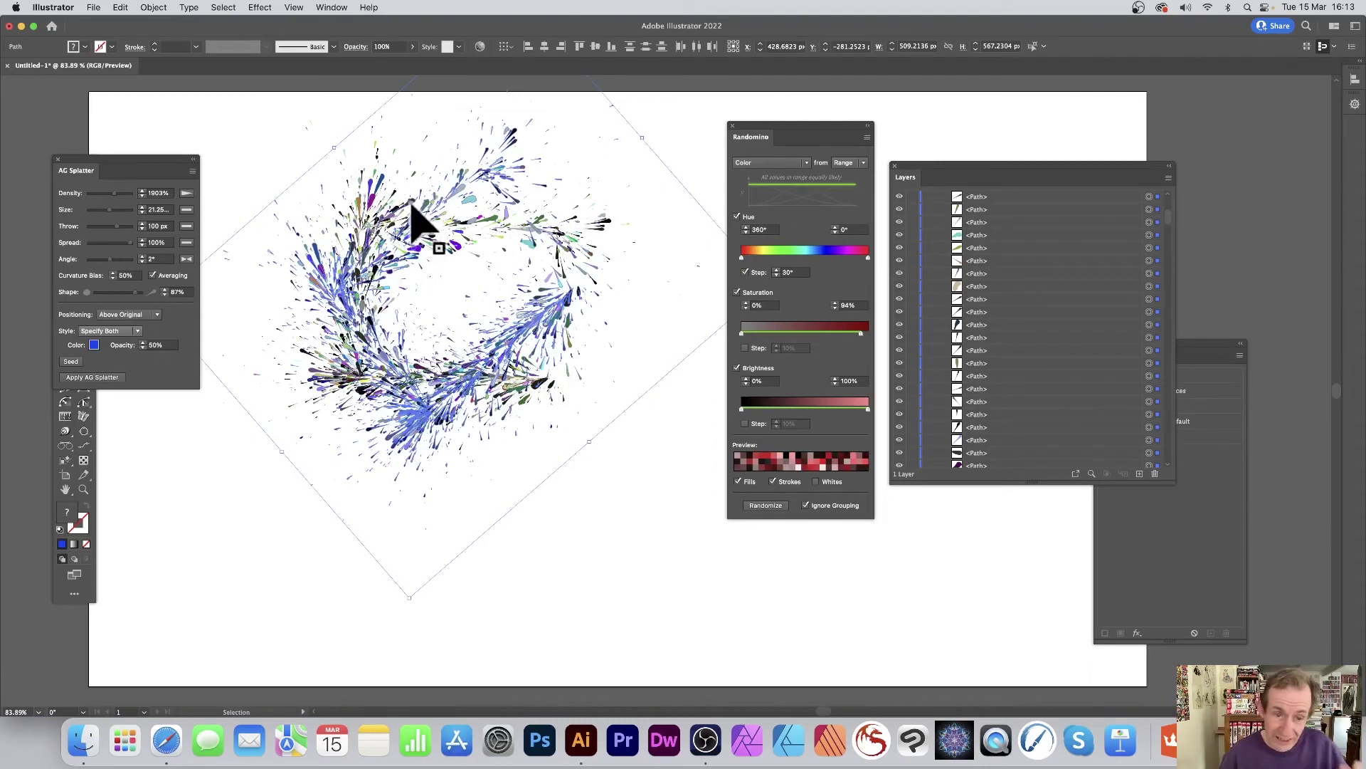
pyautogui.click(154, 8)
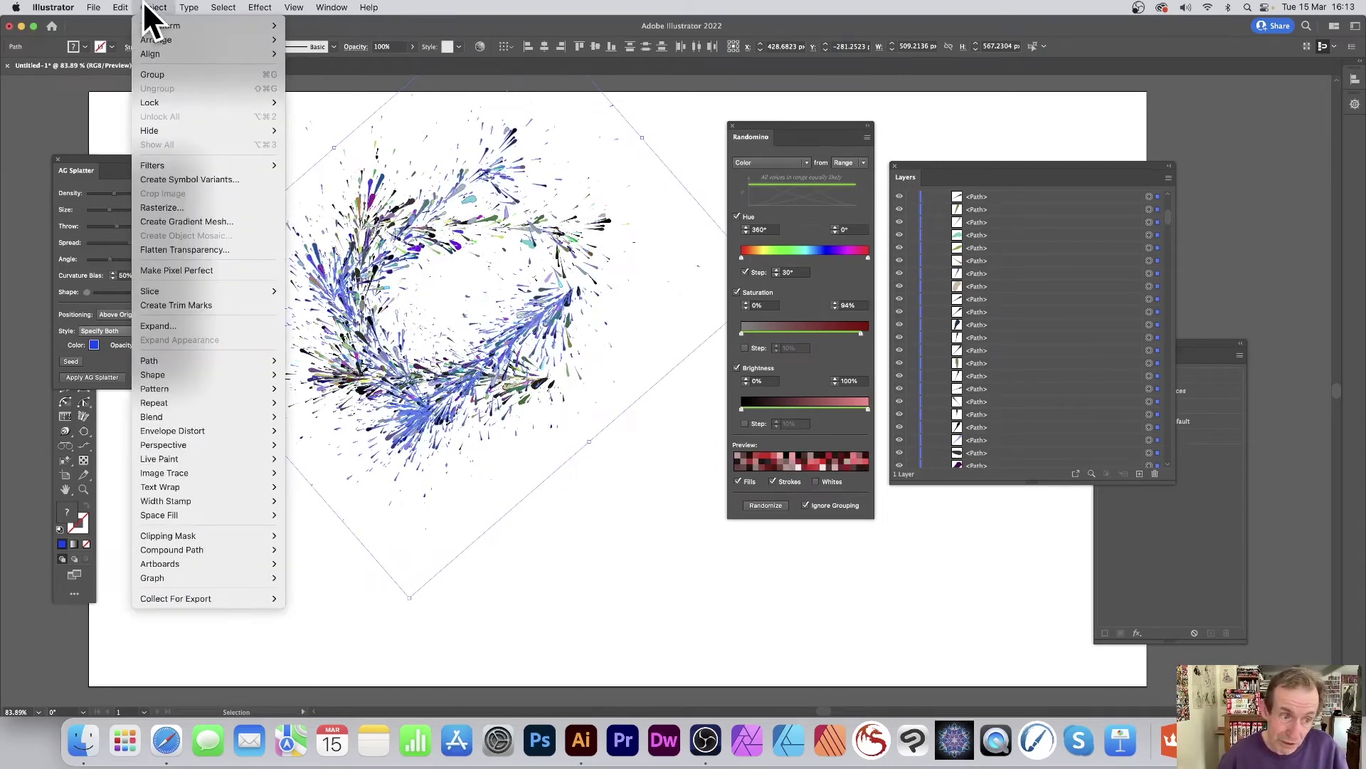
pyautogui.moveTo(195, 403)
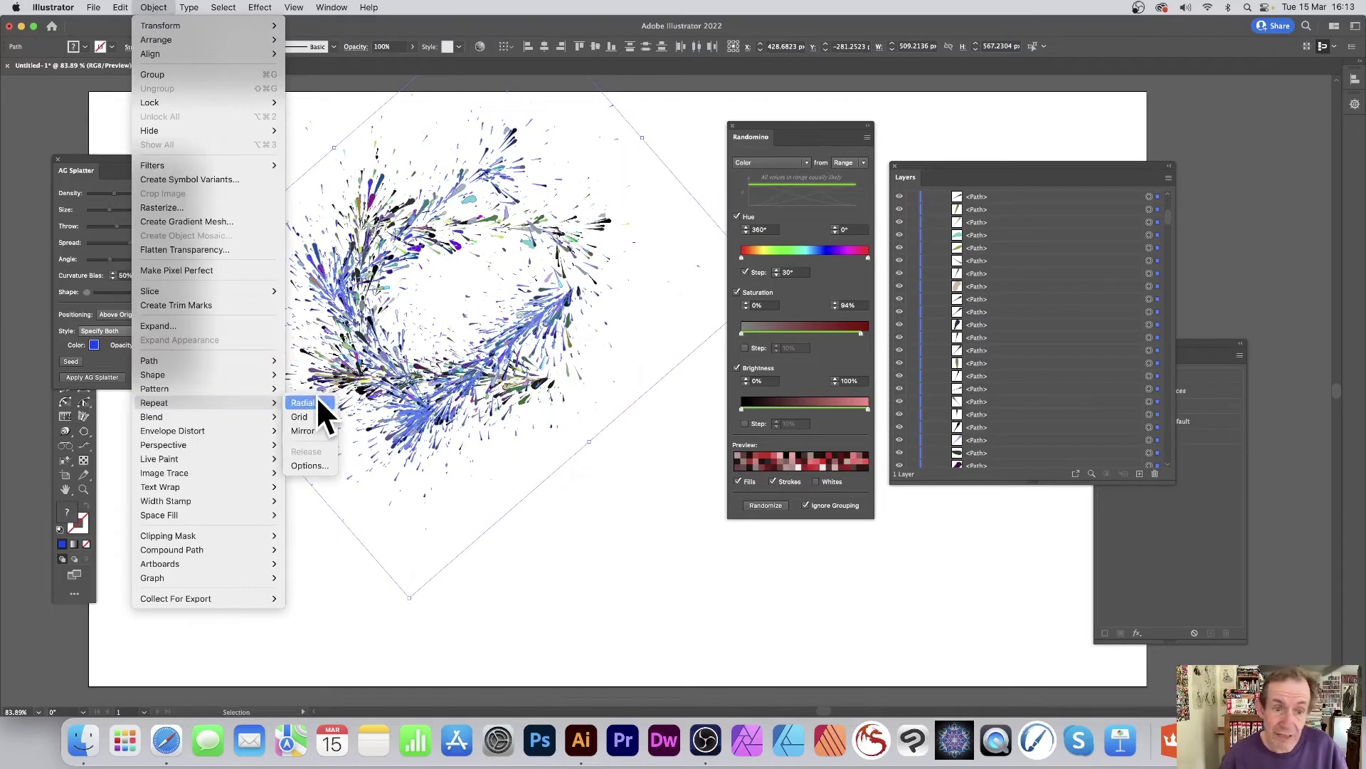
pyautogui.click(689, 152)
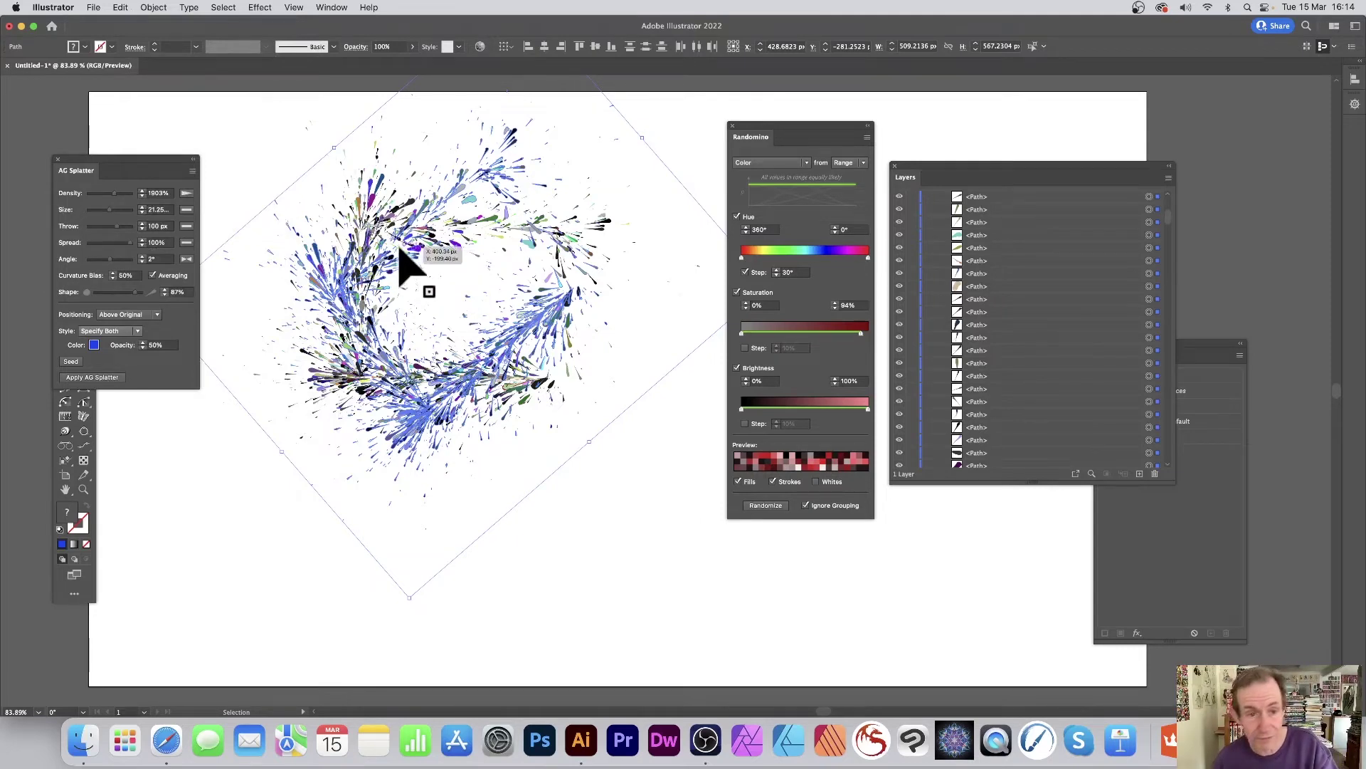
pyautogui.click(471, 222)
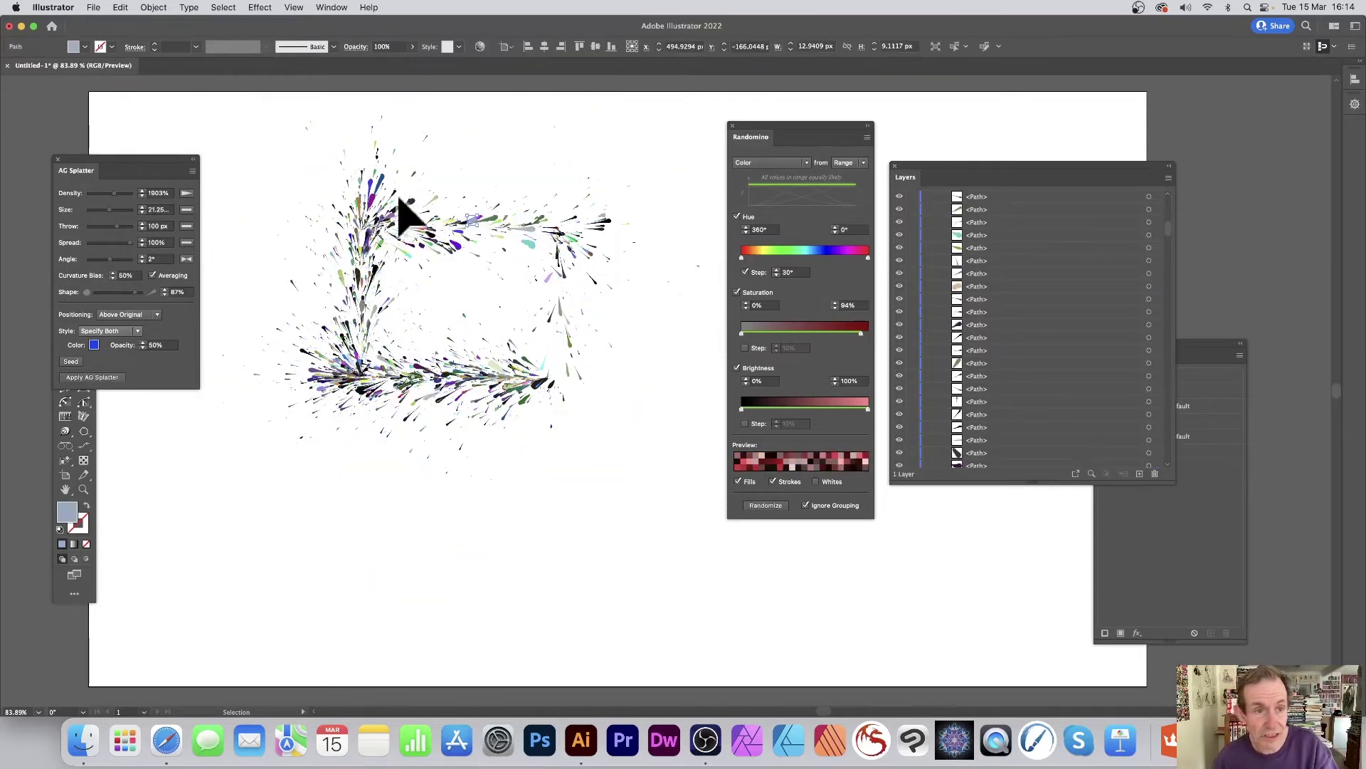
pyautogui.click(222, 7)
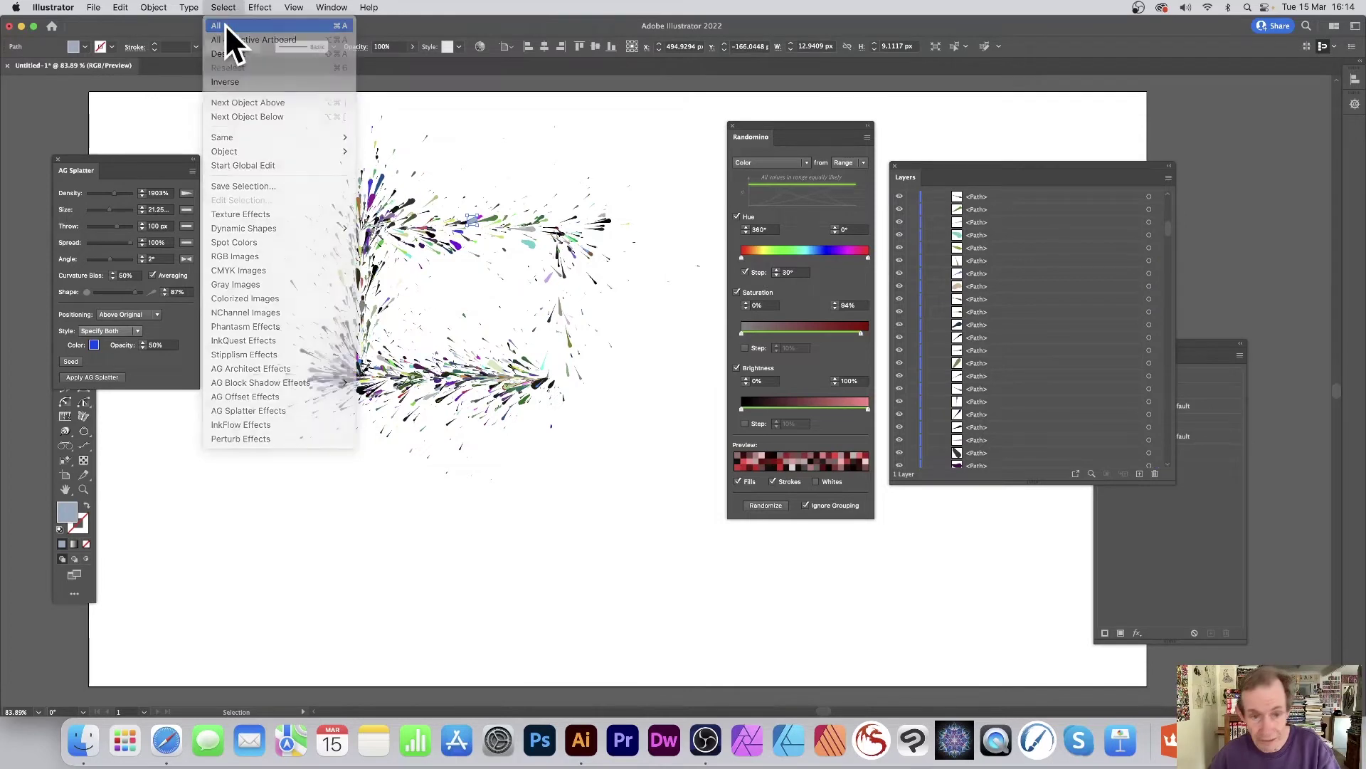
# Select all the old splatter artwork and delete it
pyautogui.click(224, 22)
pyautogui.press('Delete')
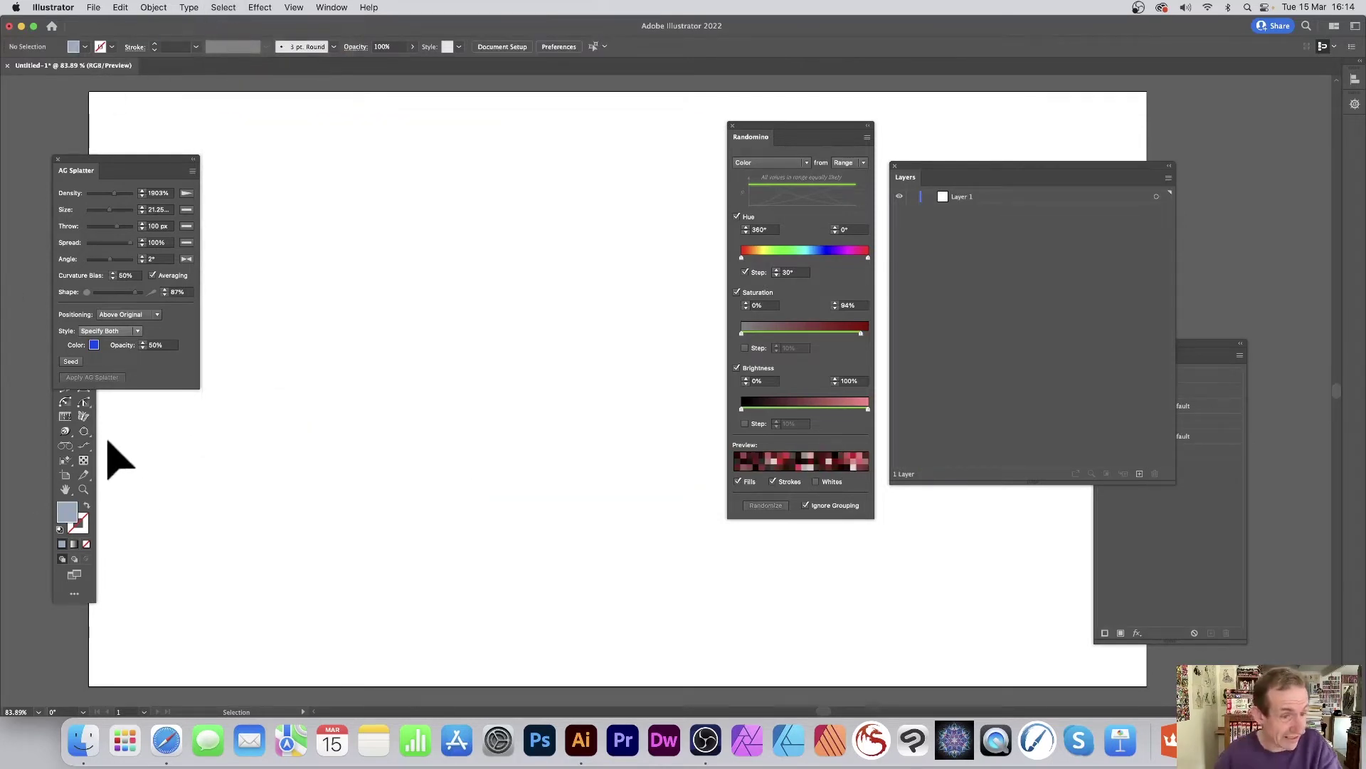
pyautogui.click(89, 585)
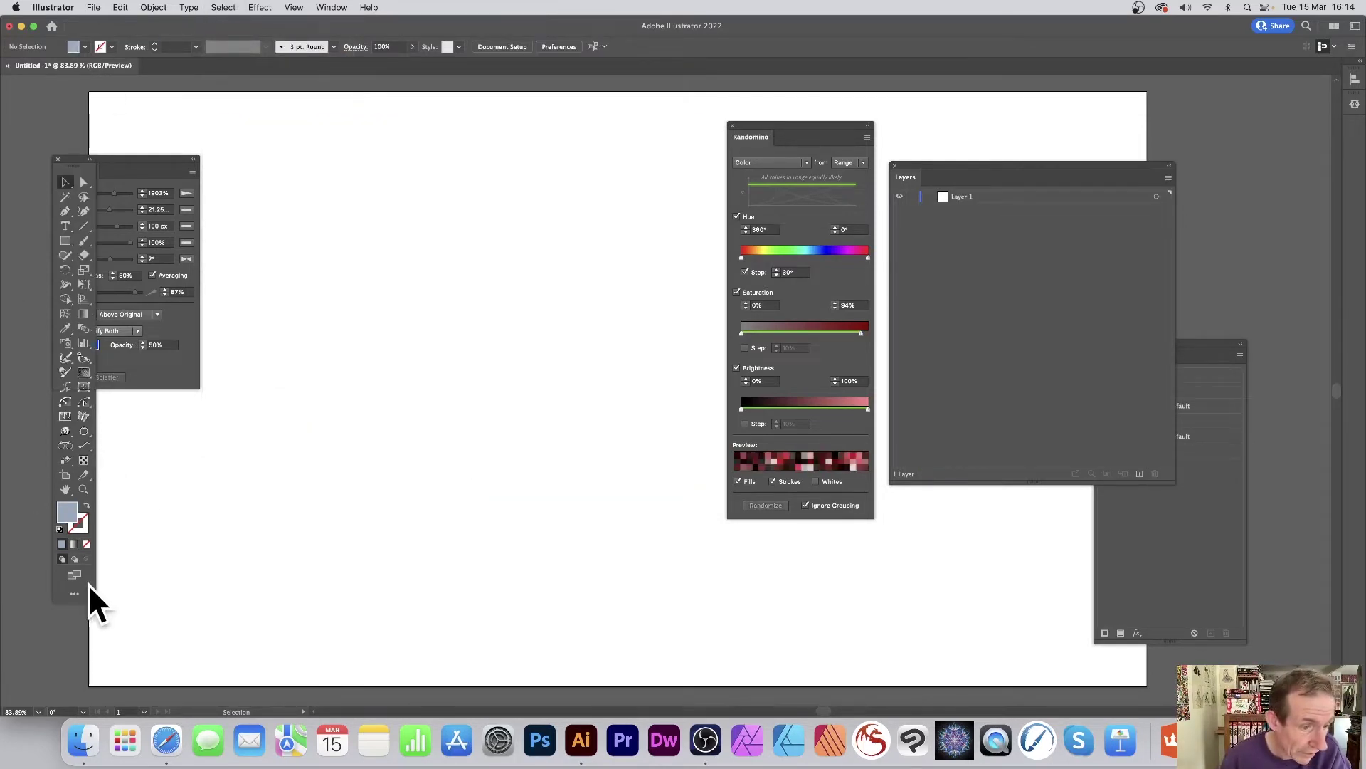
# Draw a 356 × 356 px circle with the Ellipse tool and close the Randomino panel
pyautogui.click(65, 242)
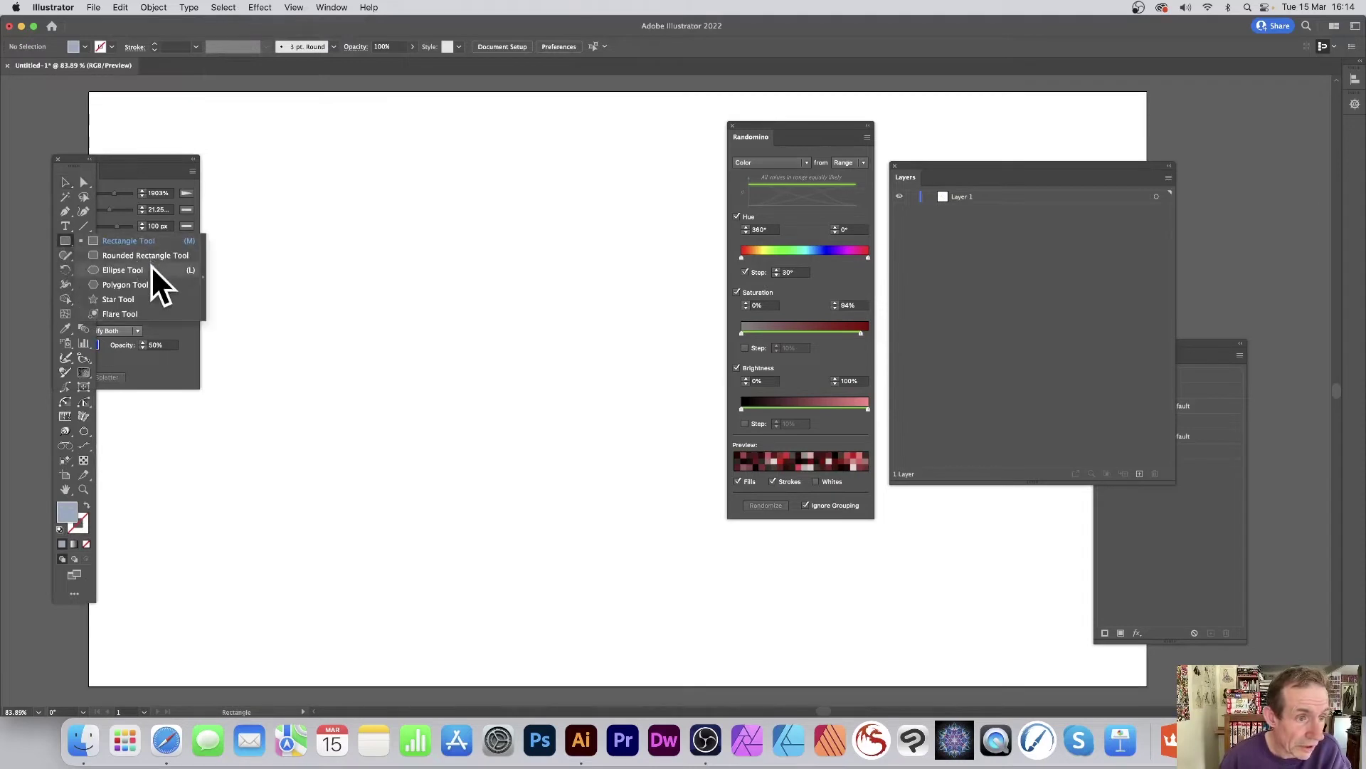
pyautogui.click(122, 270)
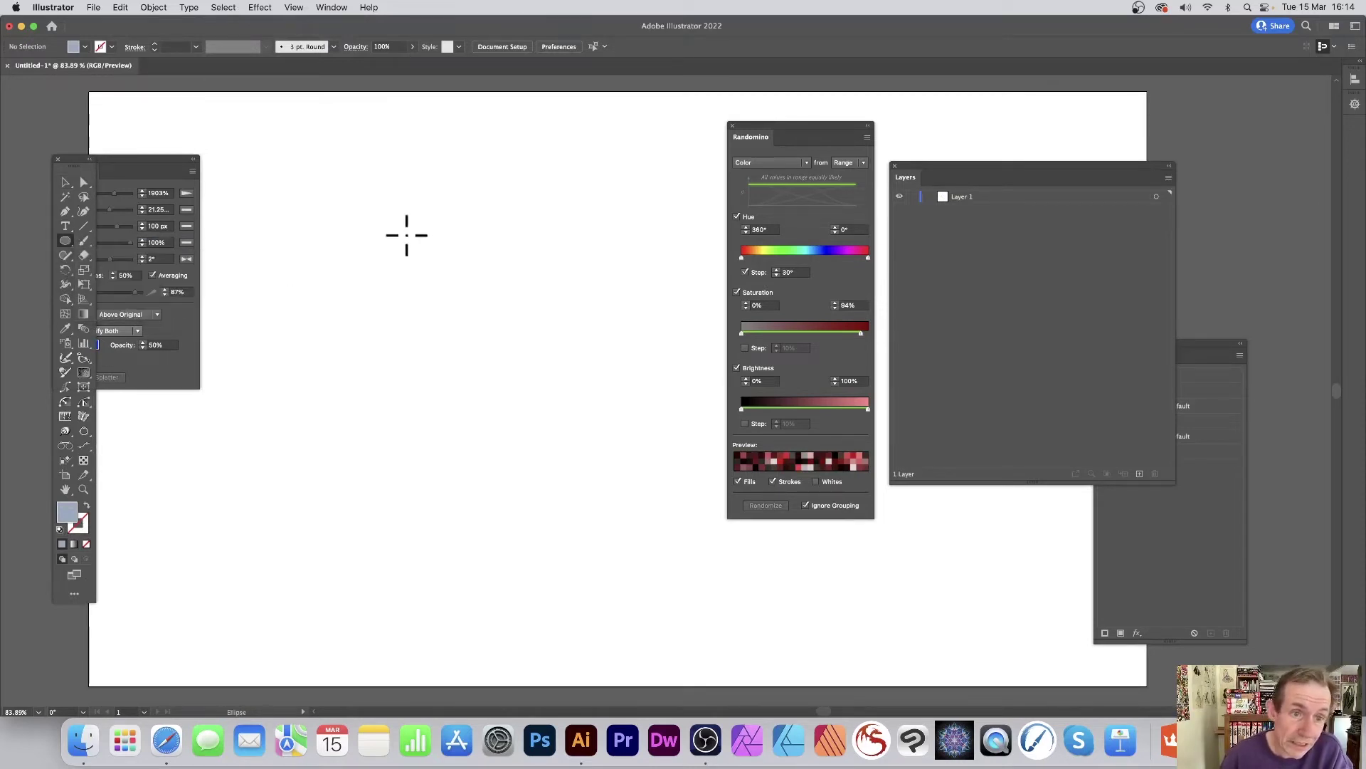
pyautogui.moveTo(281, 188); pyautogui.dragTo(557, 464)
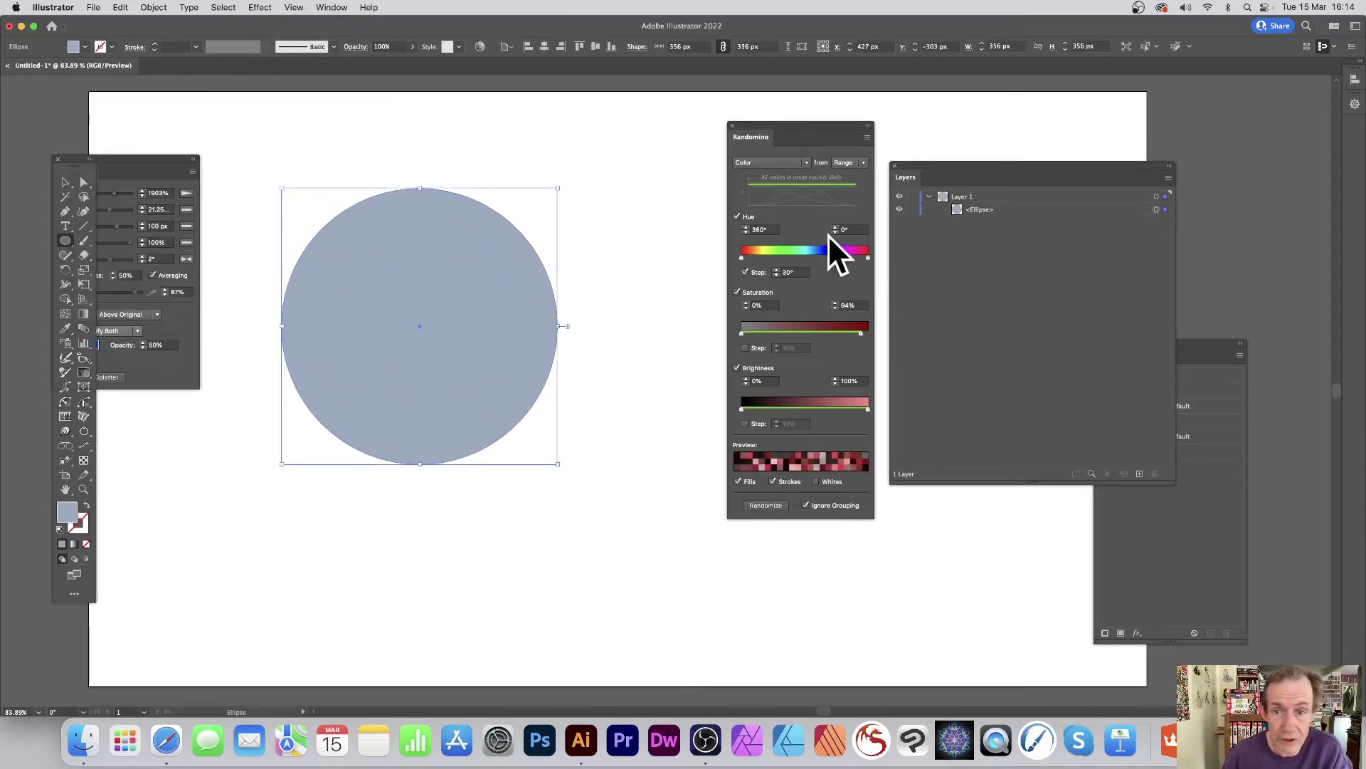
pyautogui.click(732, 127)
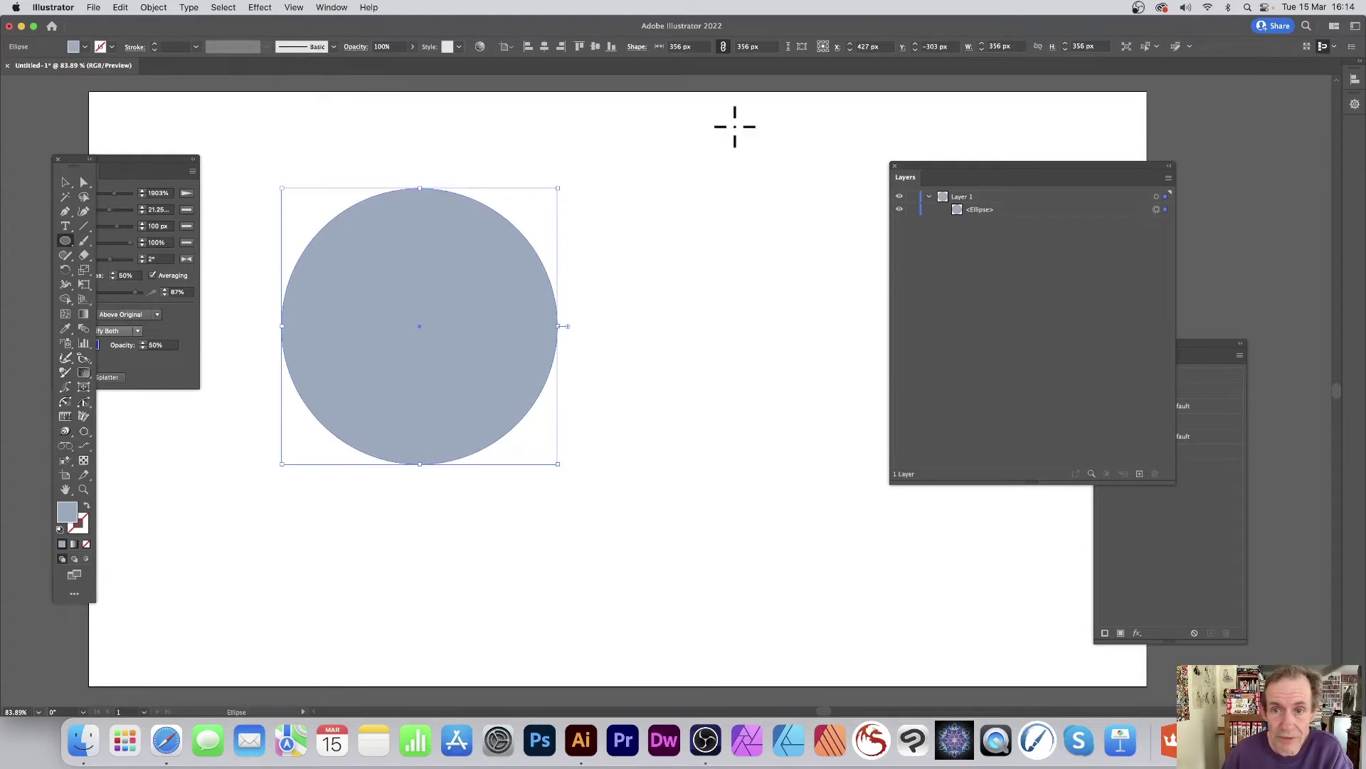
pyautogui.click(144, 160)
# Apply AG Splatter to the circle in solid pale pink F9C7C7 with Shape at 58%
pyautogui.moveTo(144, 159); pyautogui.dragTo(684, 170)
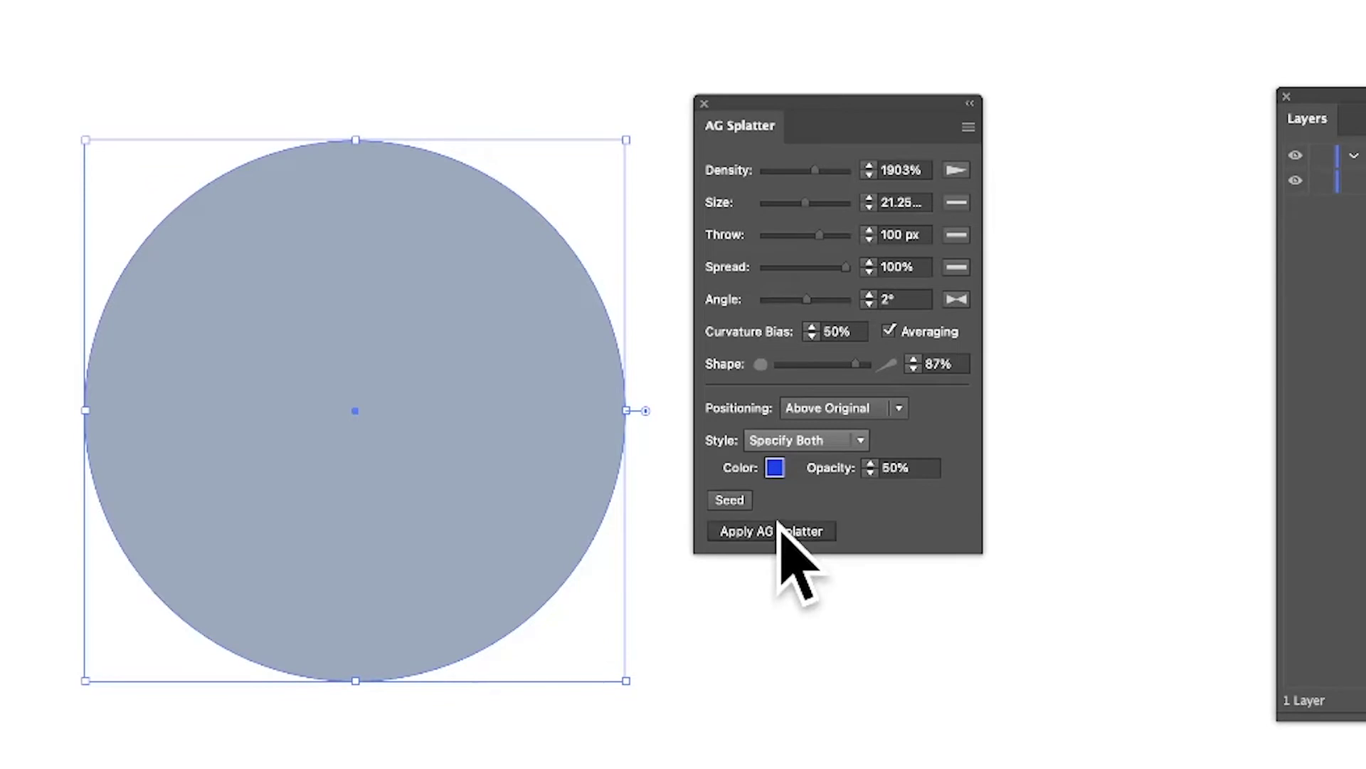
pyautogui.click(783, 532)
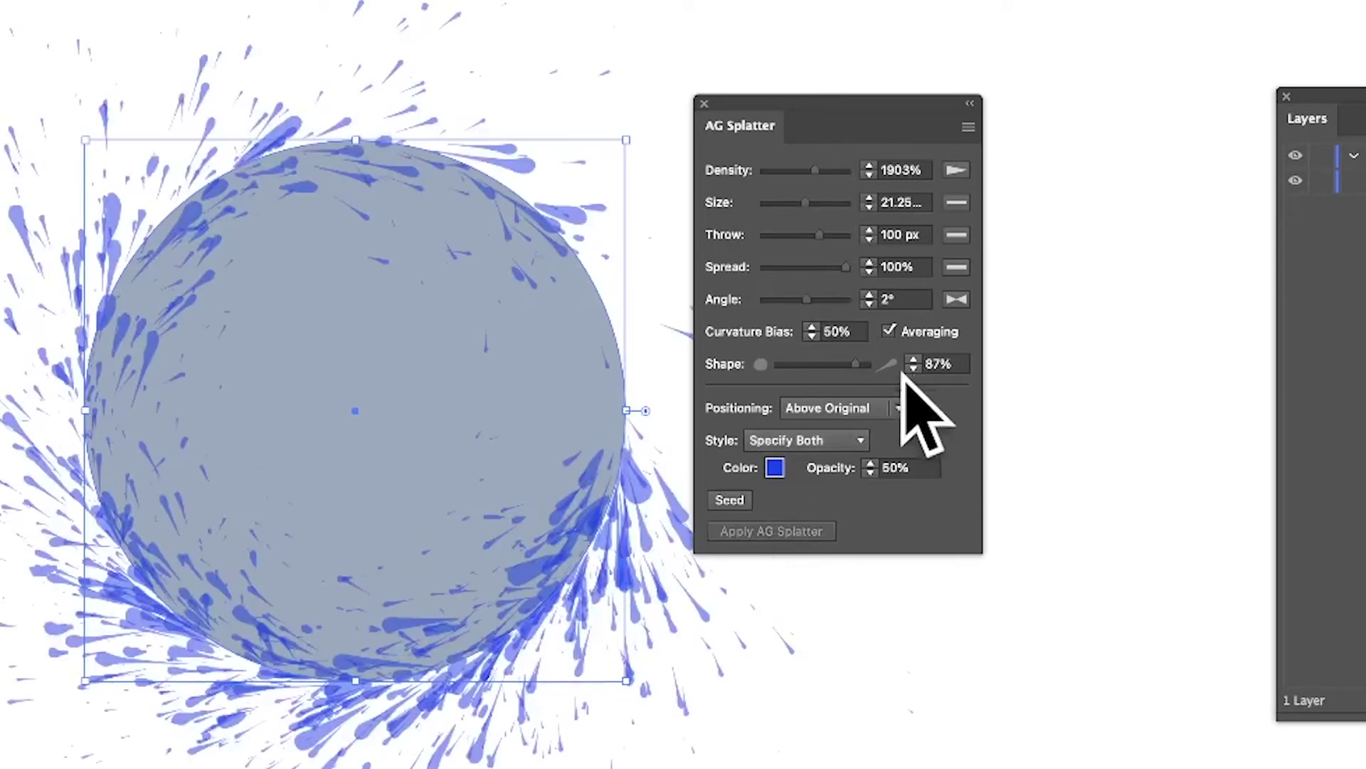
pyautogui.click(845, 438)
pyautogui.click(825, 488)
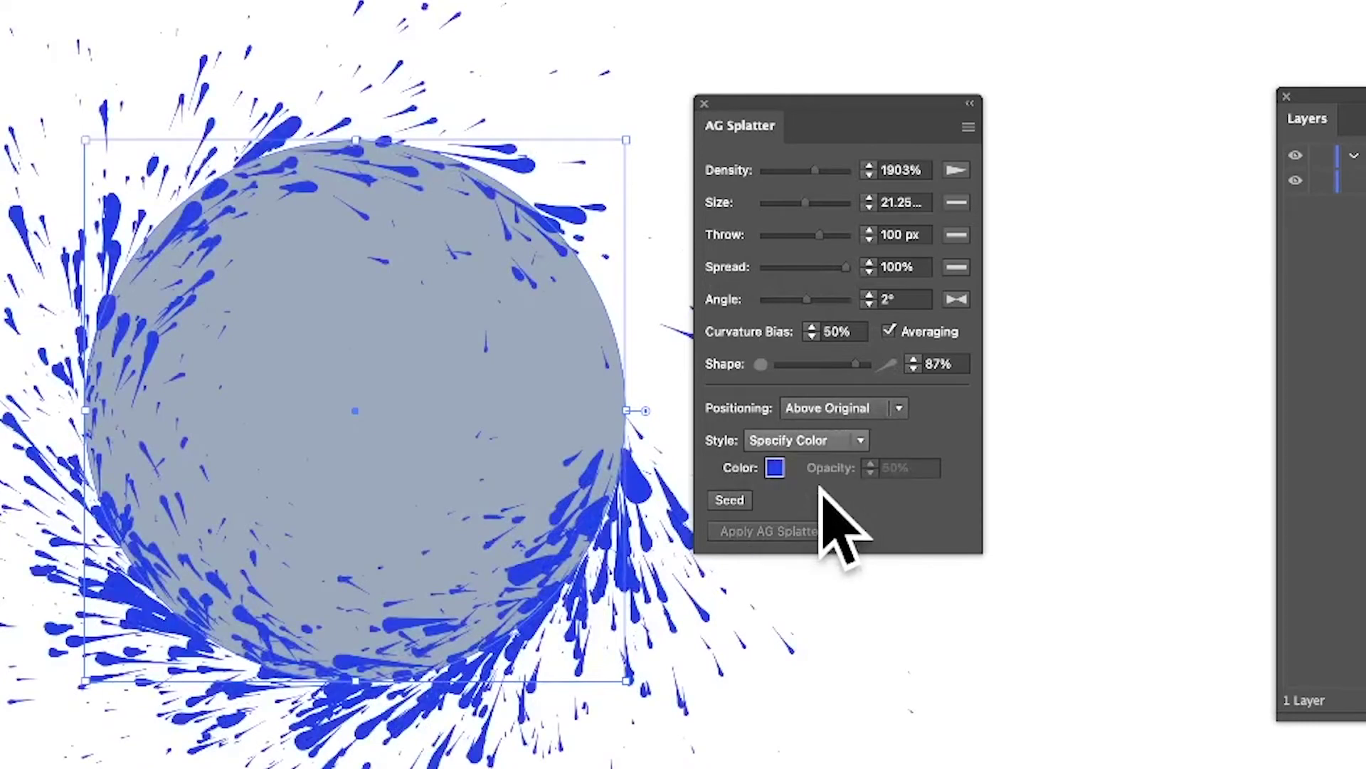
pyautogui.click(775, 468)
pyautogui.moveTo(703, 472); pyautogui.dragTo(614, 349)
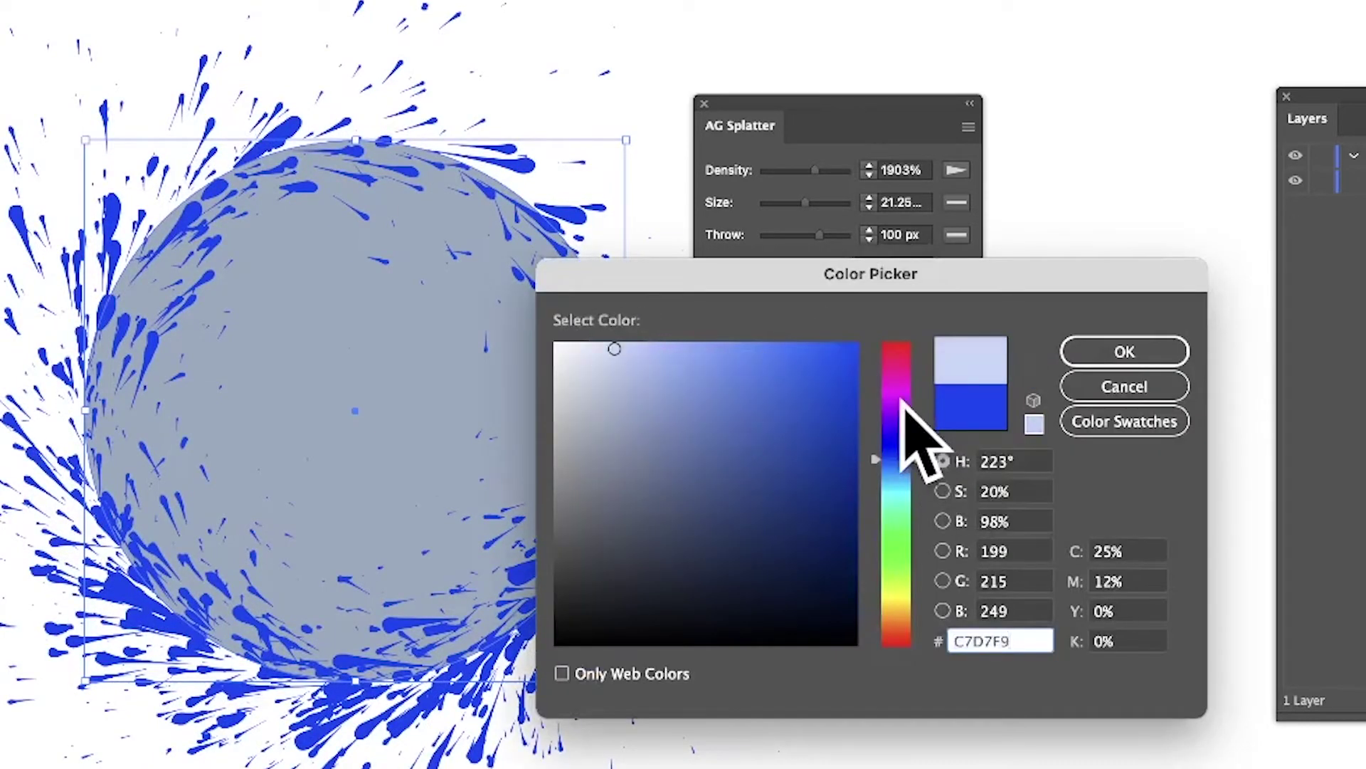
pyautogui.moveTo(902, 426); pyautogui.dragTo(914, 354)
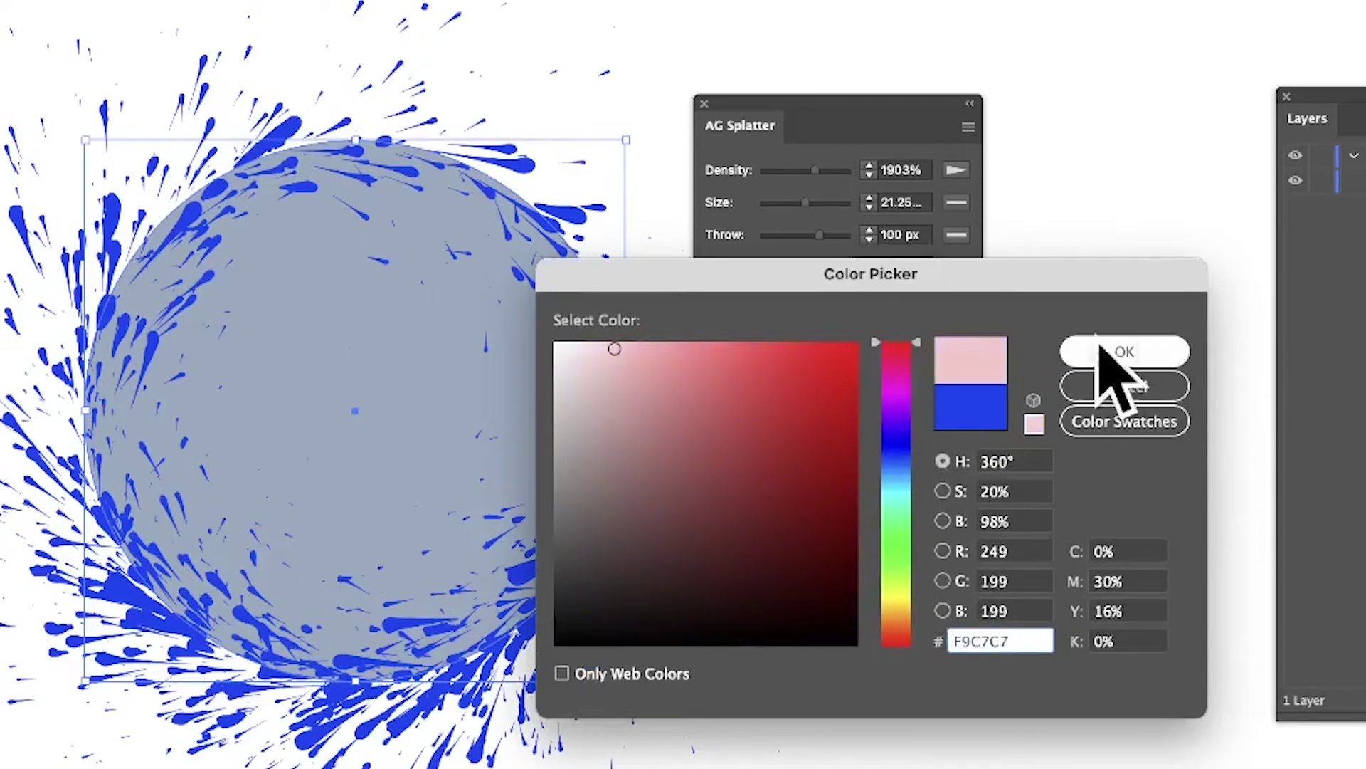
pyautogui.click(1146, 348)
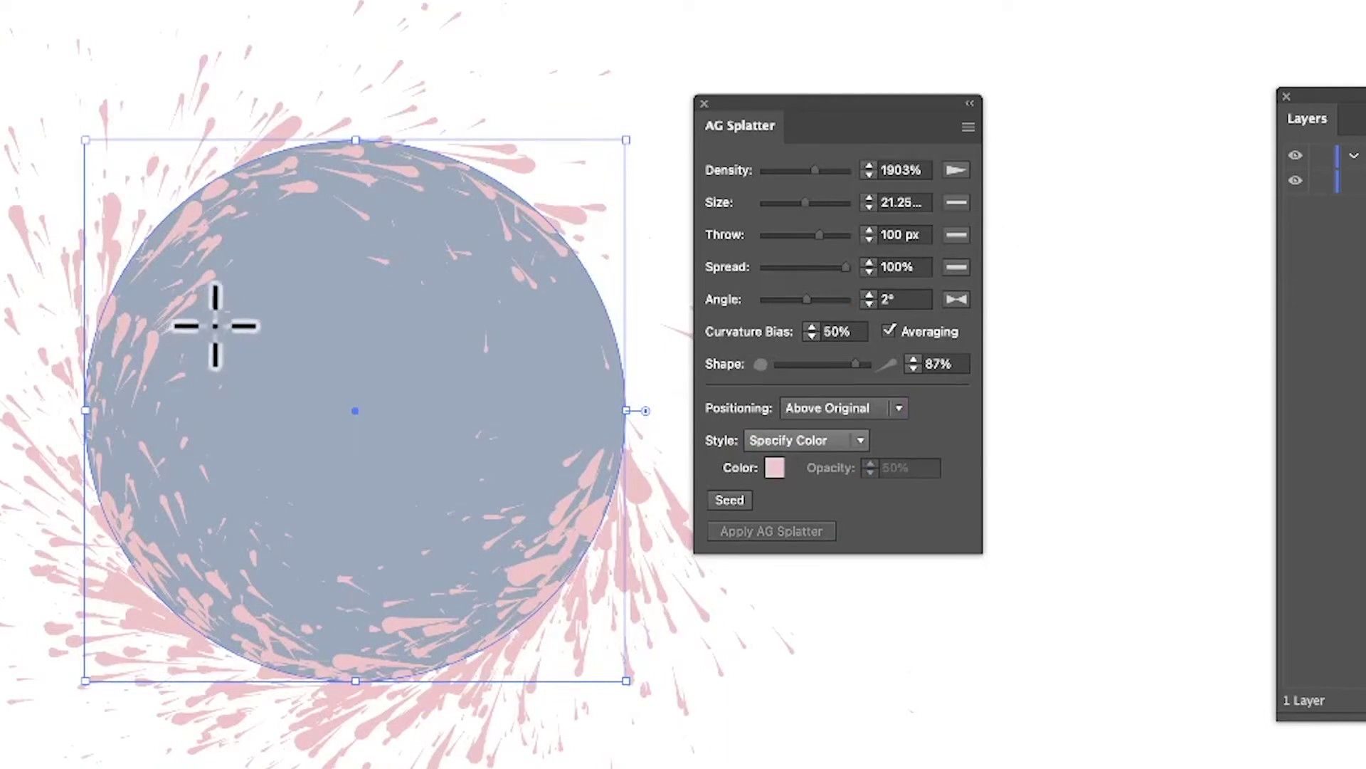
pyautogui.moveTo(858, 364)
pyautogui.mouseDown()
pyautogui.moveTo(796, 361)
pyautogui.moveTo(840, 364)
pyautogui.mouseUp()
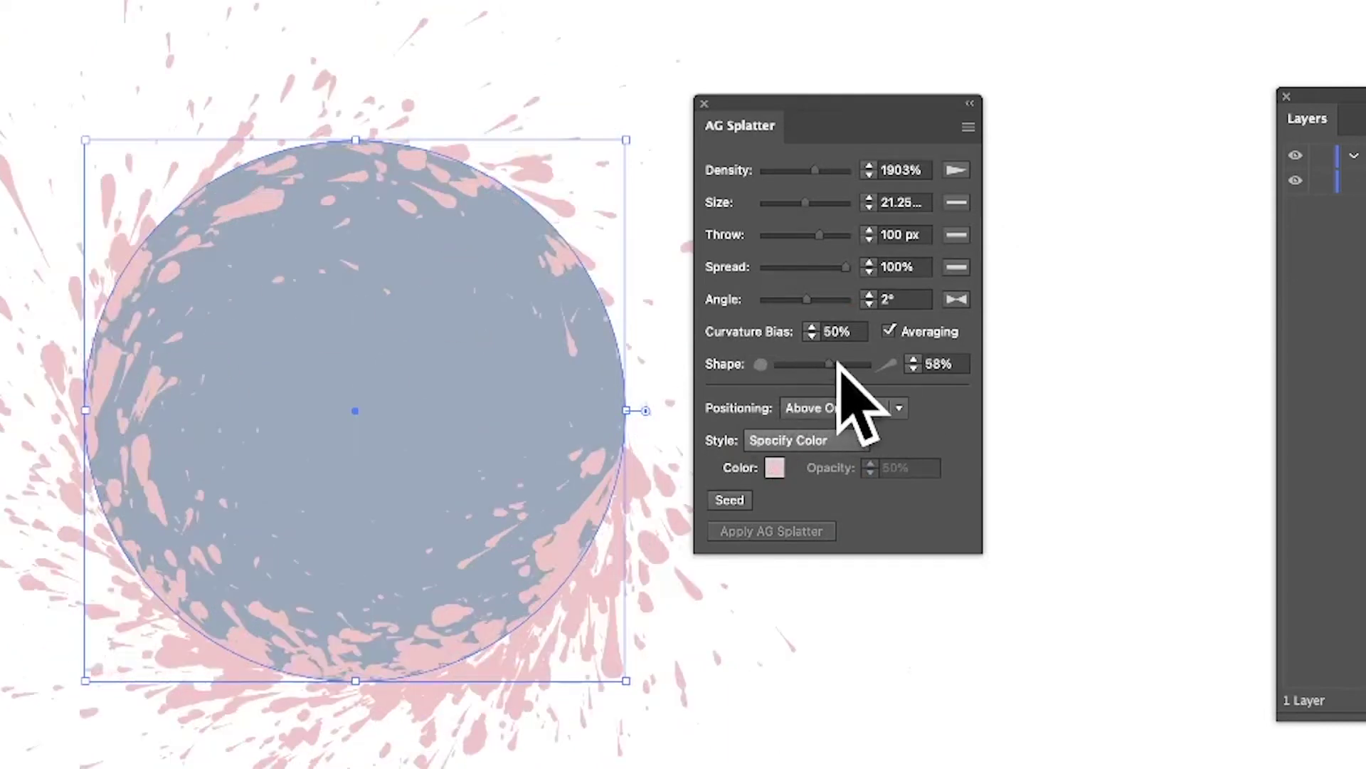
# Try Specify Opacity style at 100%, set Shape to 17%, and raise Density
pyautogui.click(799, 440)
pyautogui.click(808, 512)
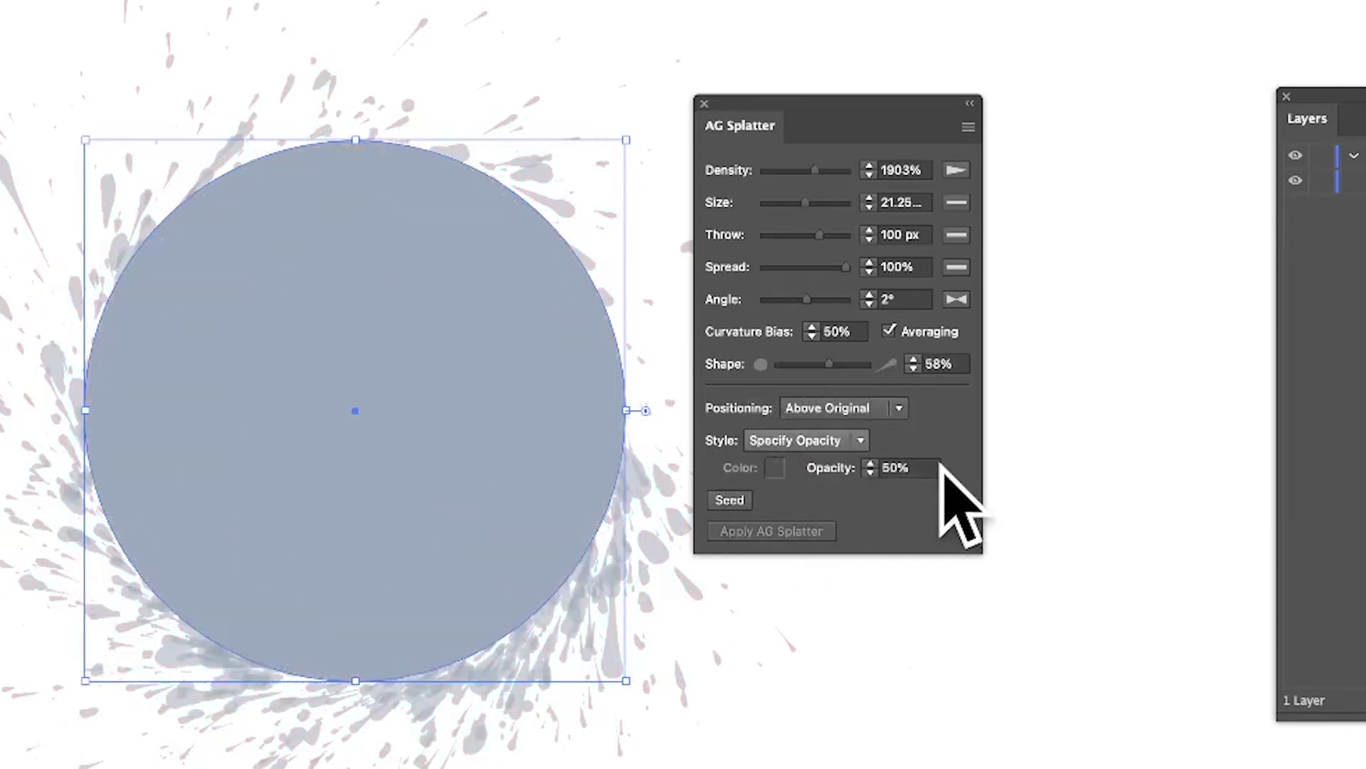
pyautogui.moveTo(919, 468); pyautogui.dragTo(879, 468)
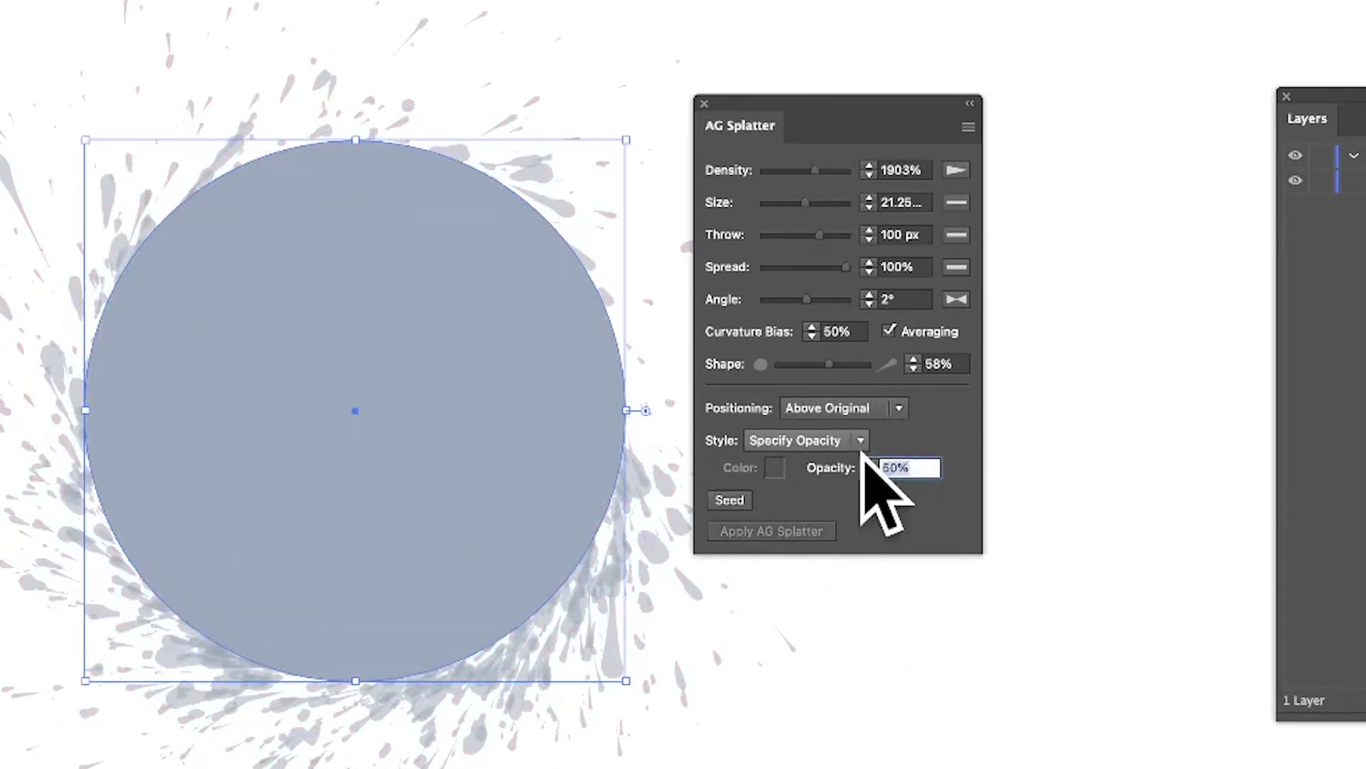
pyautogui.write('100')
pyautogui.press('Tab')
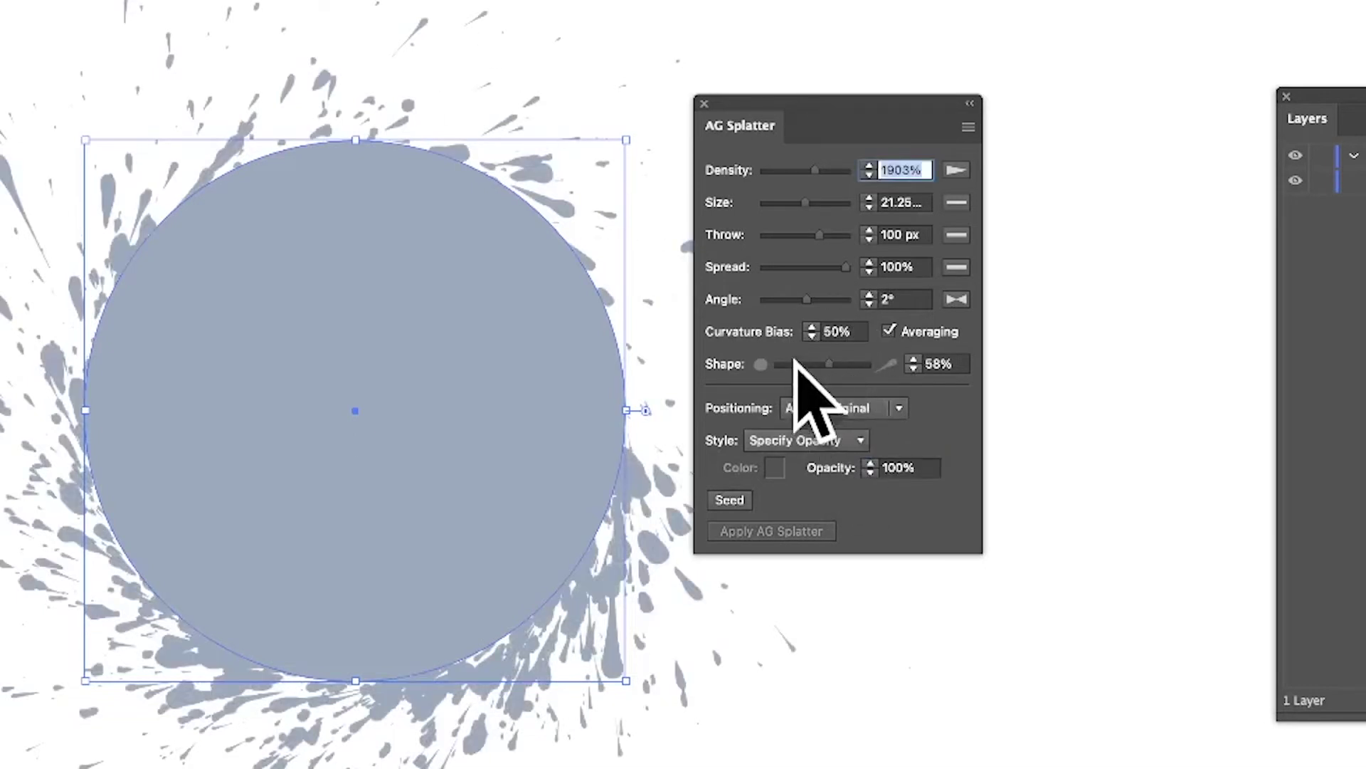
pyautogui.moveTo(795, 361); pyautogui.dragTo(793, 361)
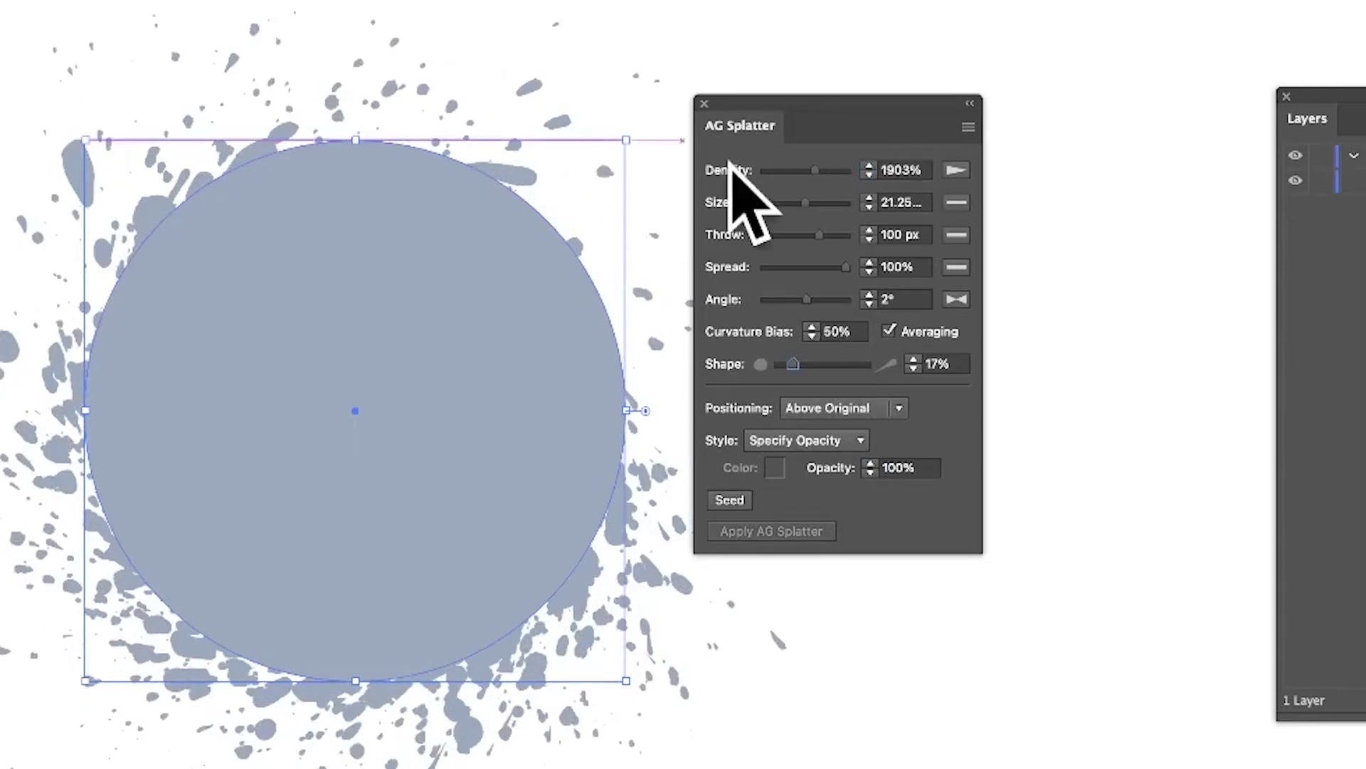
pyautogui.moveTo(814, 171); pyautogui.dragTo(834, 171)
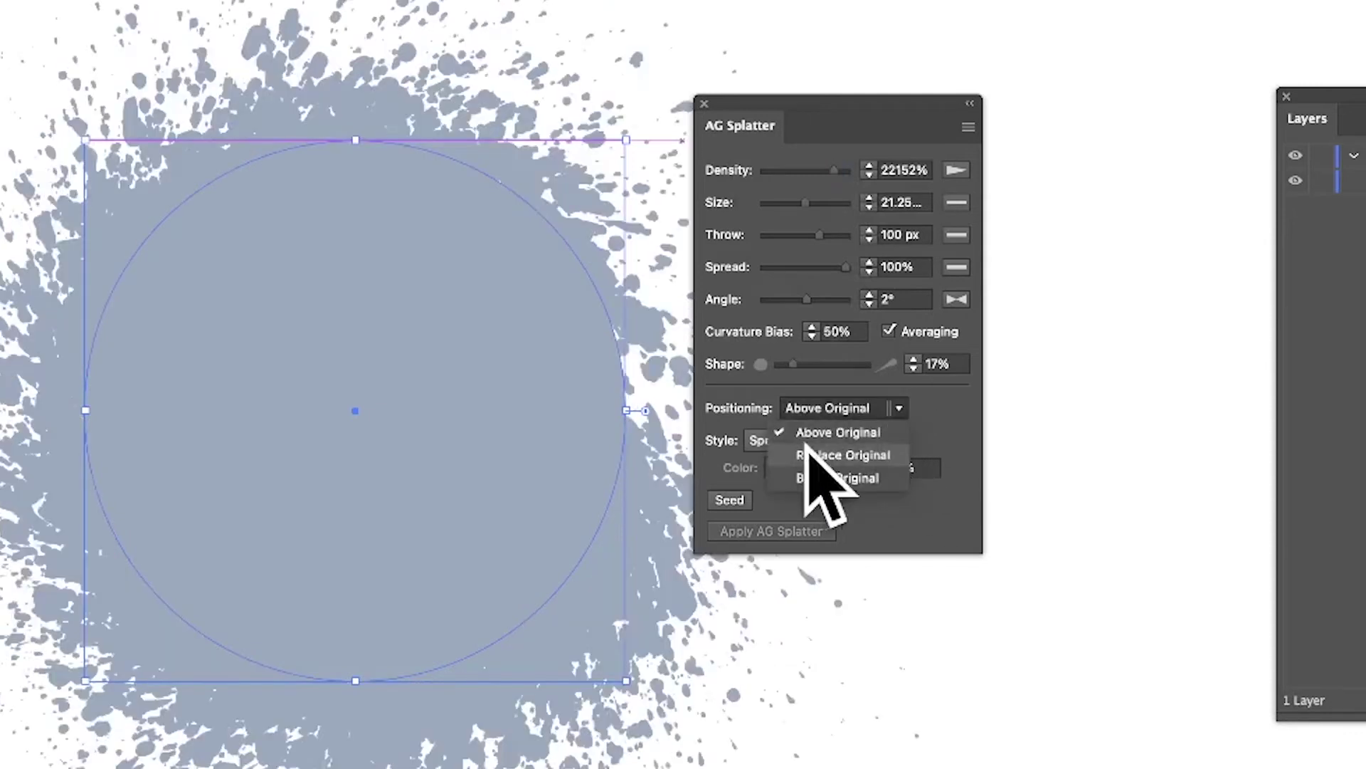
# Switch the style back to Specify Color, lower Density to 5721%, and show the Appearance panel
pyautogui.click(930, 457)
pyautogui.click(794, 441)
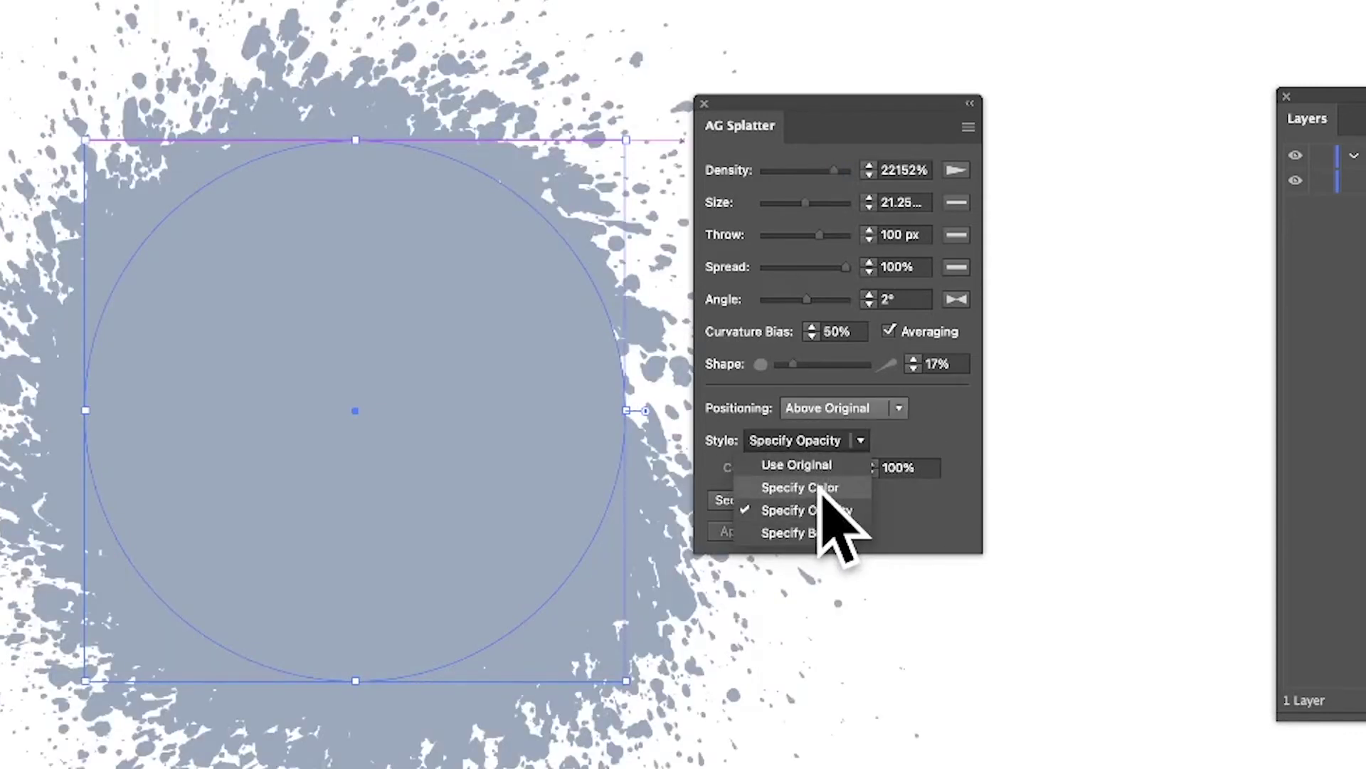
pyautogui.click(820, 487)
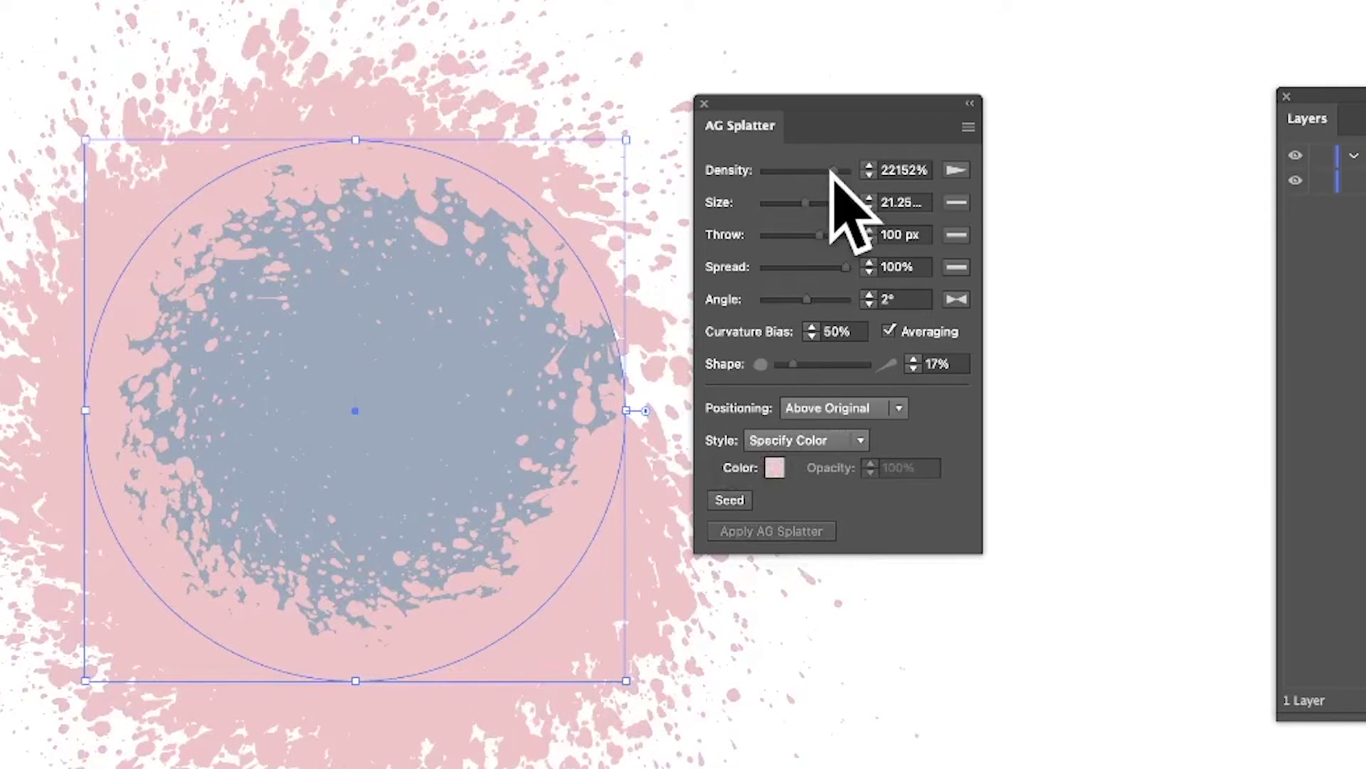
pyautogui.moveTo(831, 171)
pyautogui.mouseDown()
pyautogui.moveTo(811, 170)
pyautogui.moveTo(824, 169)
pyautogui.mouseUp()
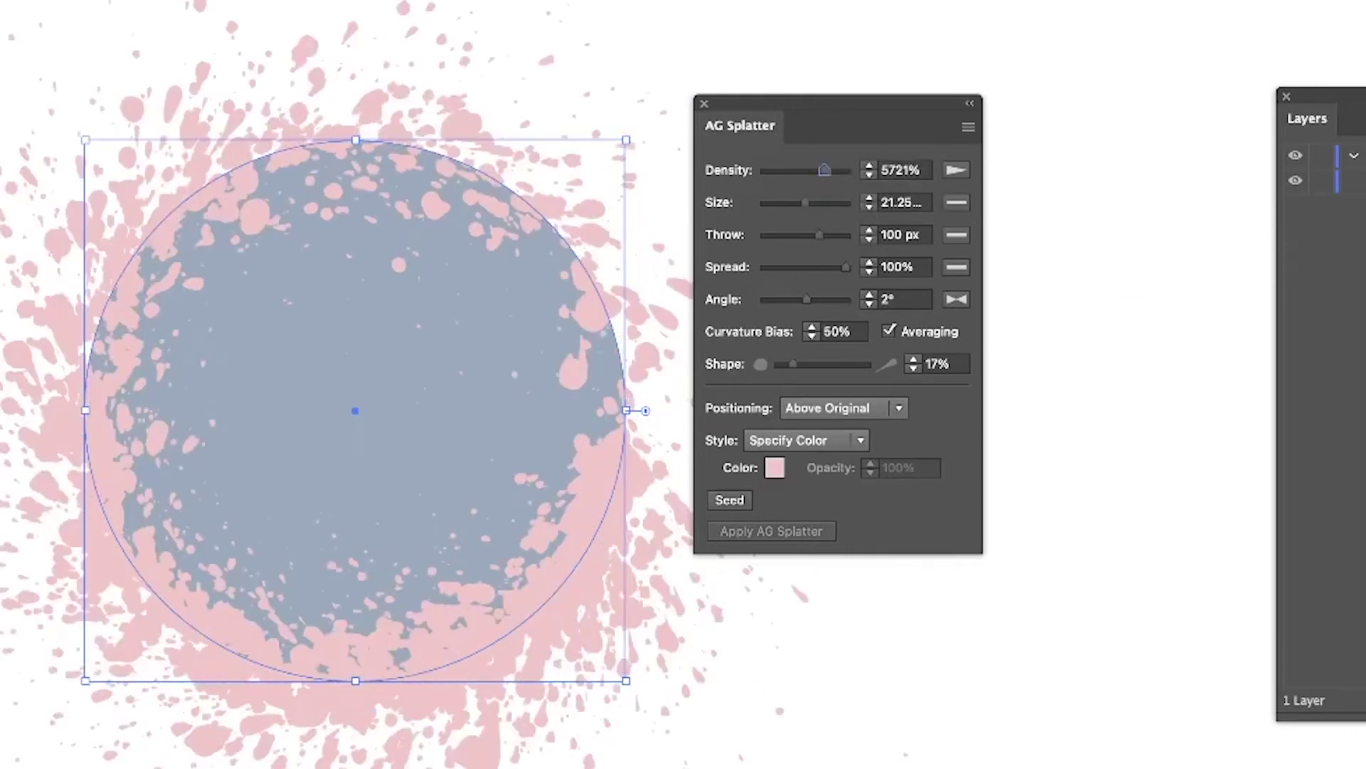
pyautogui.hotkey('shift', 'F6')
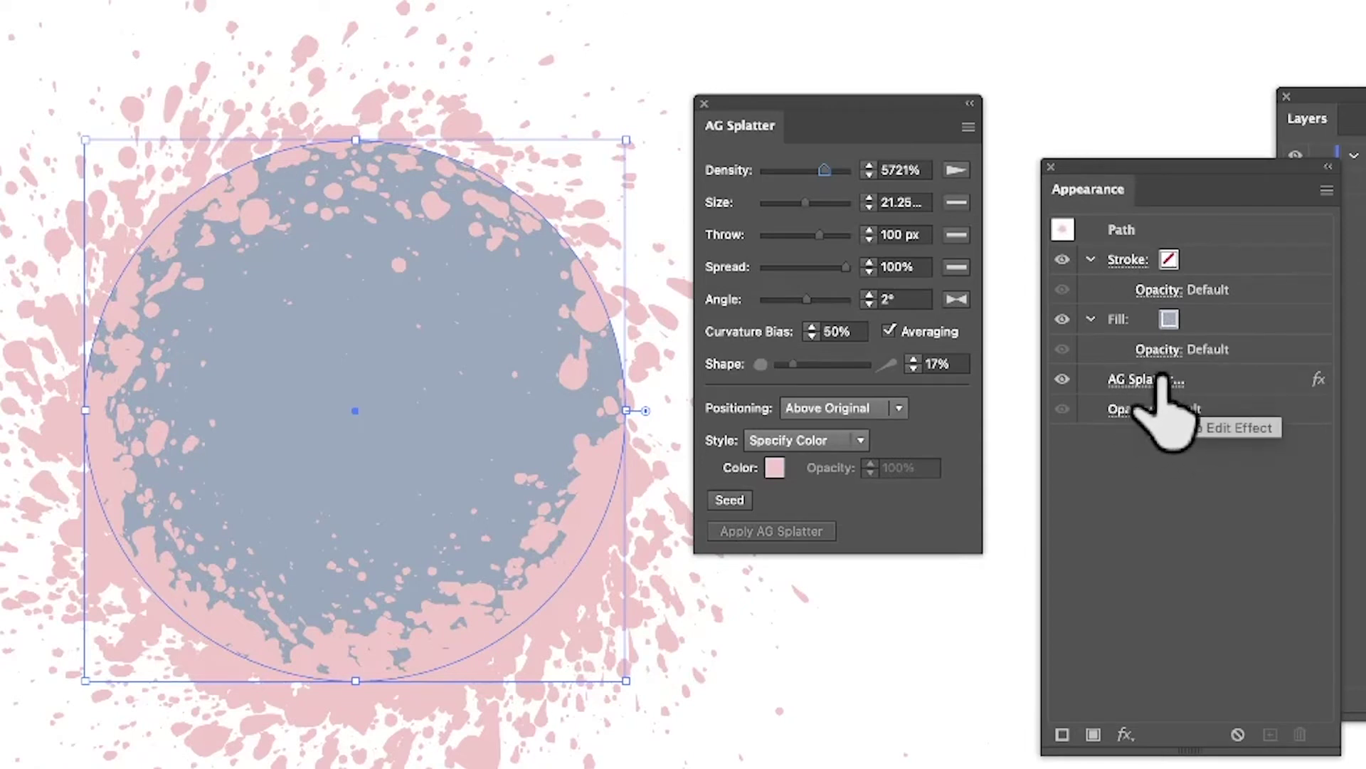
# Select the AG Splatter effect in Appearance and nudge the circle slightly right
pyautogui.click(1142, 381)
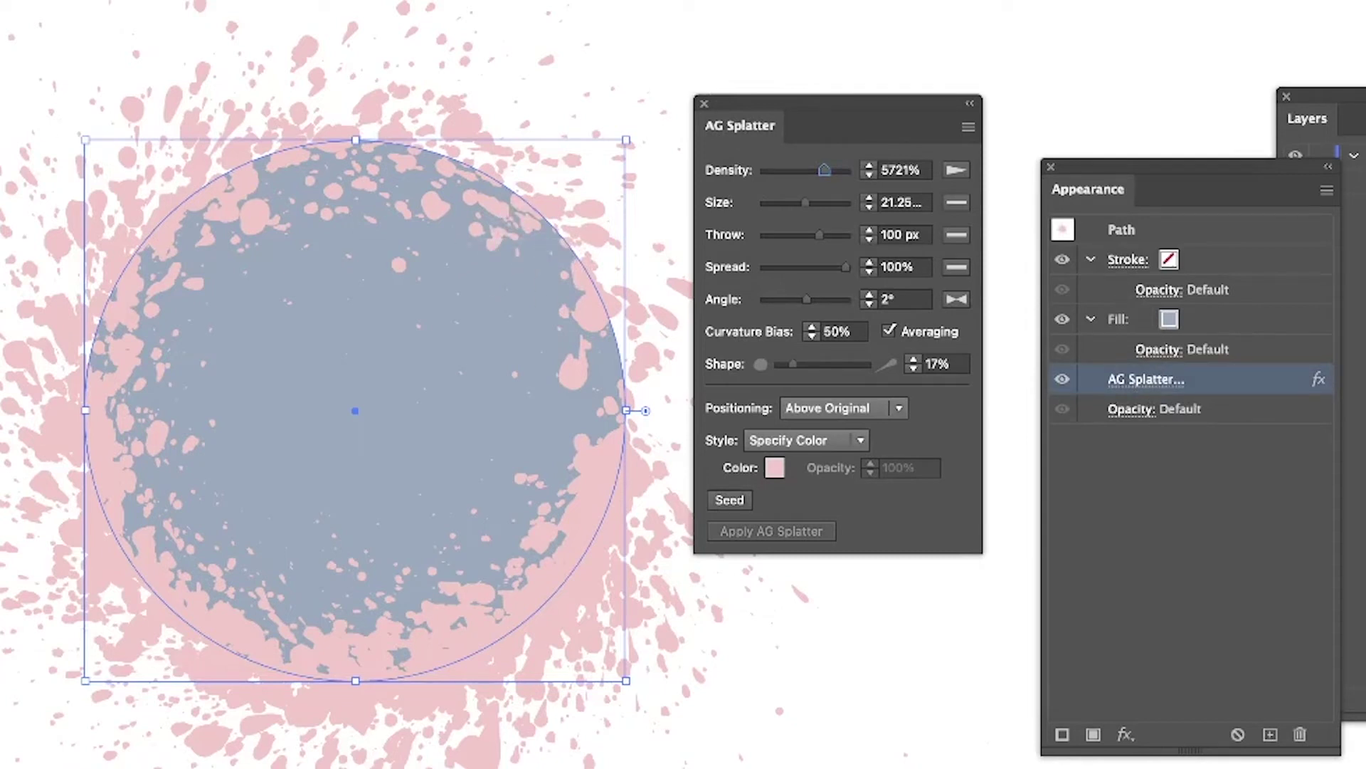
pyautogui.click(82, 141)
pyautogui.moveTo(306, 340); pyautogui.dragTo(350, 334)
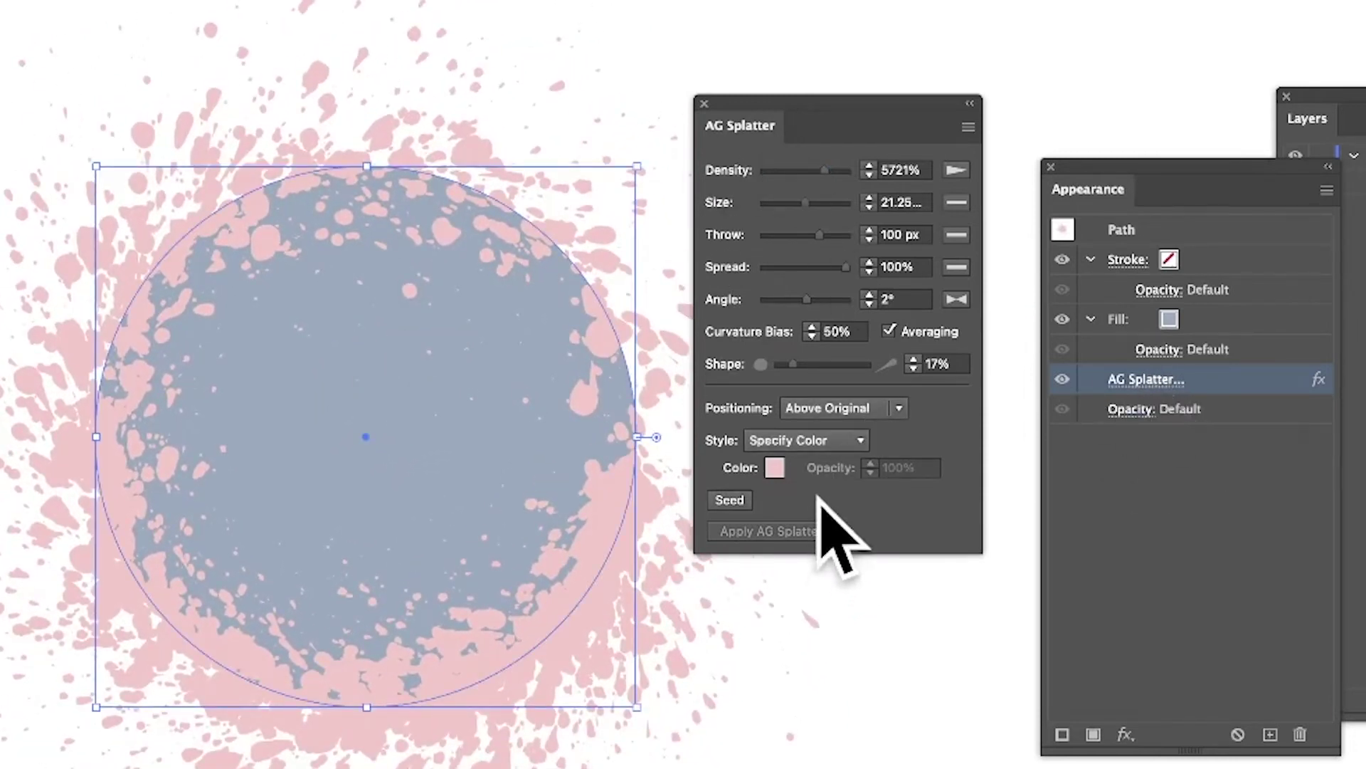
# Reseed the splatter and set Shape 41%, Throw 478 px and Spread 0%
pyautogui.click(729, 500)
pyautogui.moveTo(795, 370); pyautogui.dragTo(813, 376)
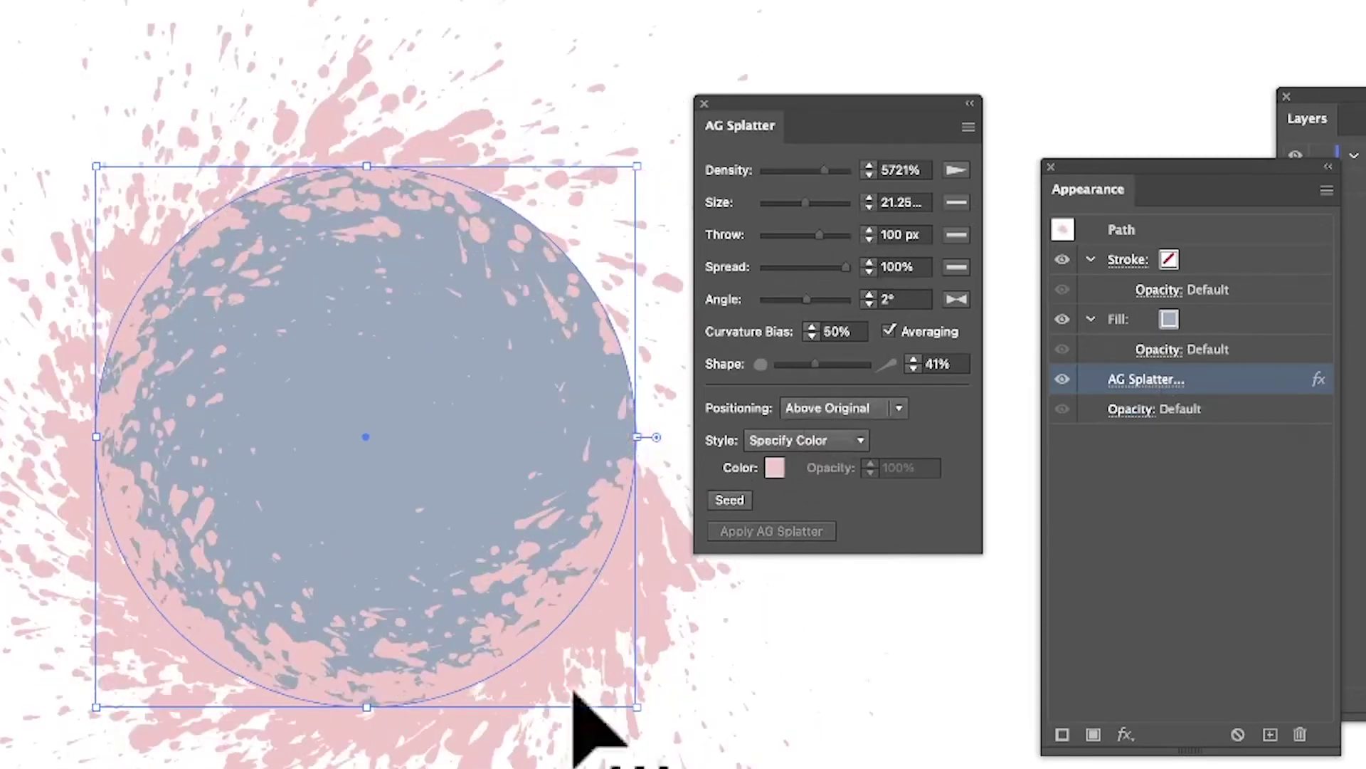
pyautogui.moveTo(822, 235); pyautogui.dragTo(839, 234)
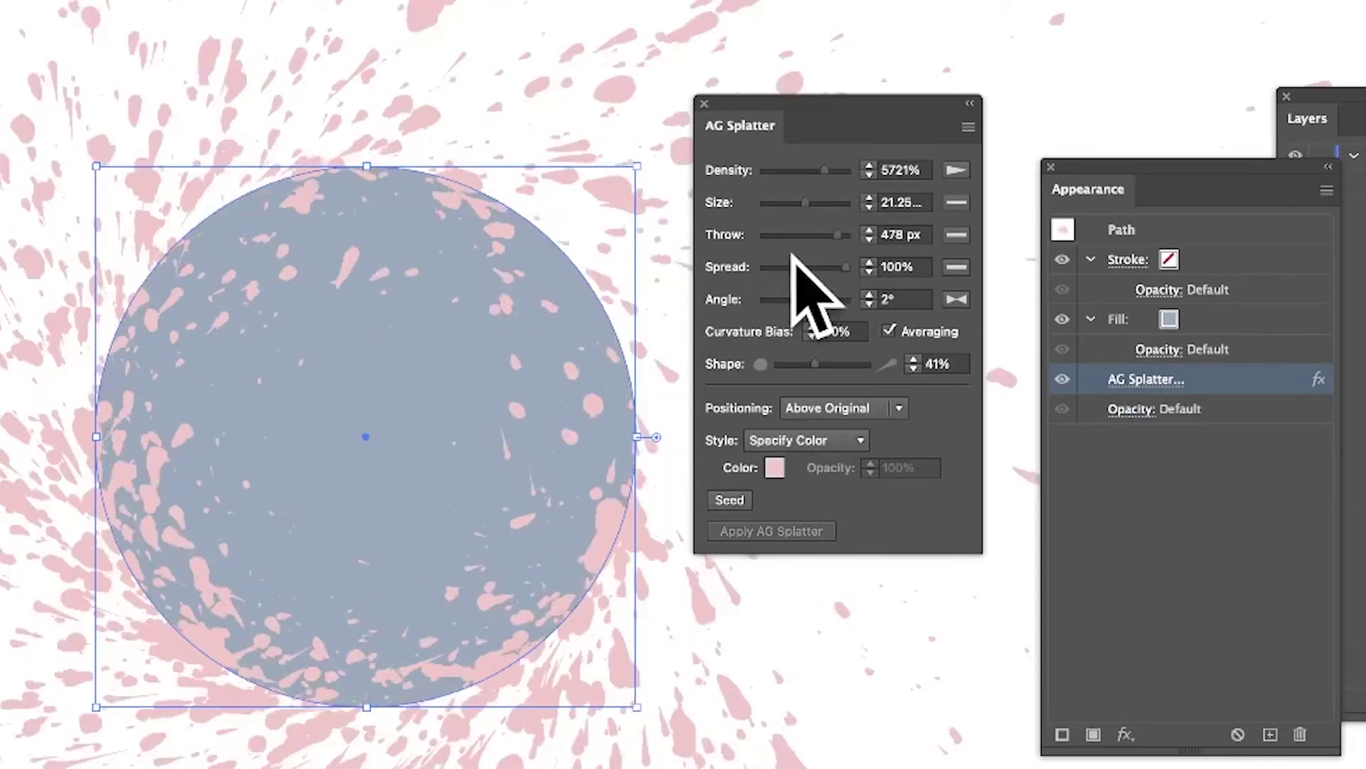
pyautogui.moveTo(845, 266); pyautogui.dragTo(771, 265)
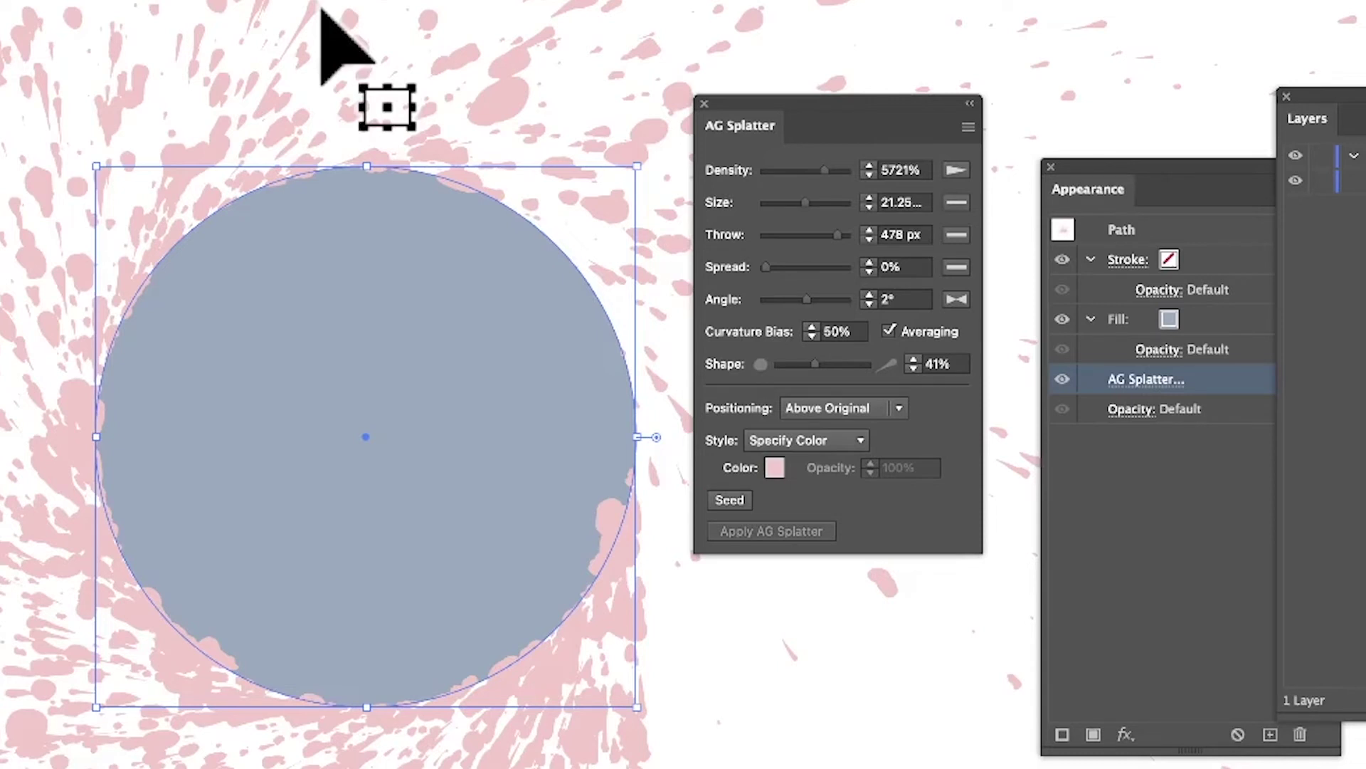
# Replace the splattered circle with the word 'type', scaled up large and moved onto the canvas
pyautogui.press('Delete')
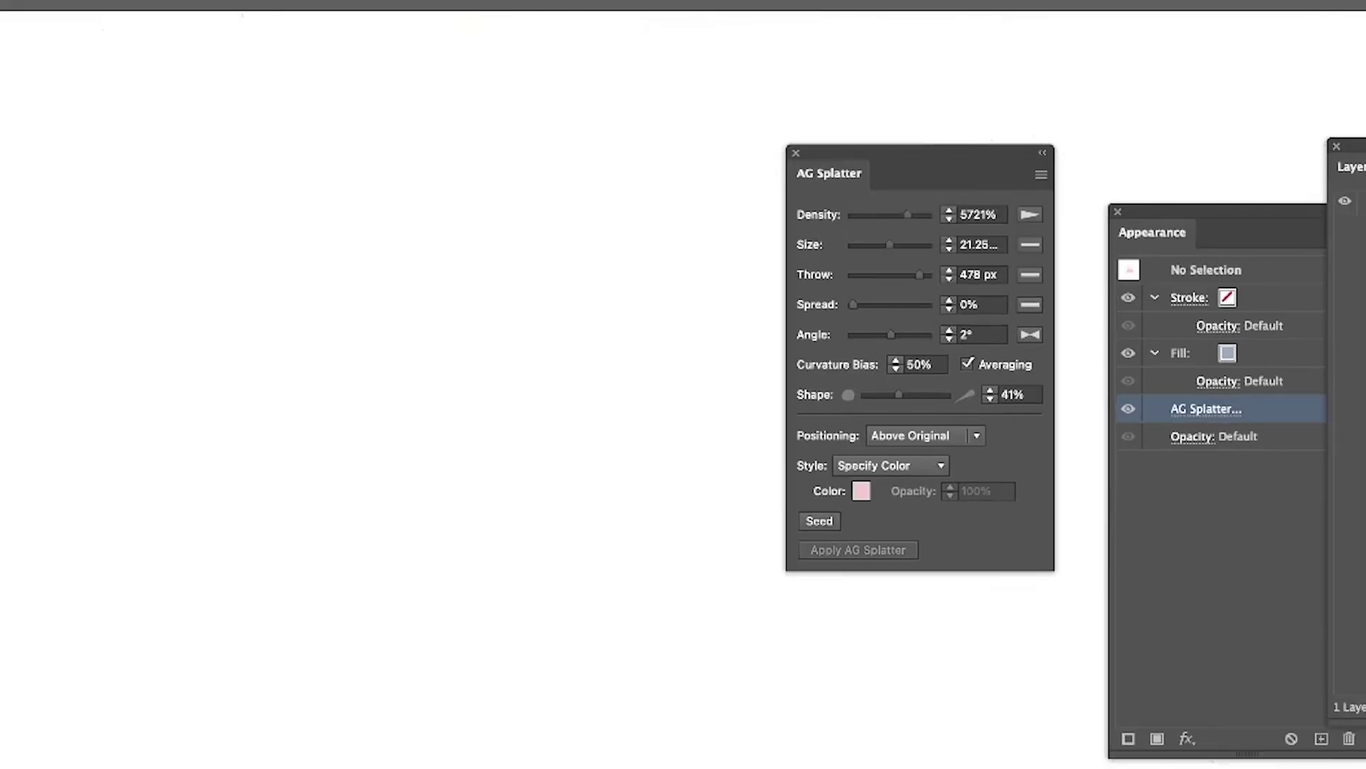
pyautogui.click(299, 360)
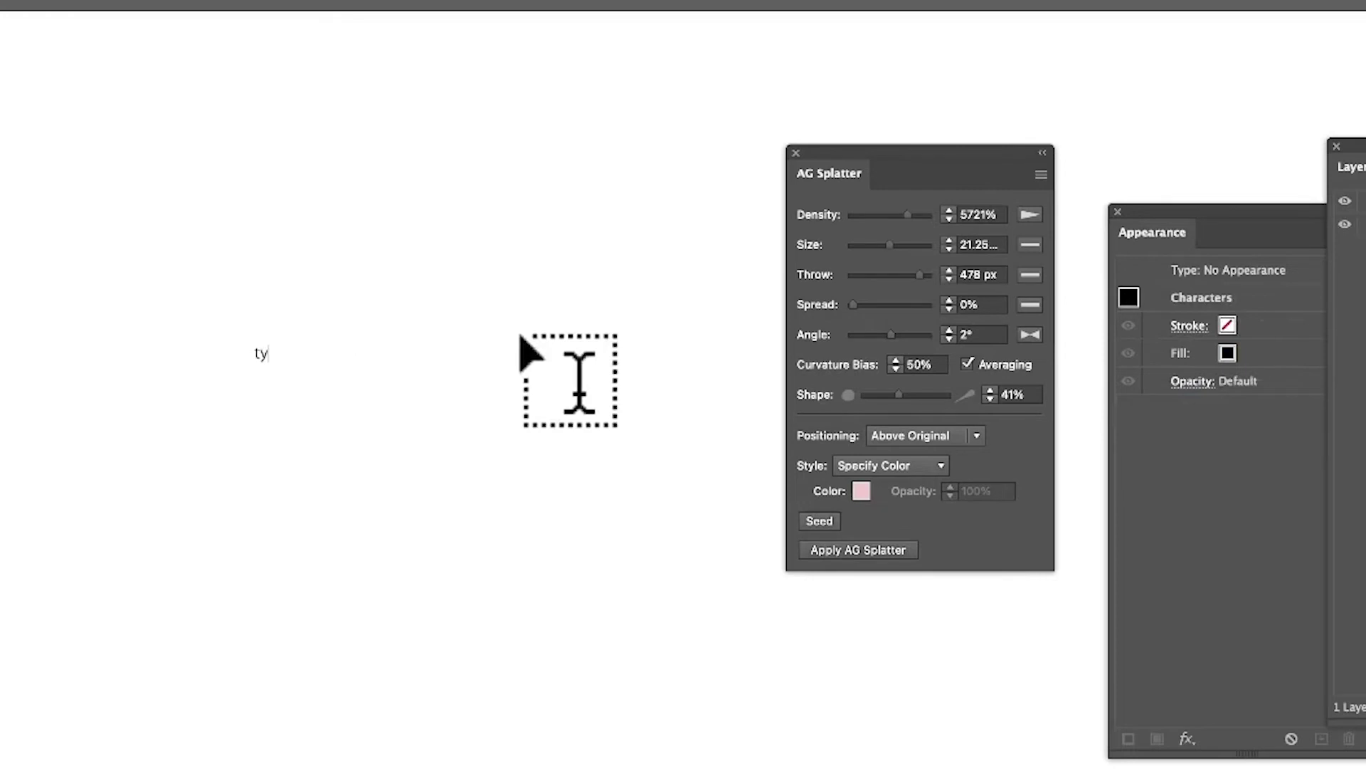
pyautogui.press('Escape')
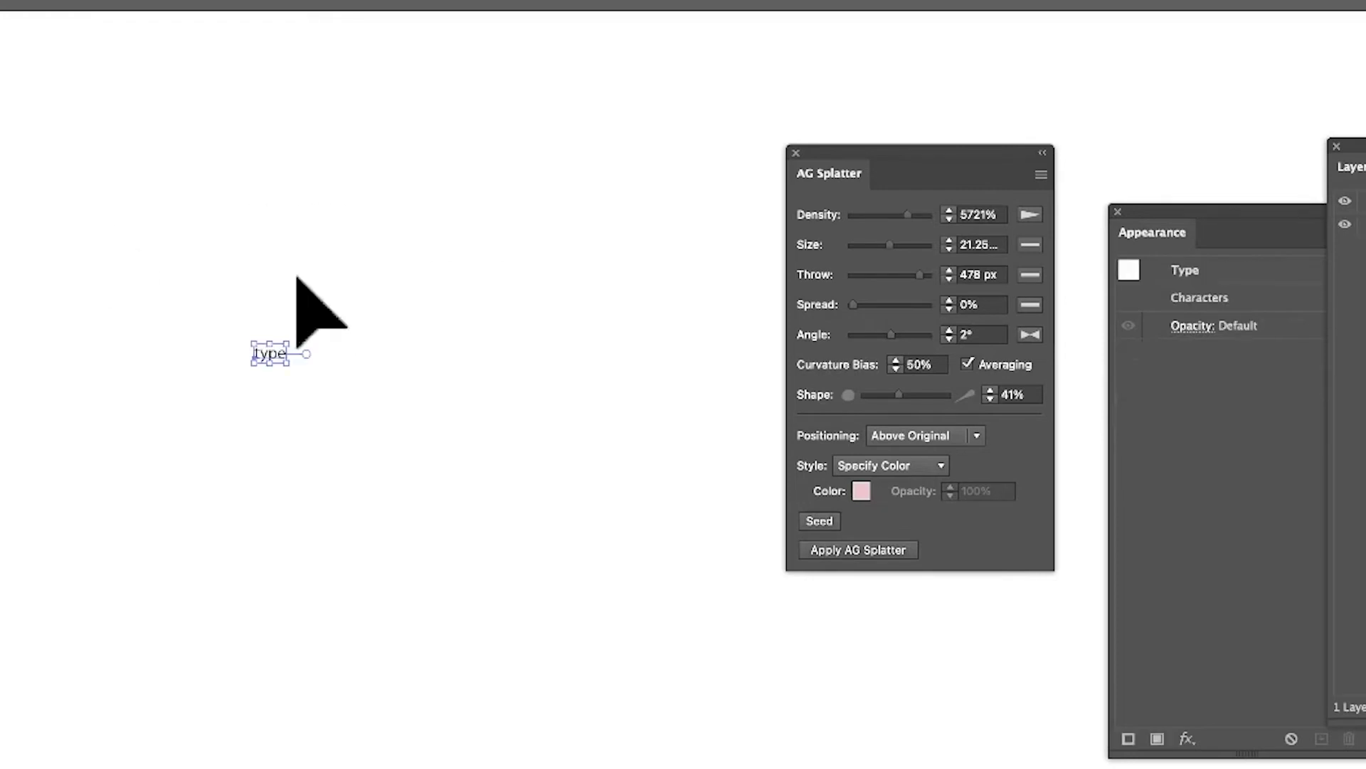
pyautogui.moveTo(300, 371); pyautogui.dragTo(992, 765)
pyautogui.moveTo(886, 665); pyautogui.dragTo(670, 619)
pyautogui.moveTo(874, 156); pyautogui.dragTo(959, 145)
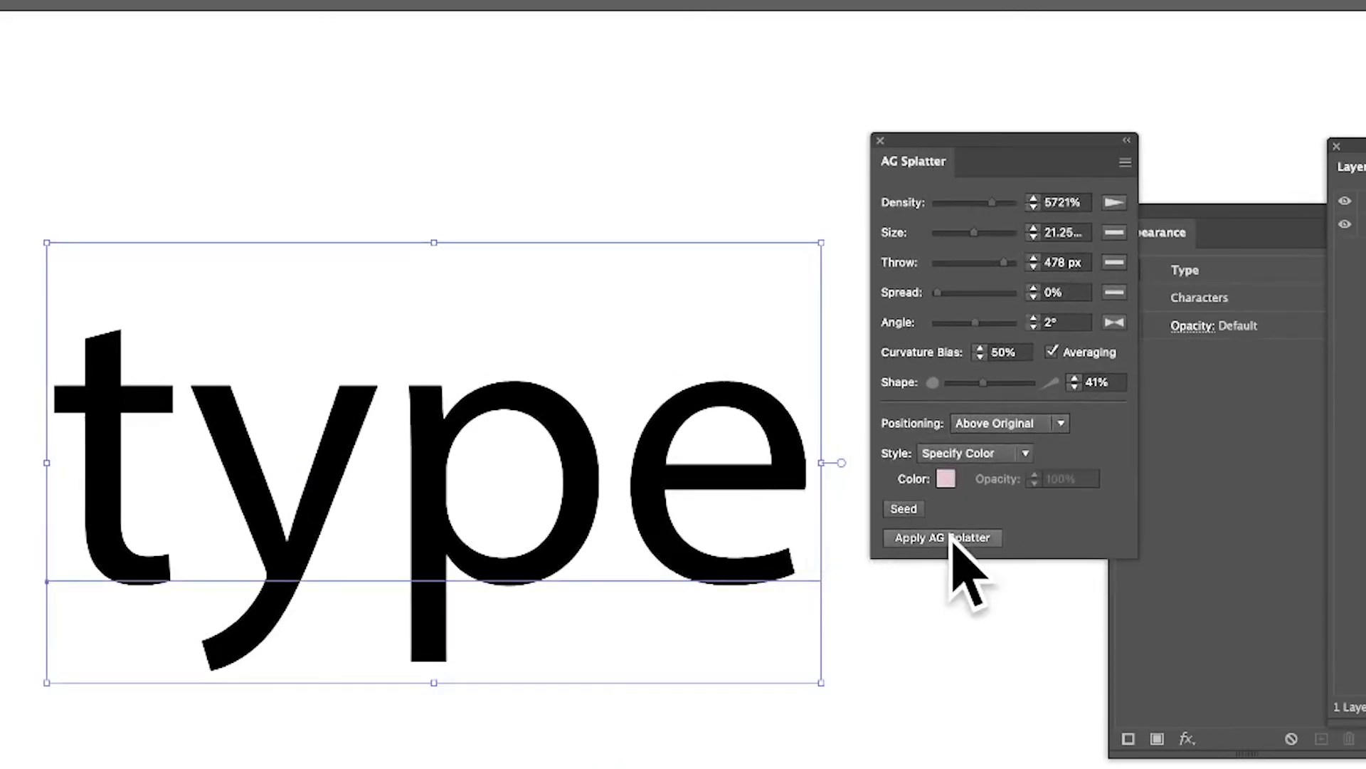
# Apply pink AG Splatter to 'type' at Density 511%, keeping Positioning at Above Original
pyautogui.click(983, 535)
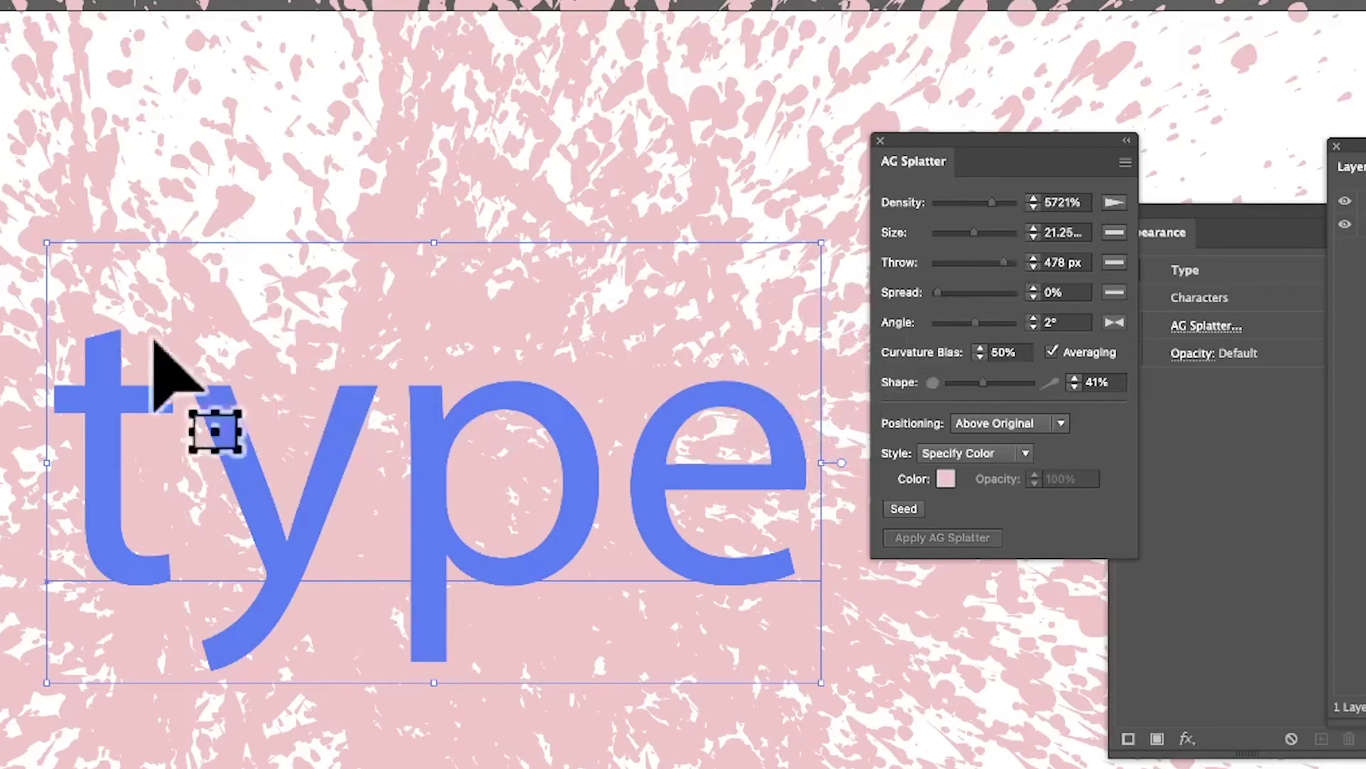
pyautogui.moveTo(994, 204); pyautogui.dragTo(975, 202)
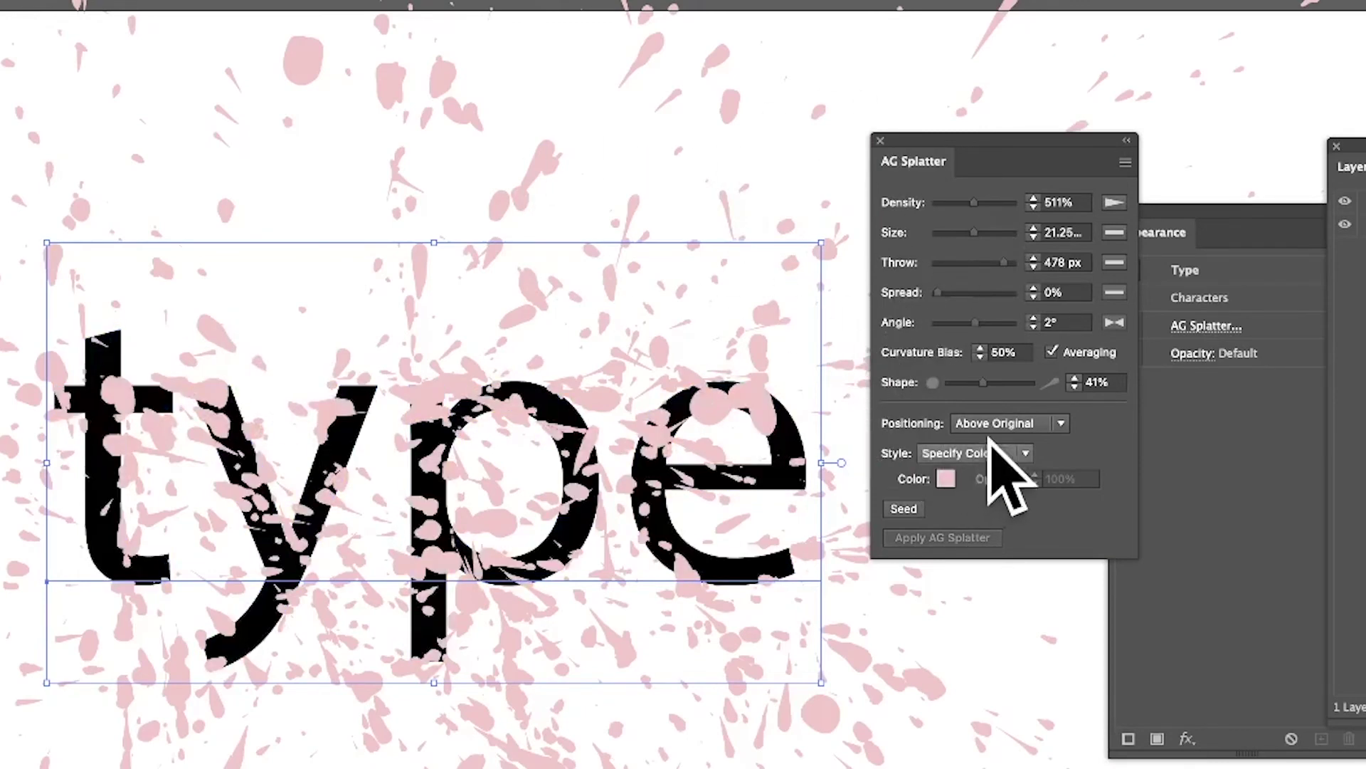
pyautogui.click(1010, 423)
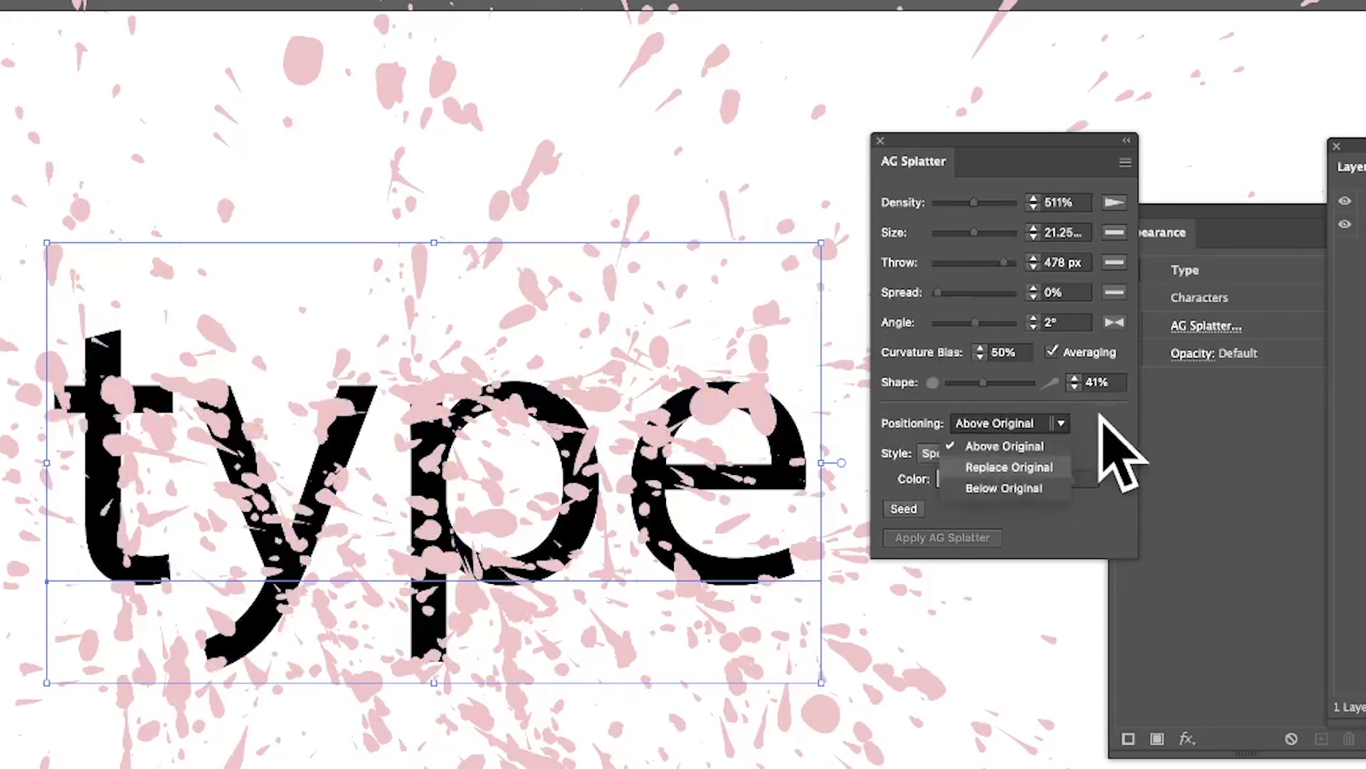
pyautogui.click(1024, 467)
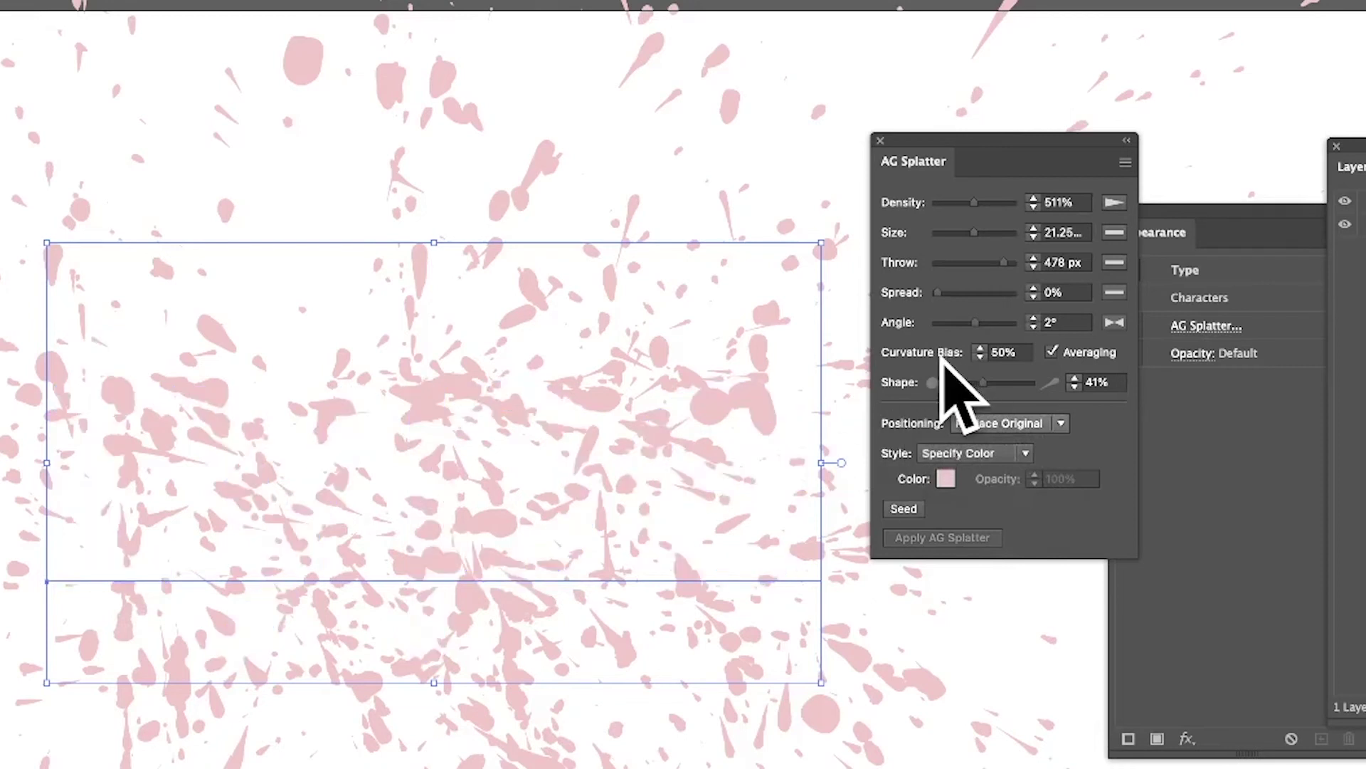
pyautogui.click(1000, 424)
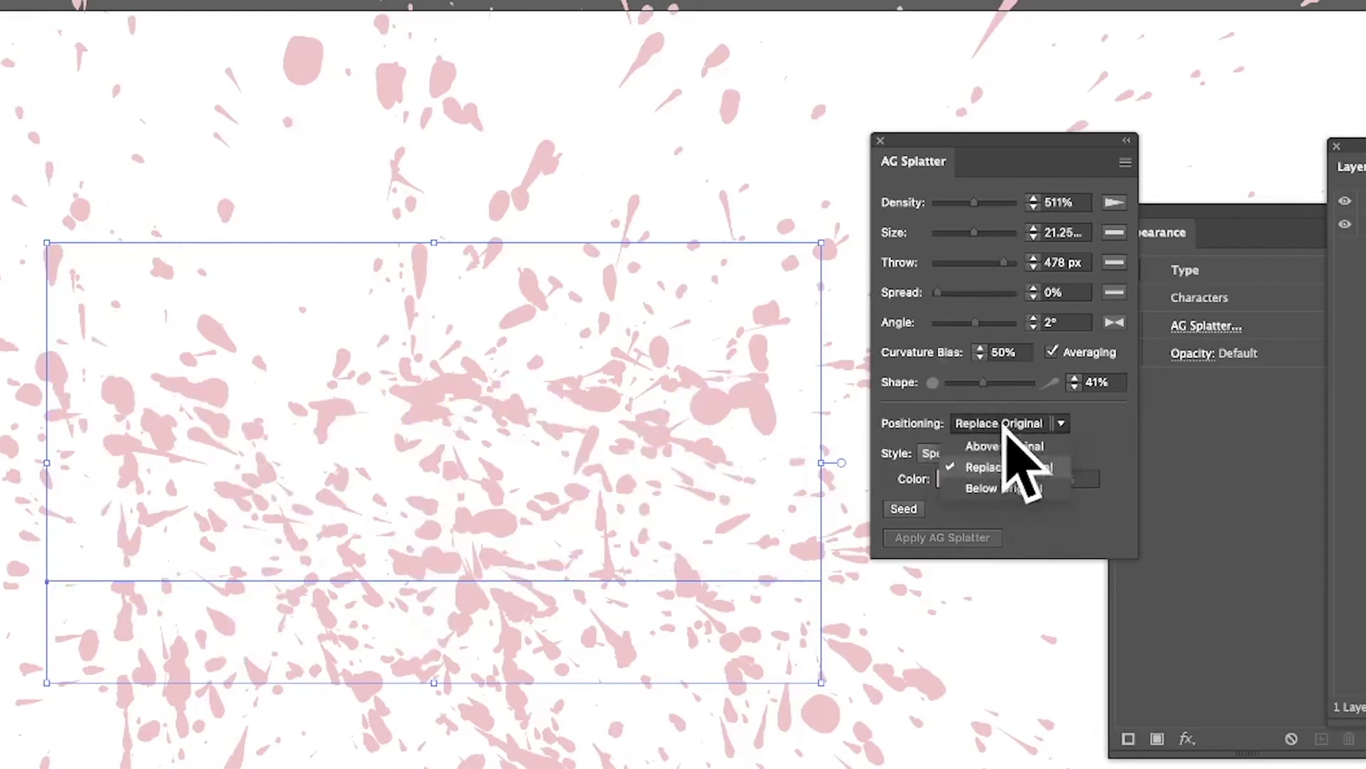
pyautogui.click(1004, 445)
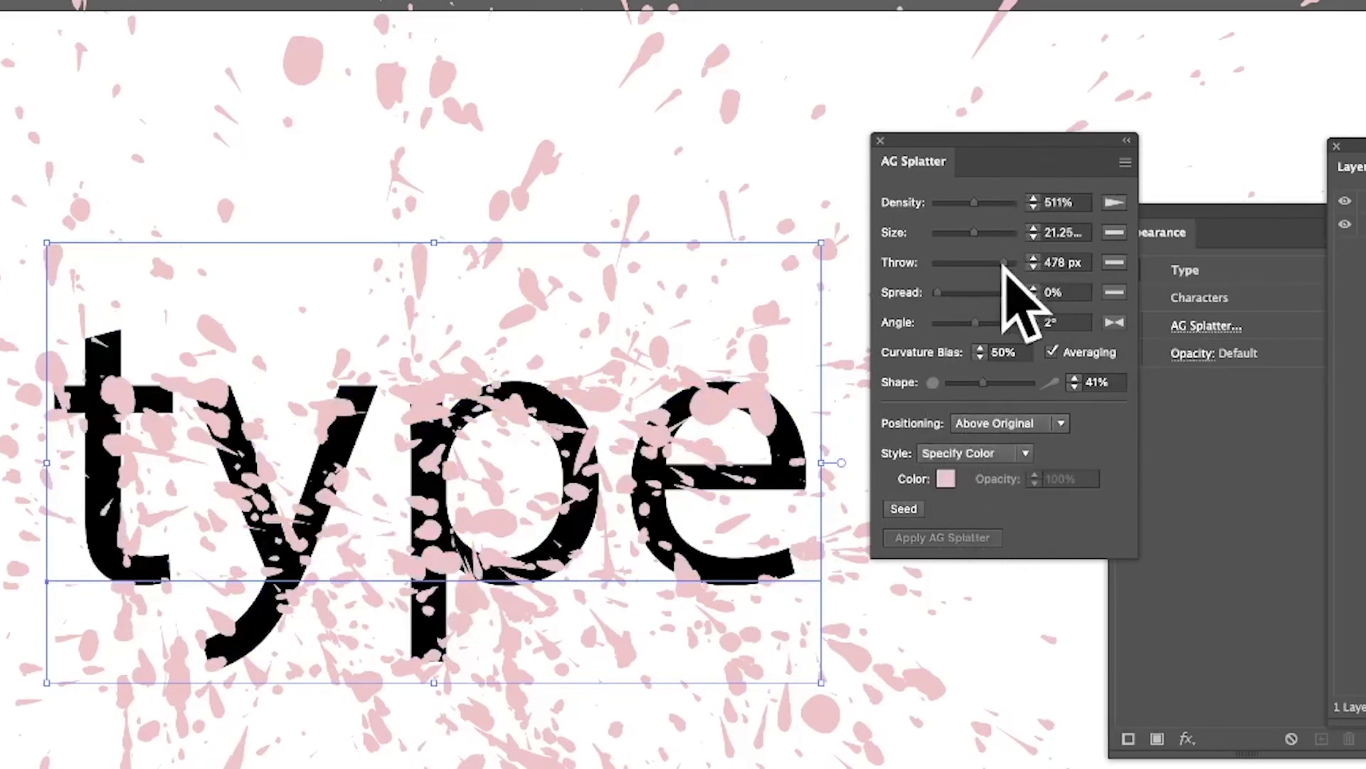
# Set the splatter Angle to -48° with a new angle mode, then shrink and move the word up-left
pyautogui.moveTo(968, 322)
pyautogui.mouseDown()
pyautogui.moveTo(1014, 317)
pyautogui.moveTo(954, 321)
pyautogui.mouseUp()
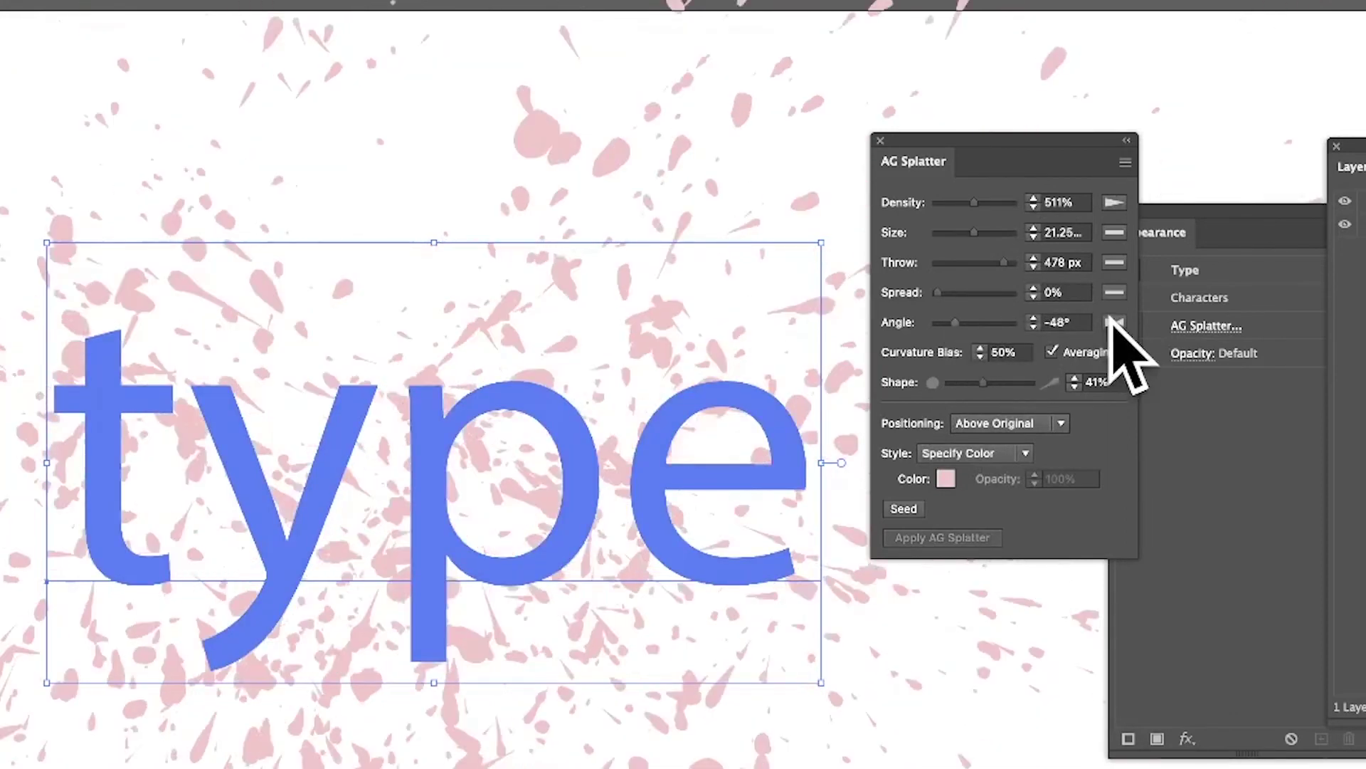
pyautogui.click(1113, 322)
pyautogui.click(1111, 347)
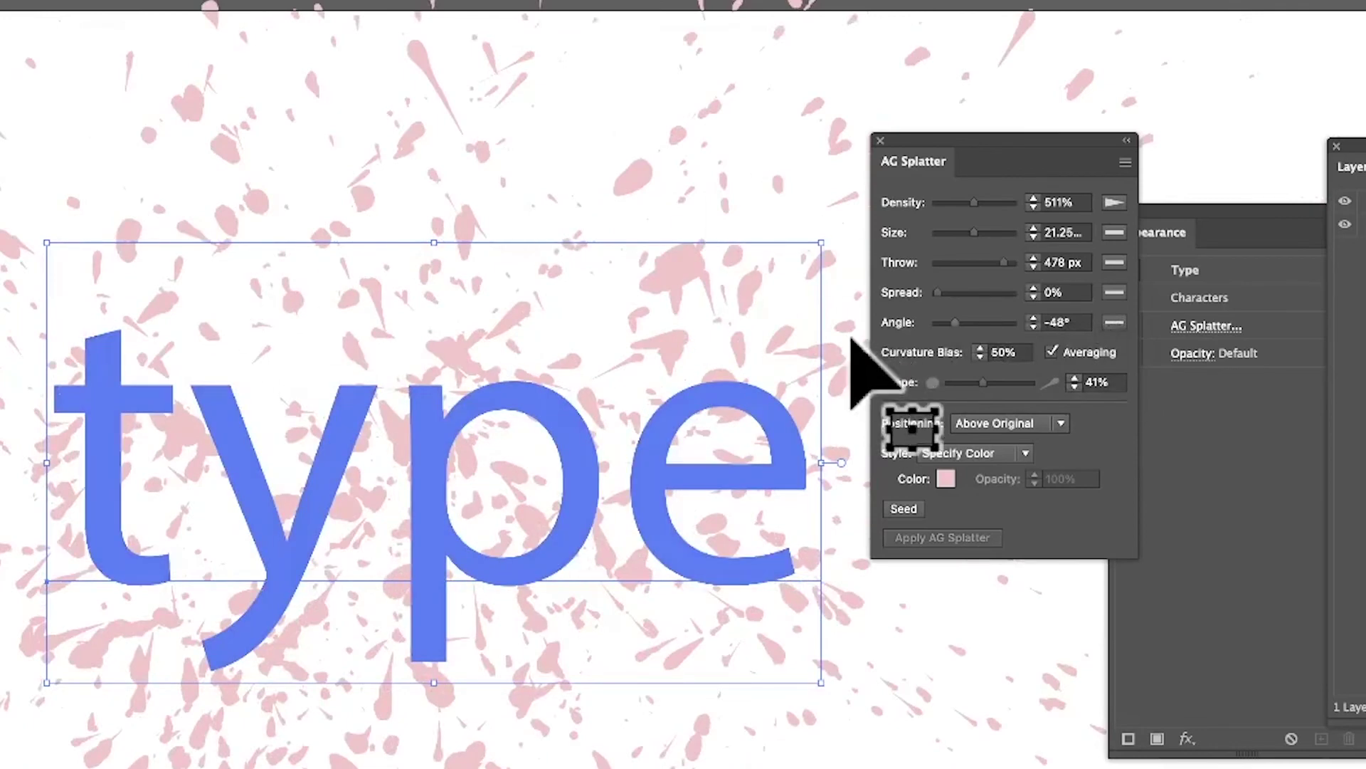
pyautogui.moveTo(47, 244); pyautogui.dragTo(377, 428)
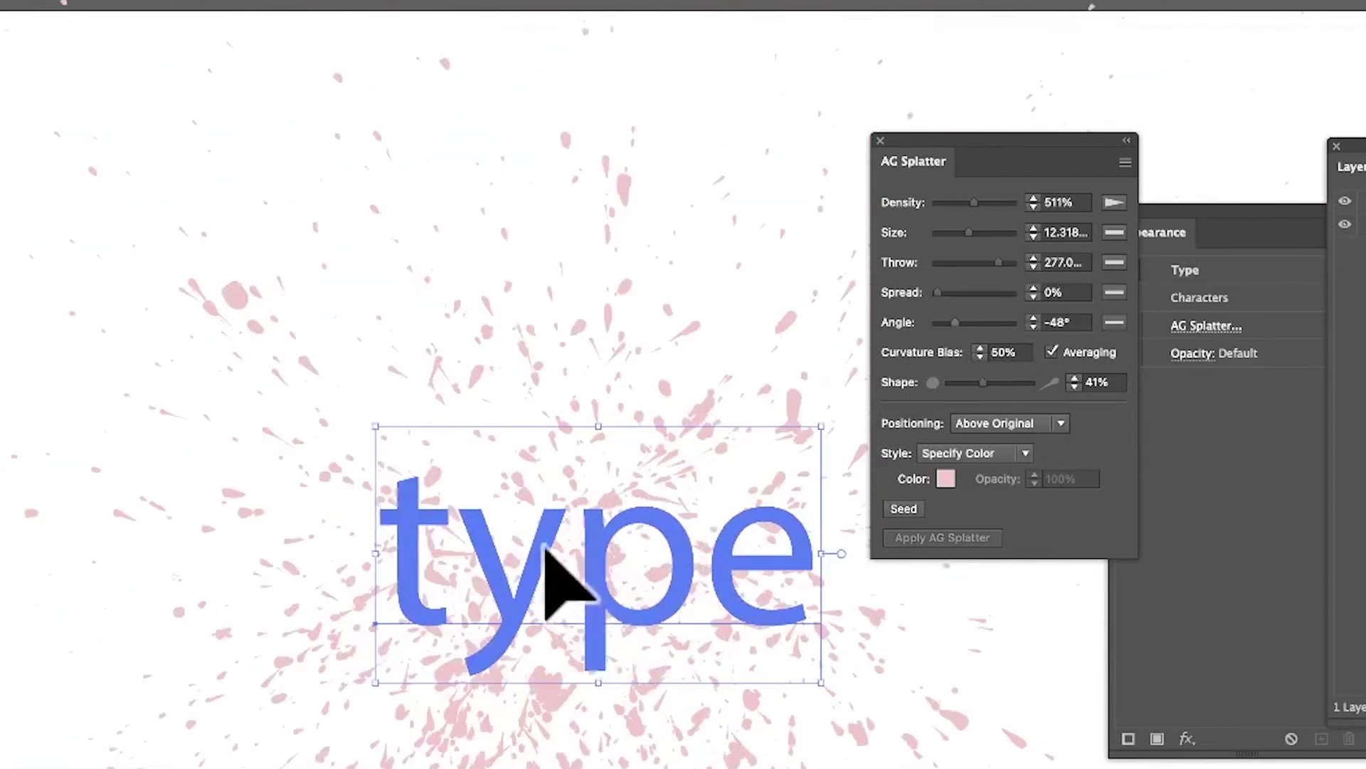
pyautogui.moveTo(548, 555); pyautogui.dragTo(398, 417)
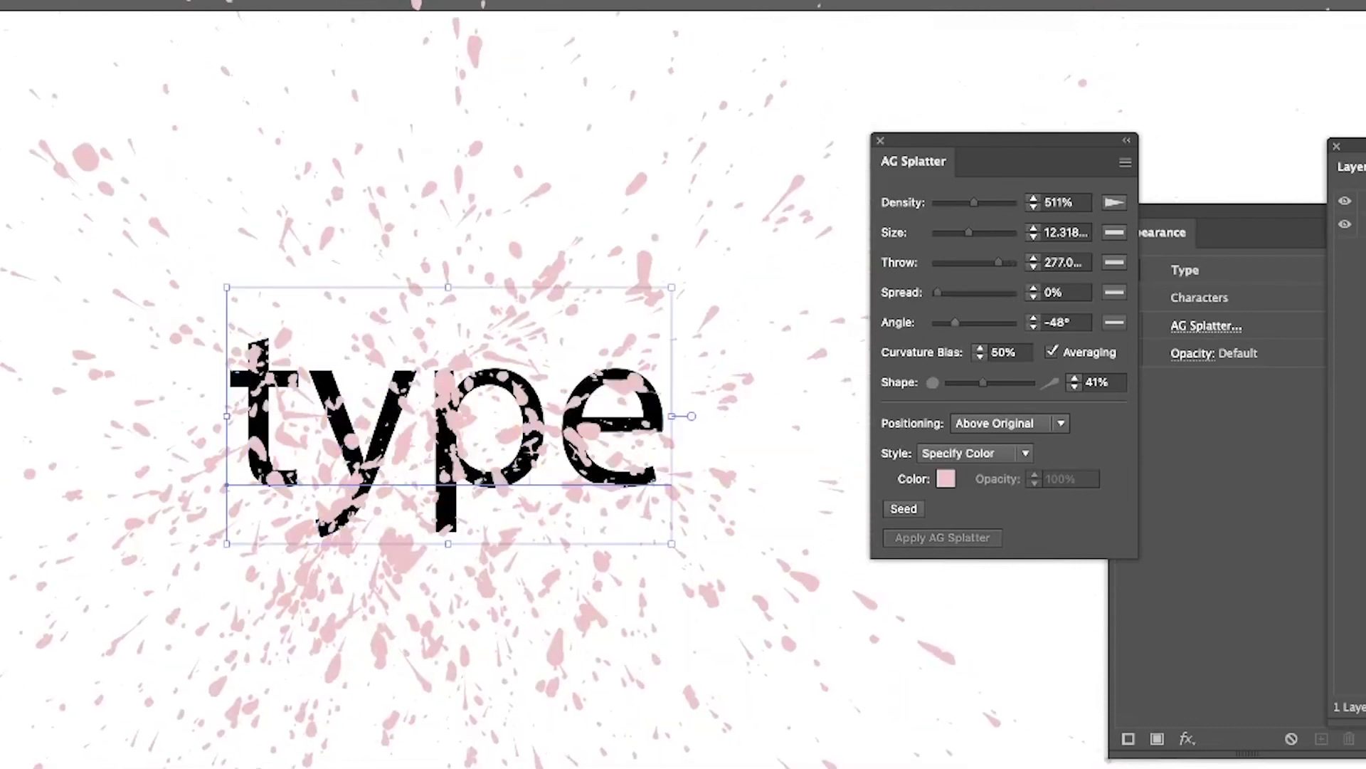
pyautogui.click(179, 0)
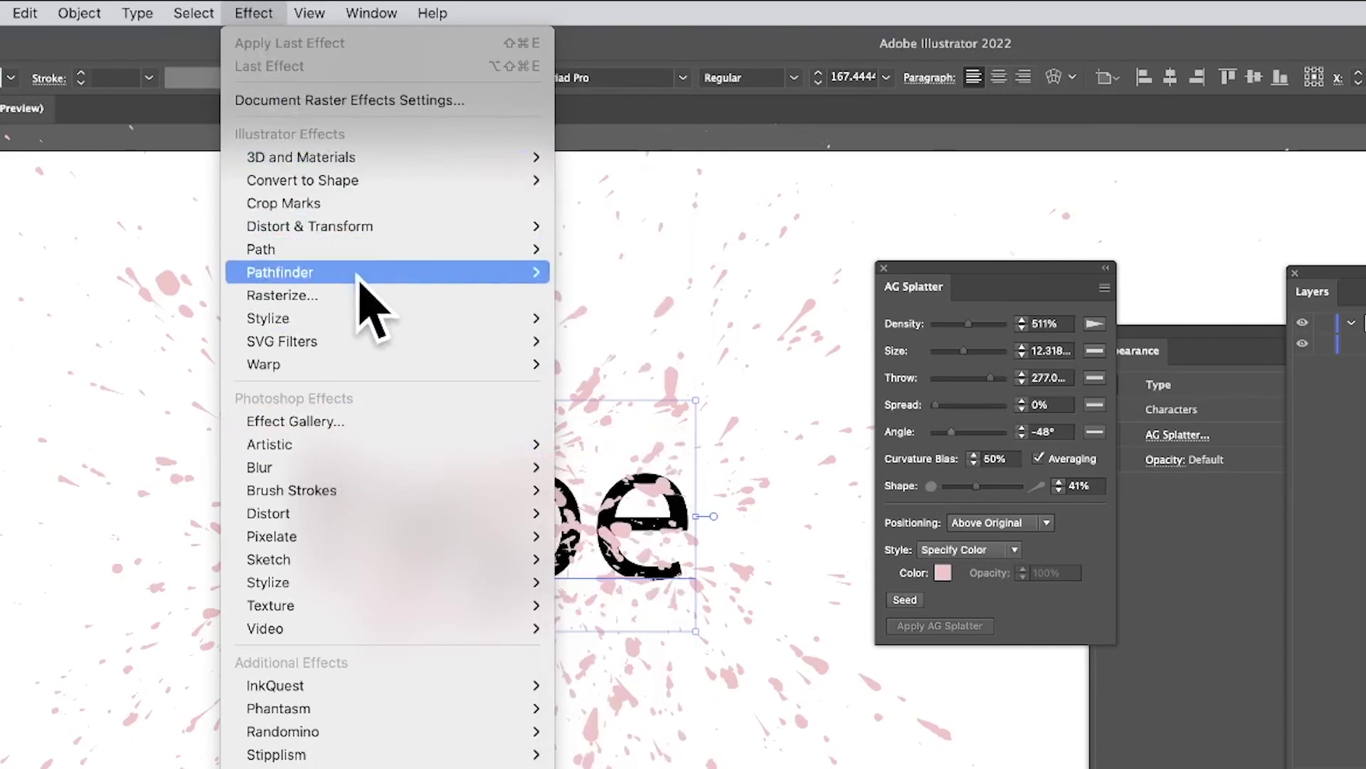
# Add a default Drop Shadow to 'type' and raise the AG Splatter Density to 1334%
pyautogui.moveTo(360, 317)
pyautogui.click(618, 319)
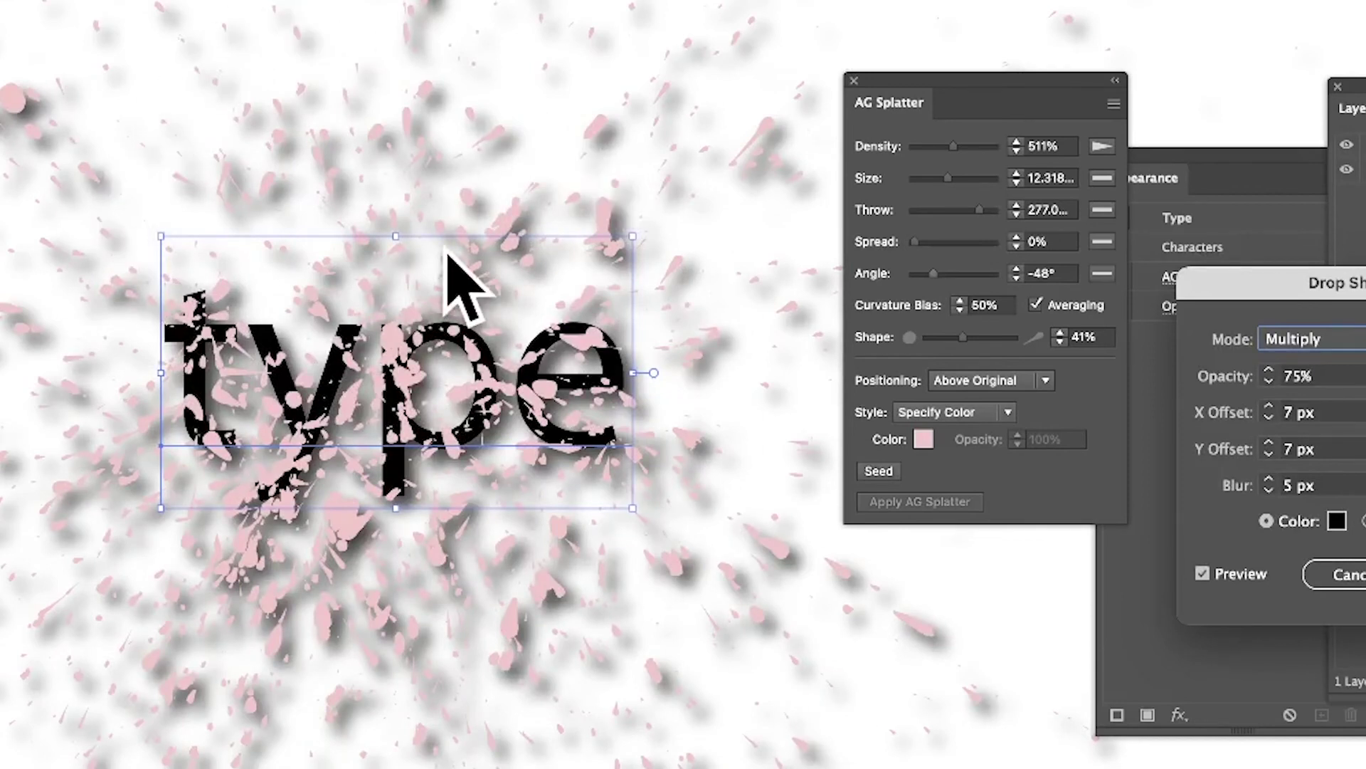
pyautogui.press('Return')
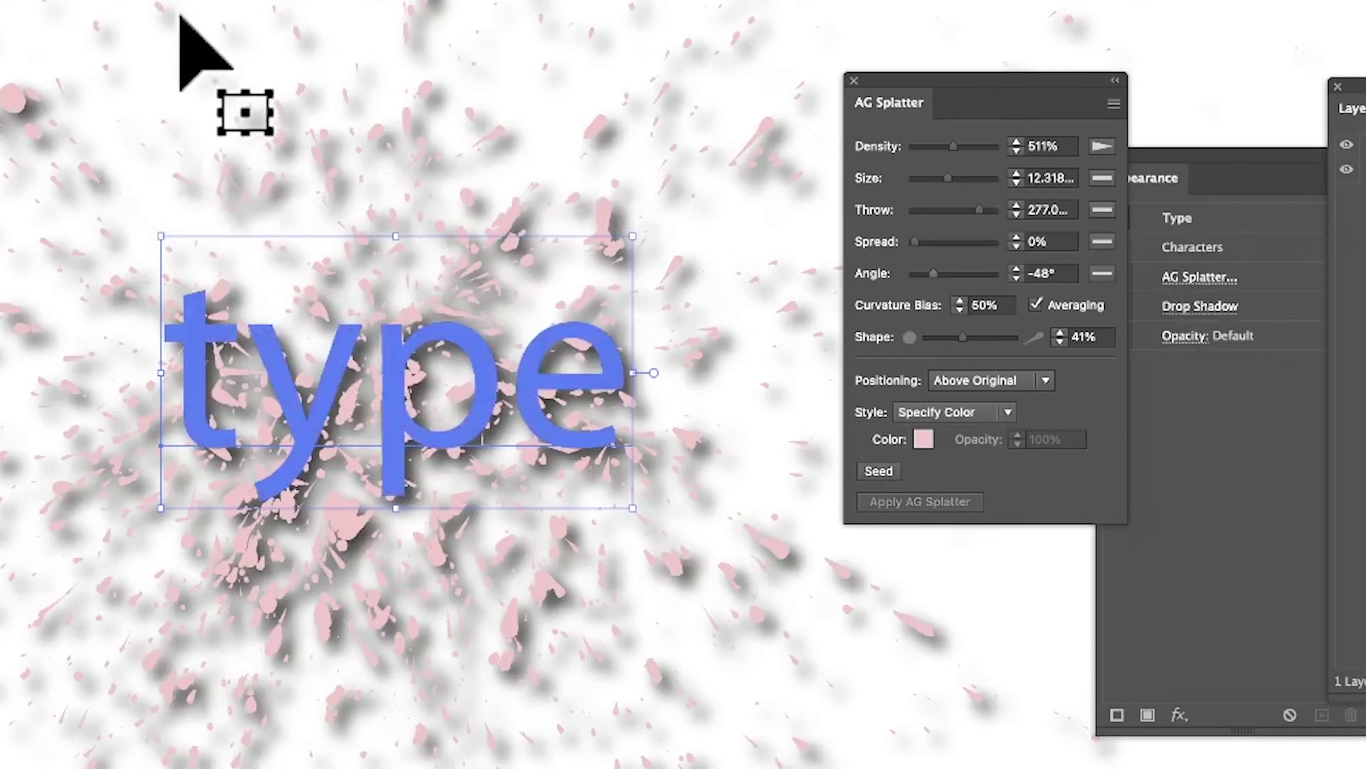
pyautogui.moveTo(954, 146); pyautogui.dragTo(960, 142)
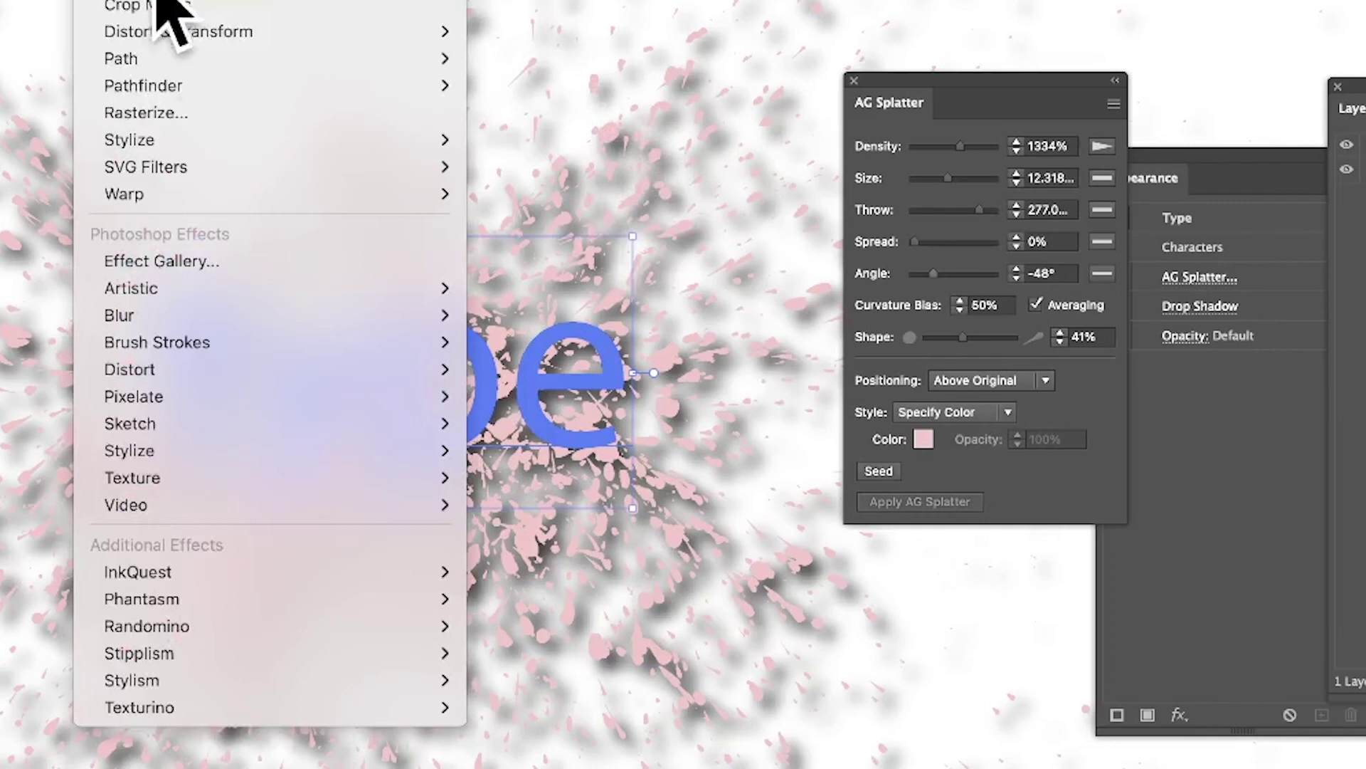
# Browse the Effect menu without choosing anything, then bring up the AG Splatter panel's flyout options
pyautogui.moveTo(163, 34)
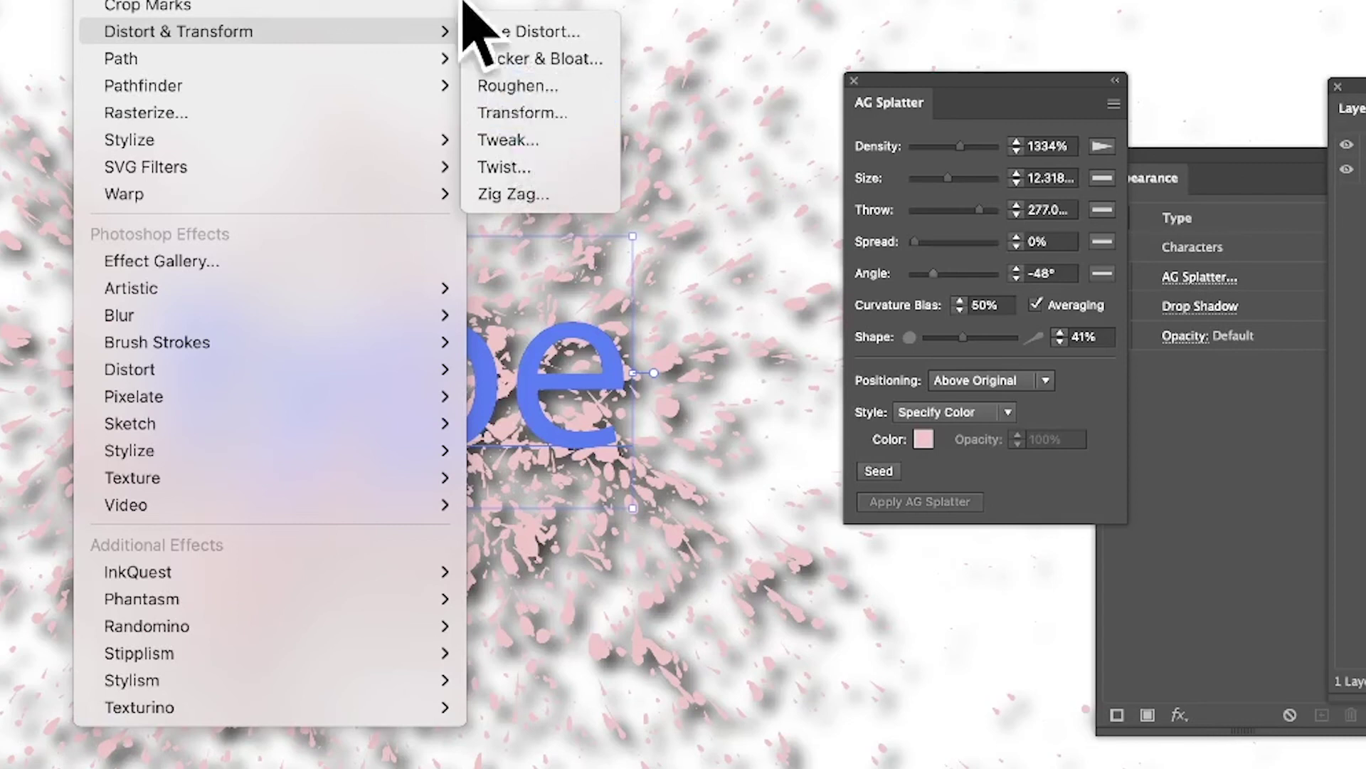
pyautogui.moveTo(363, 1)
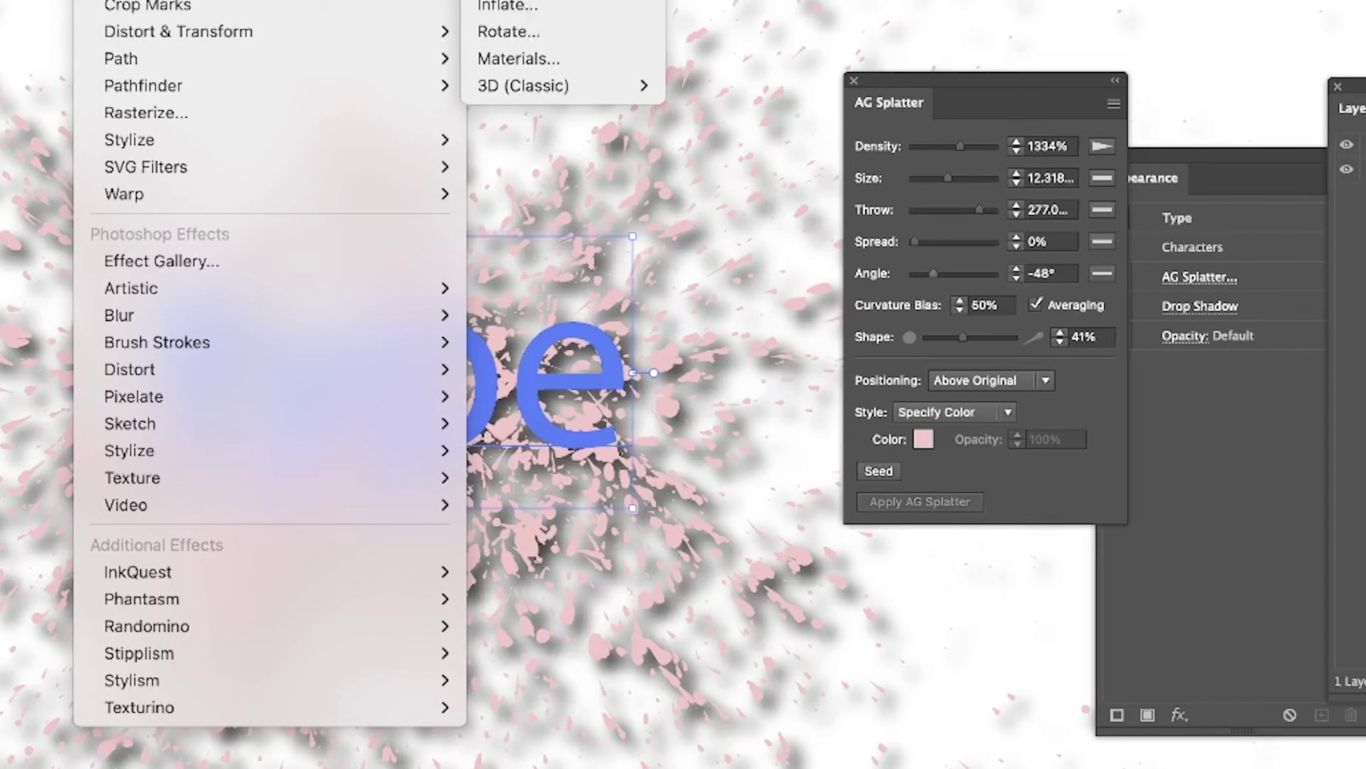
pyautogui.press('Escape')
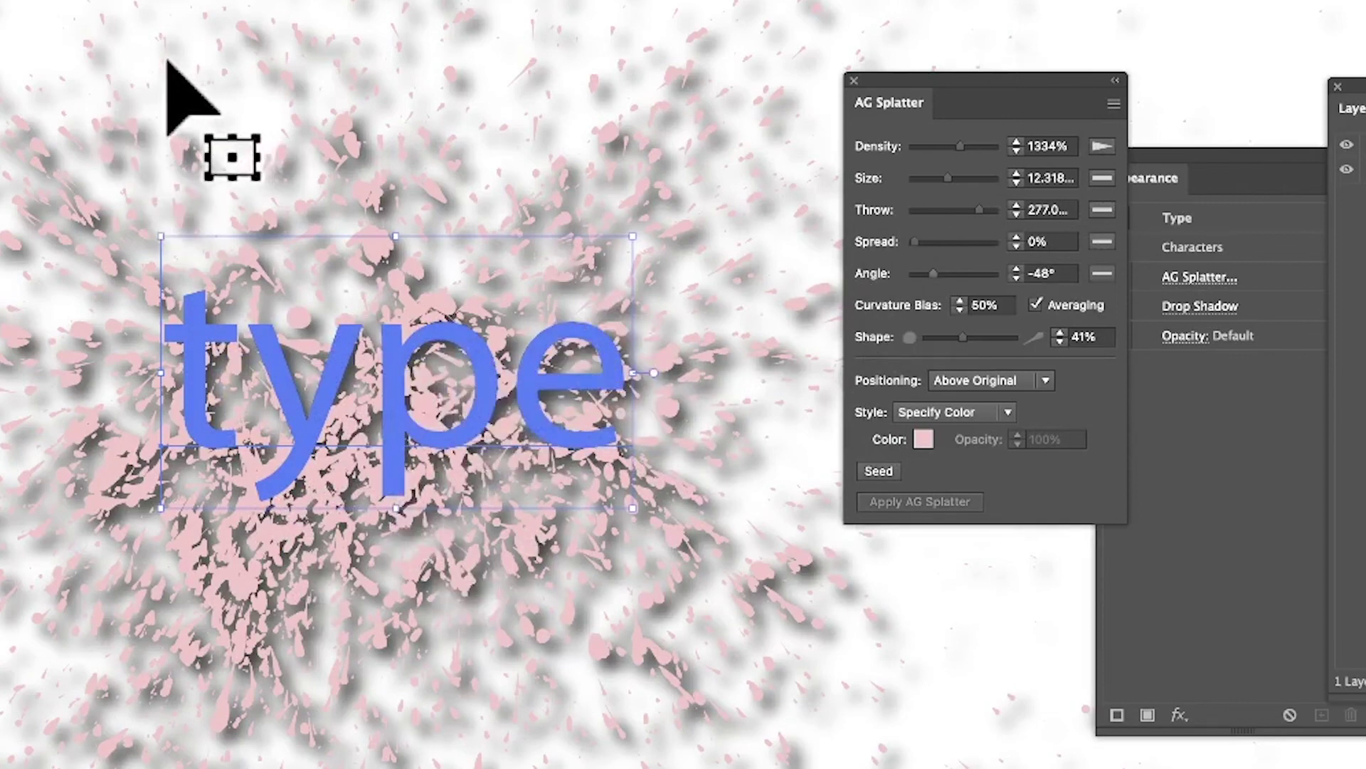
pyautogui.click(1113, 105)
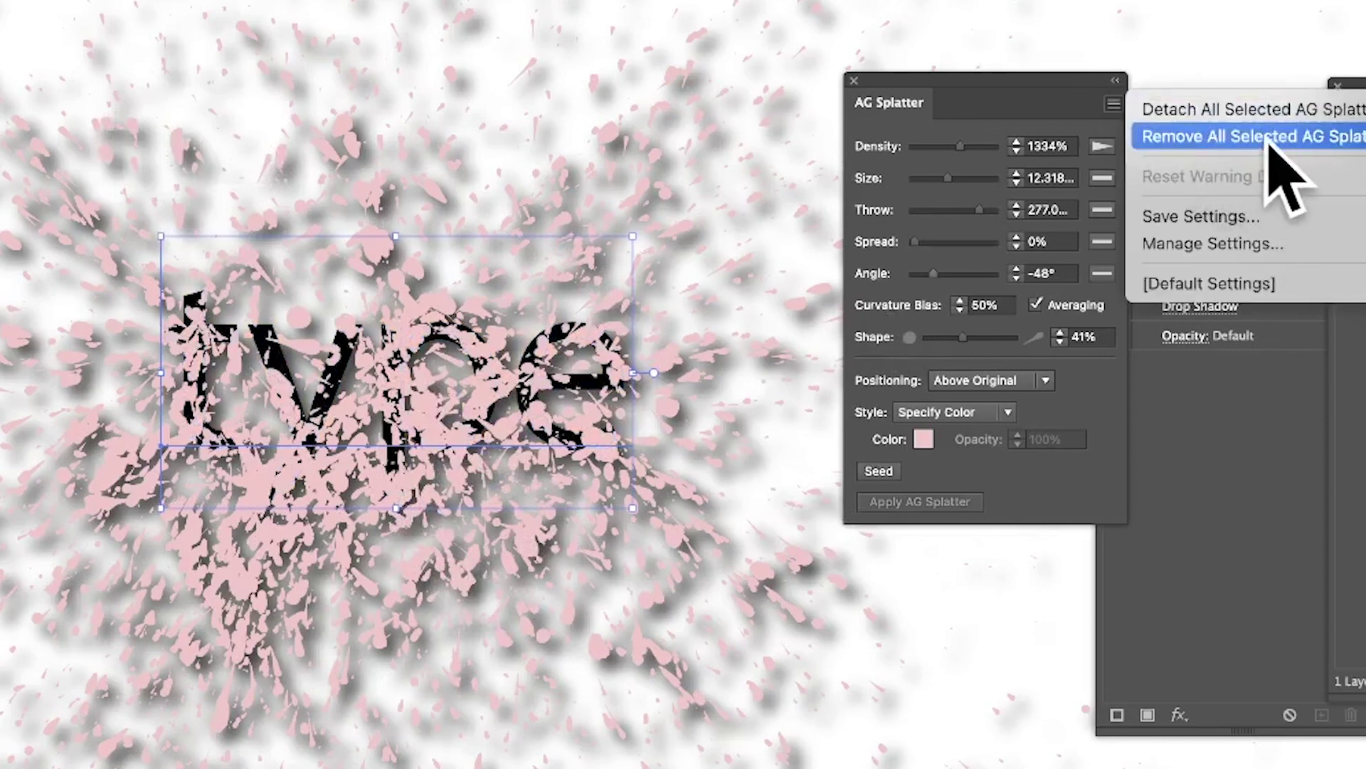
# Apply Detach All Selected AG Splatter, then Expand Appearance on the 'type' text and deselect
pyautogui.click(1178, 115)
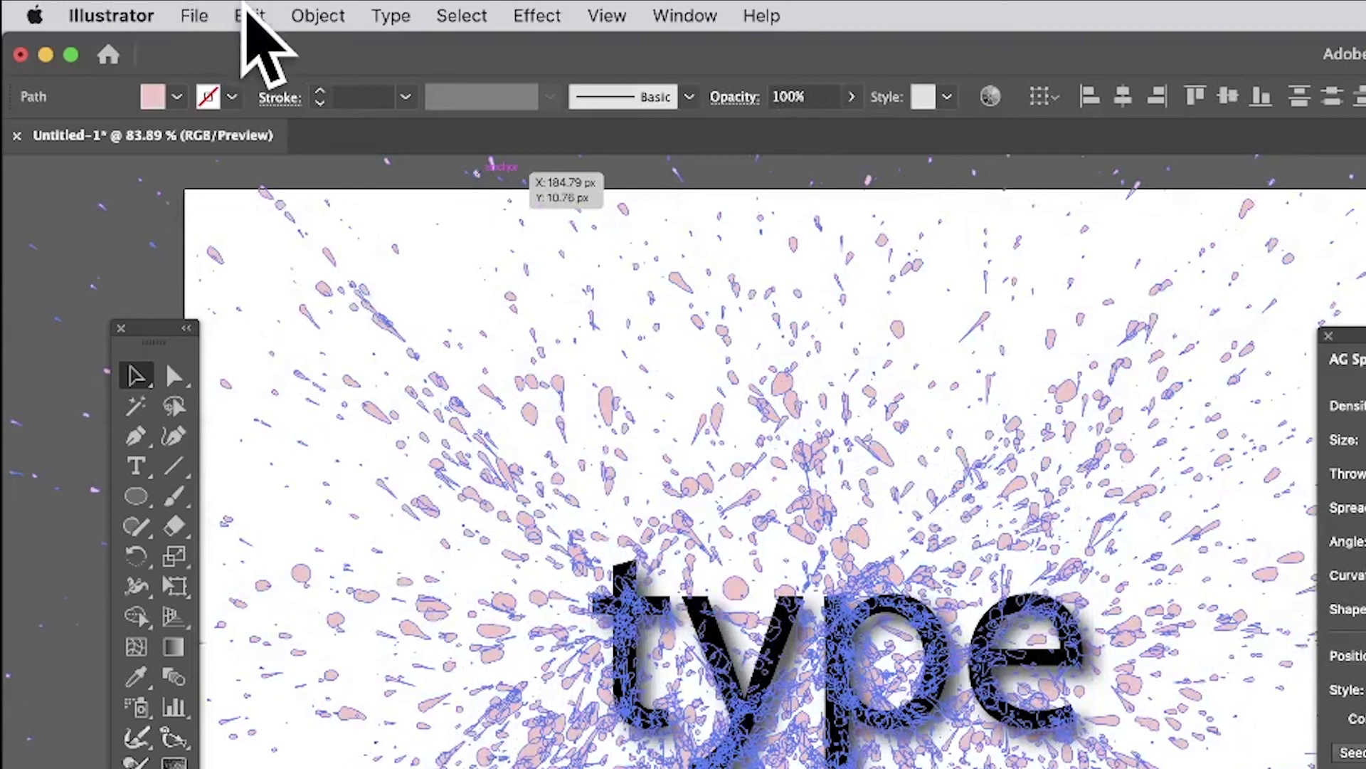
pyautogui.press('super+z')
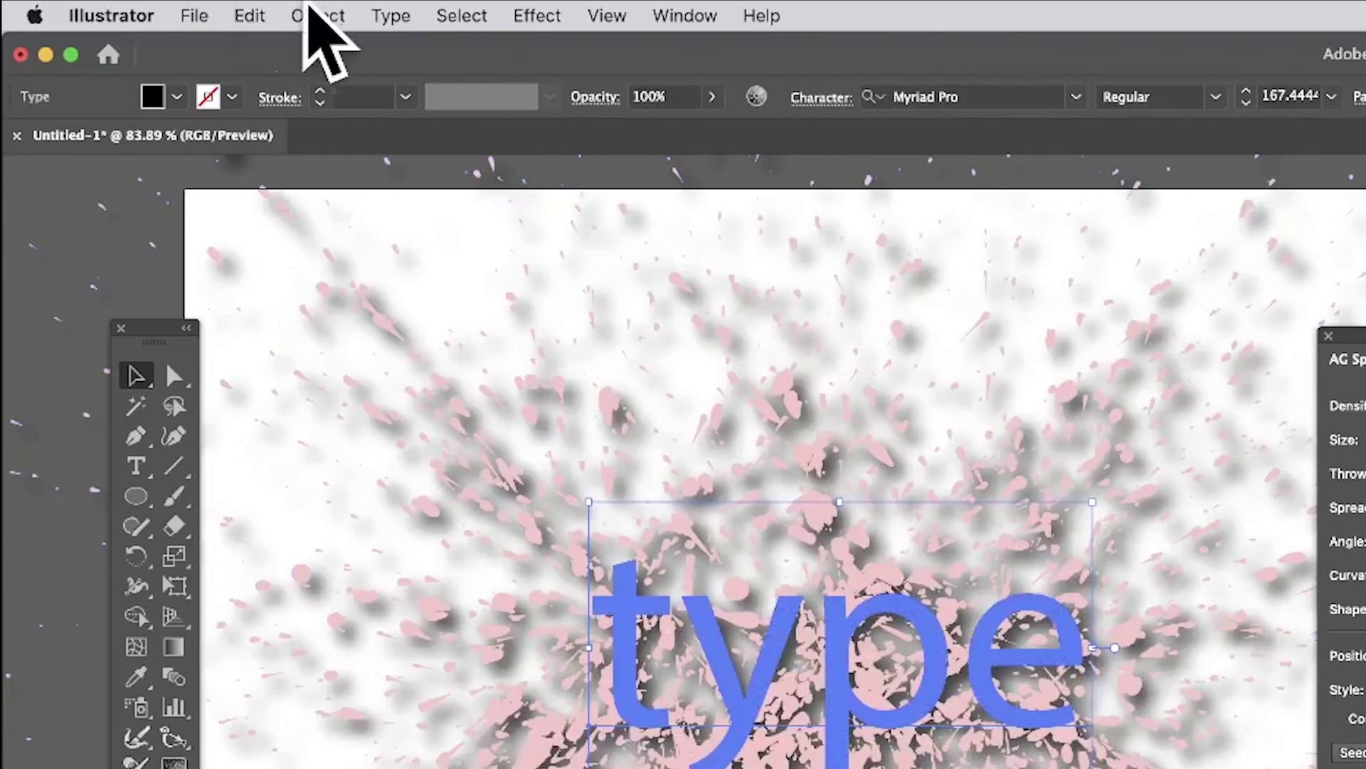
pyautogui.click(334, 15)
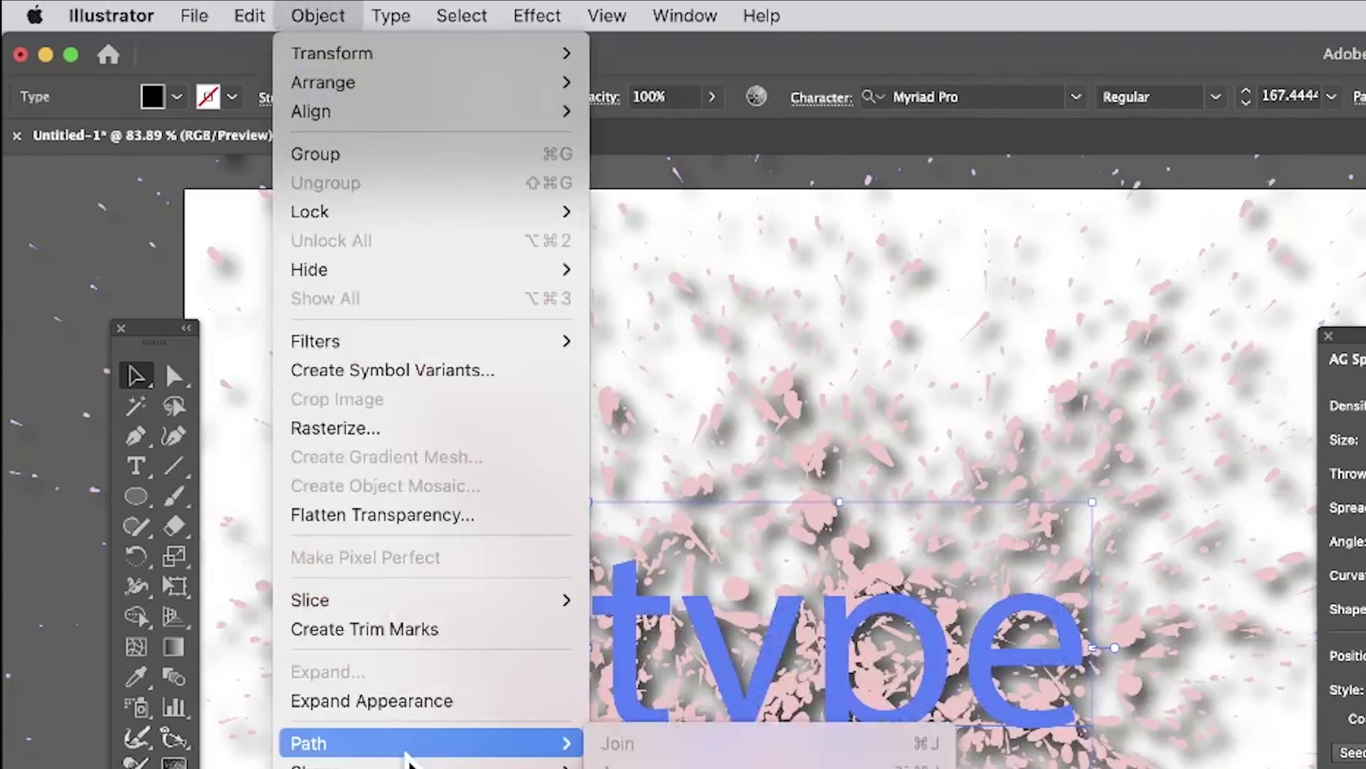
pyautogui.click(442, 700)
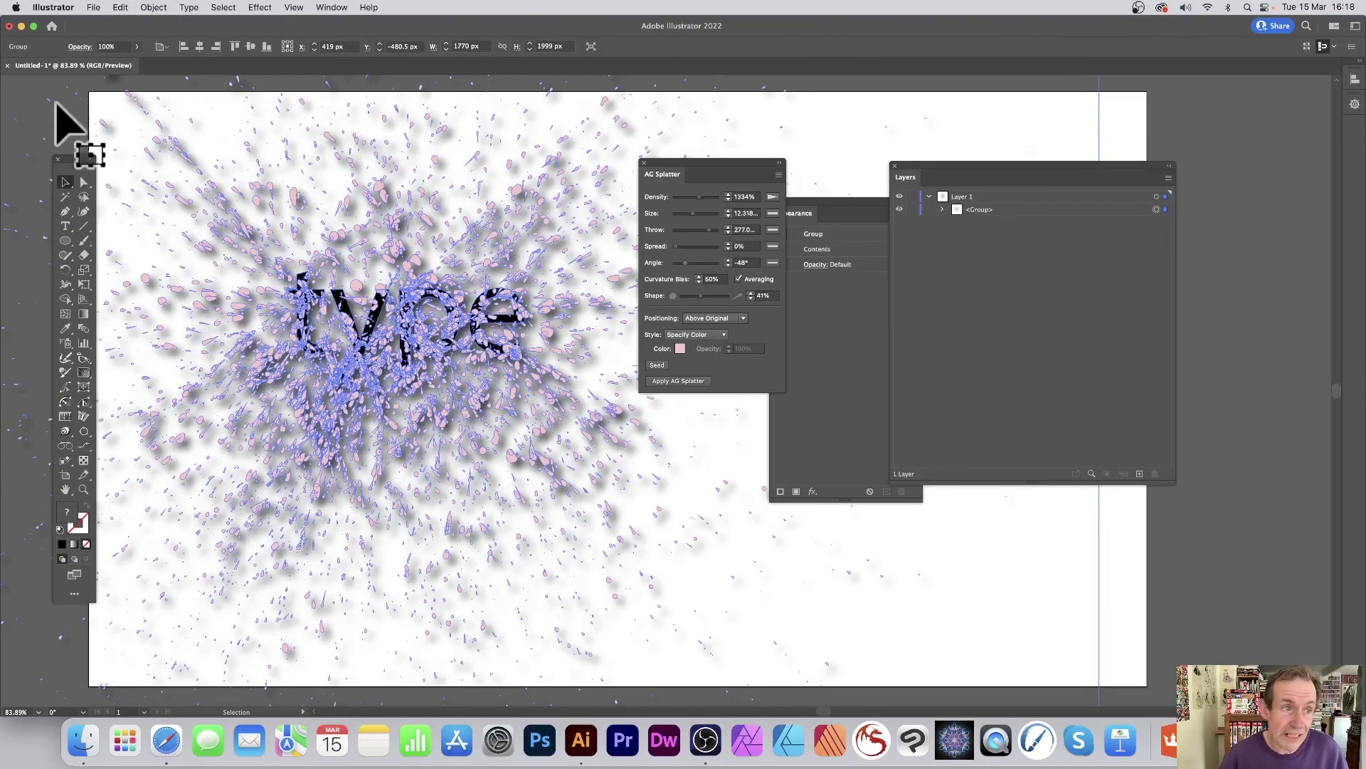
pyautogui.click(25, 91)
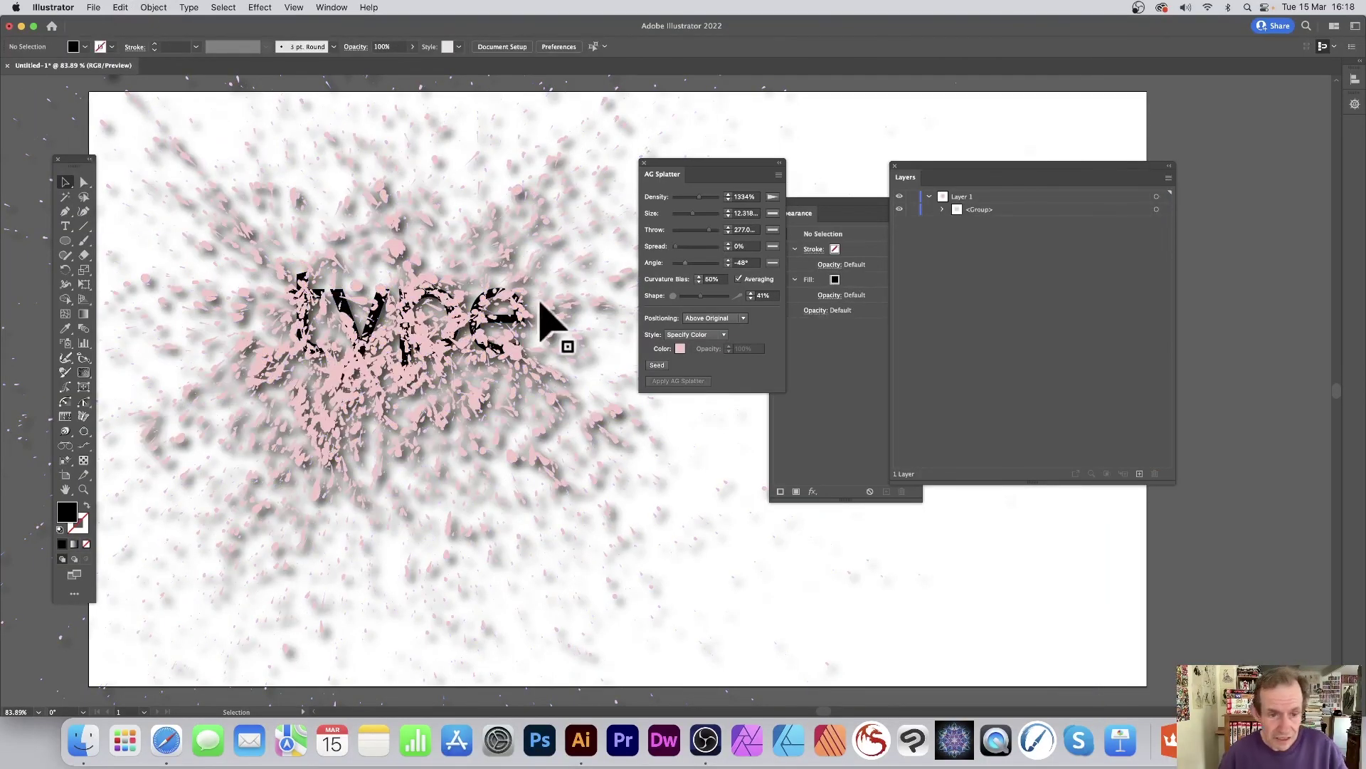